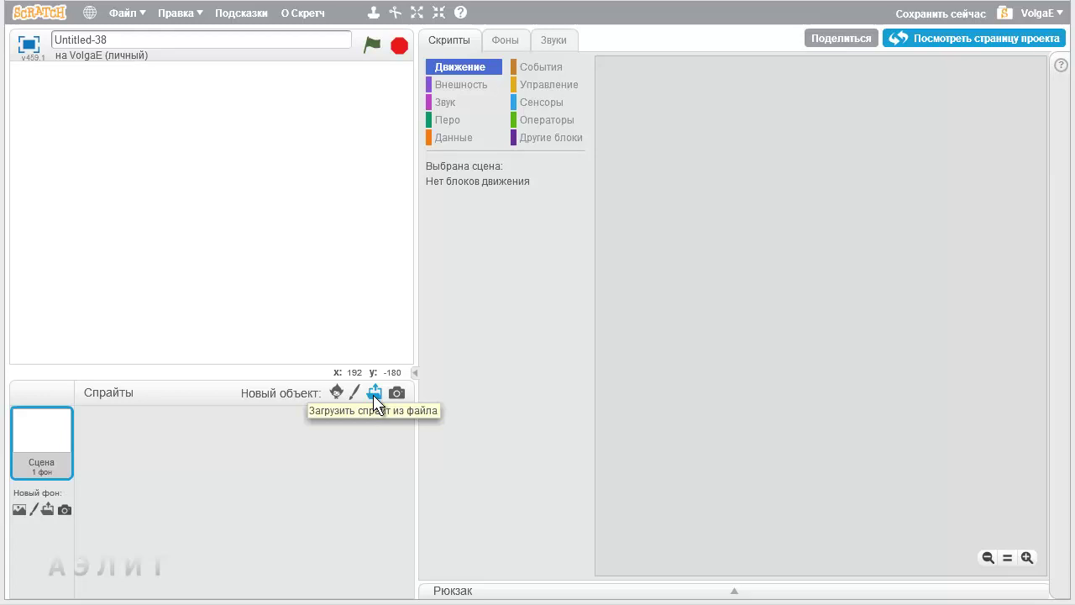
Upload 1year.jpg as a new sprite and centre it on the stage at x 0, y -2
click(374, 393)
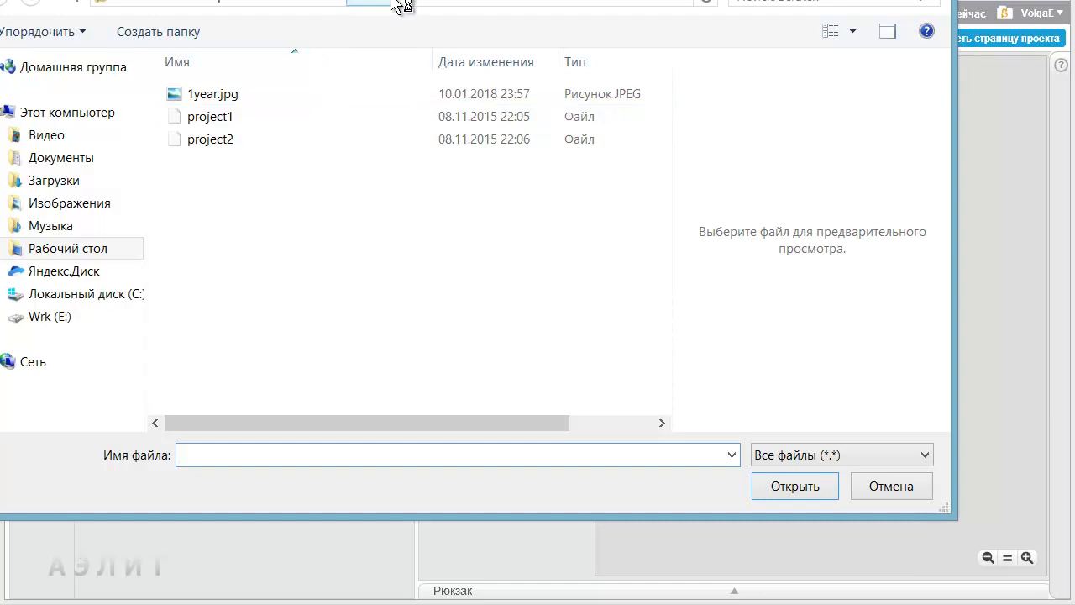
click(221, 93)
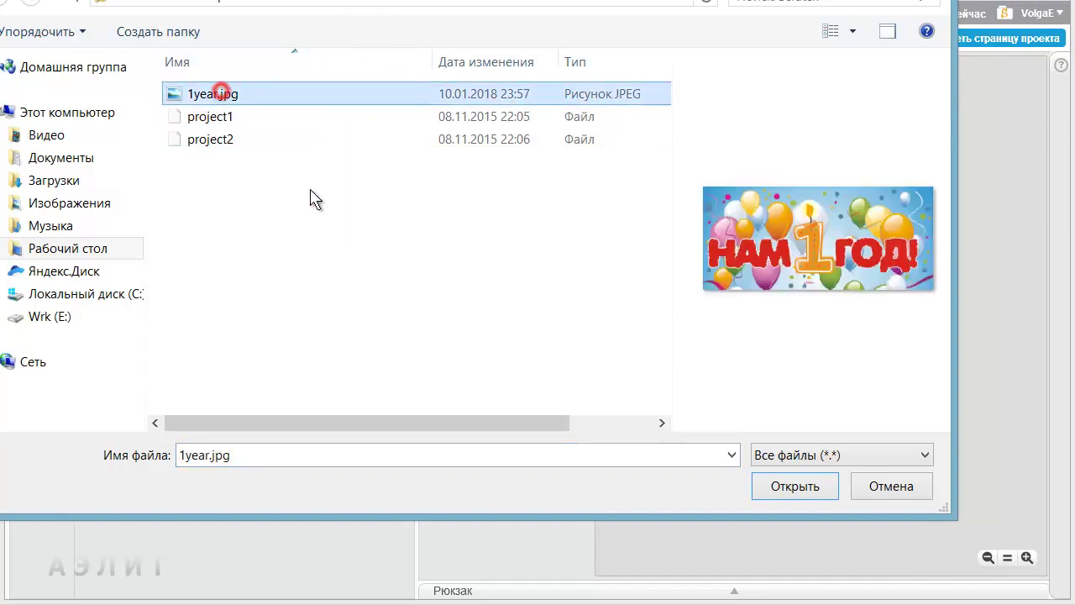
click(790, 487)
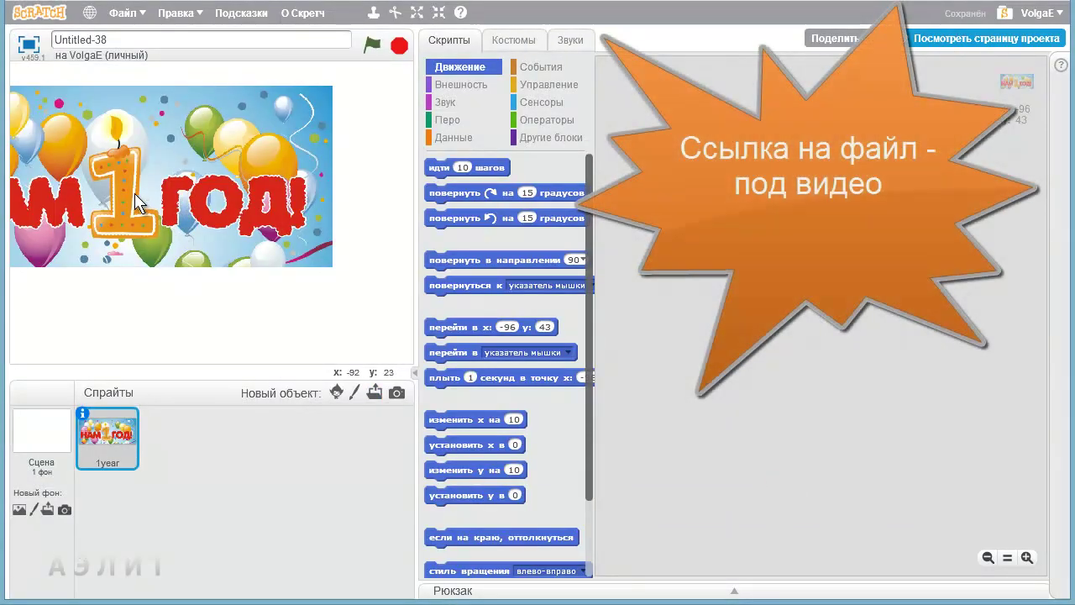
drag(124, 197, 213, 241)
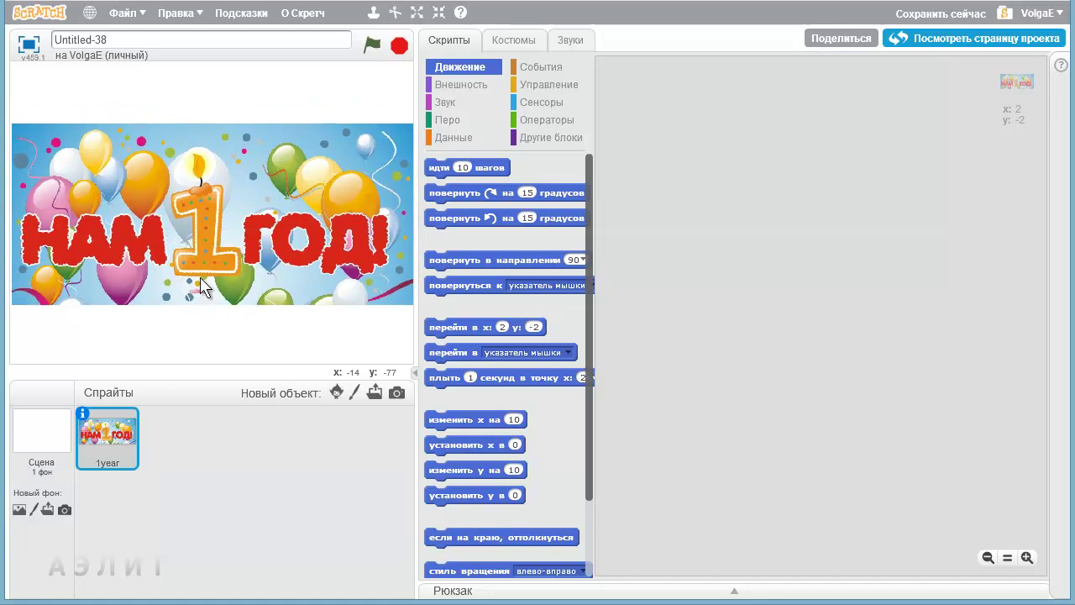
drag(199, 290, 197, 290)
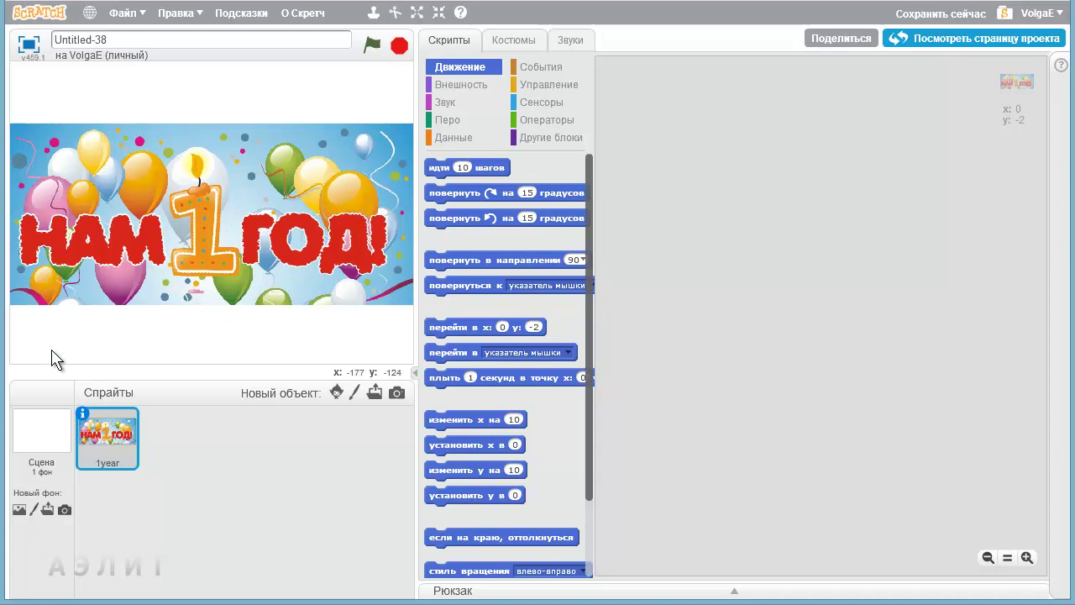
Open the stage's backdrop1 for editing and convert it to vector graphics
click(48, 434)
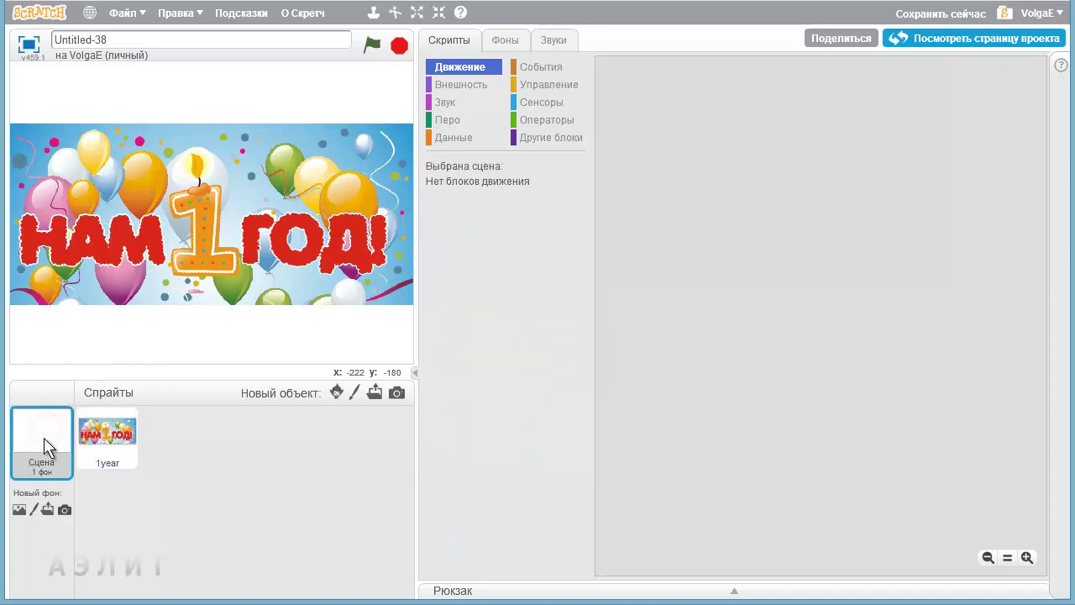
click(504, 42)
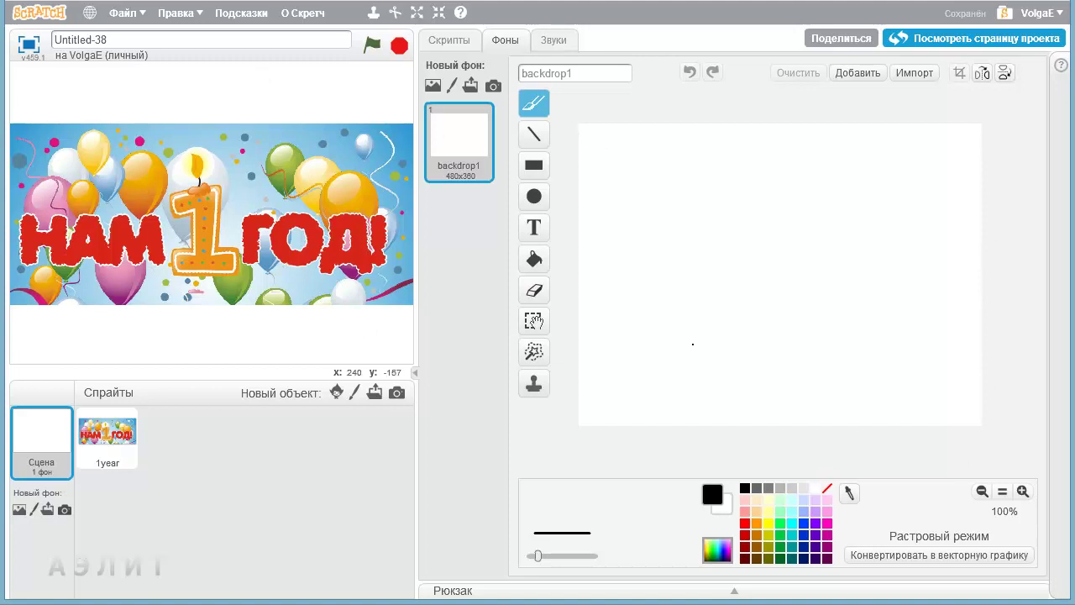
click(937, 557)
Draw a filled turquoise rectangle on backdrop1, adjusting its corner so that it covers the whole canvas
click(1028, 195)
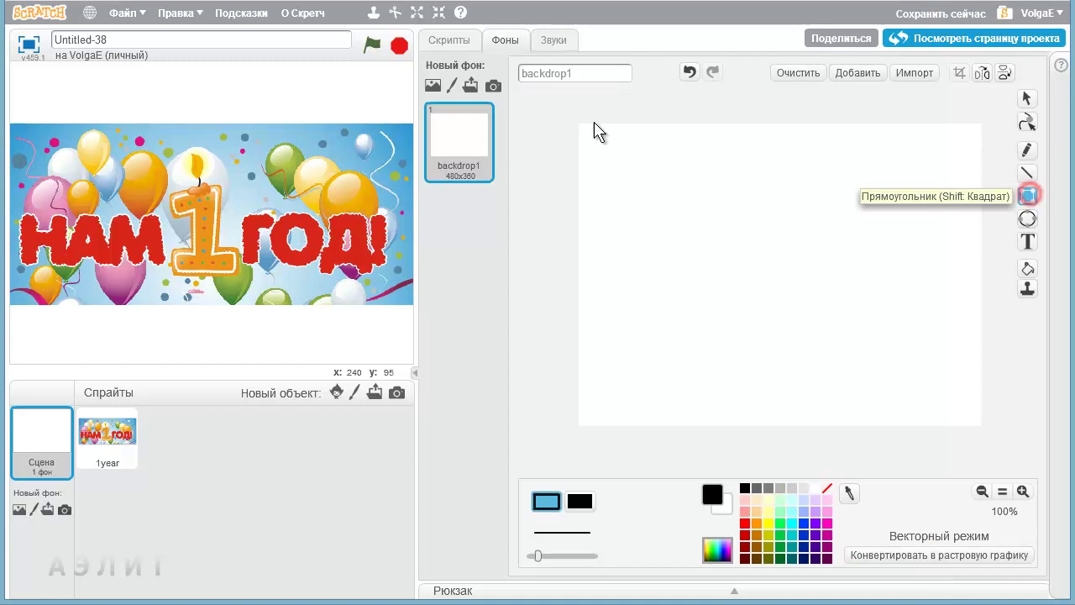
click(580, 502)
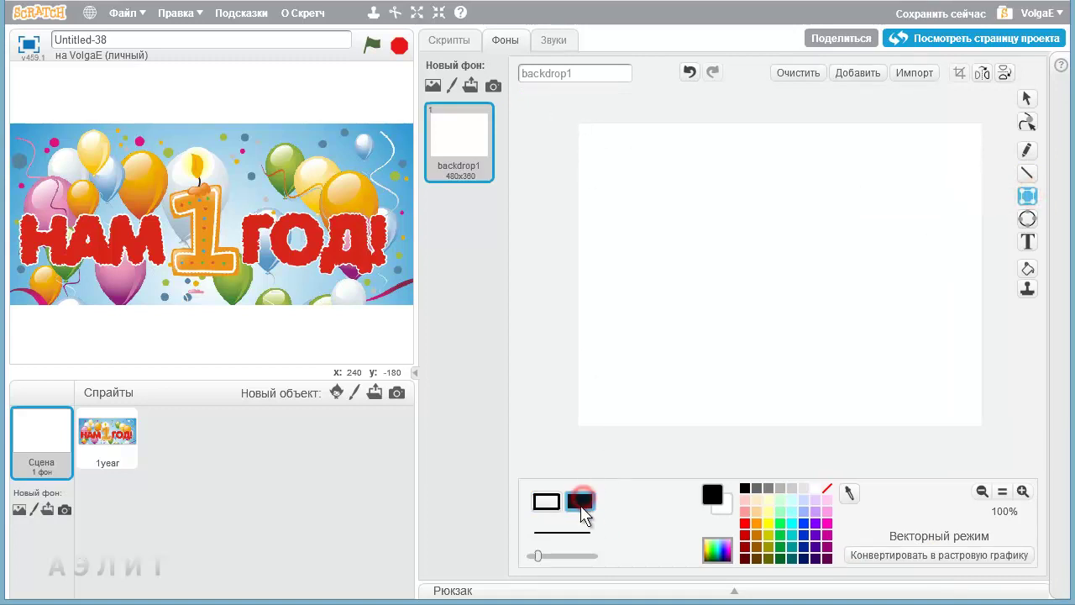
click(792, 537)
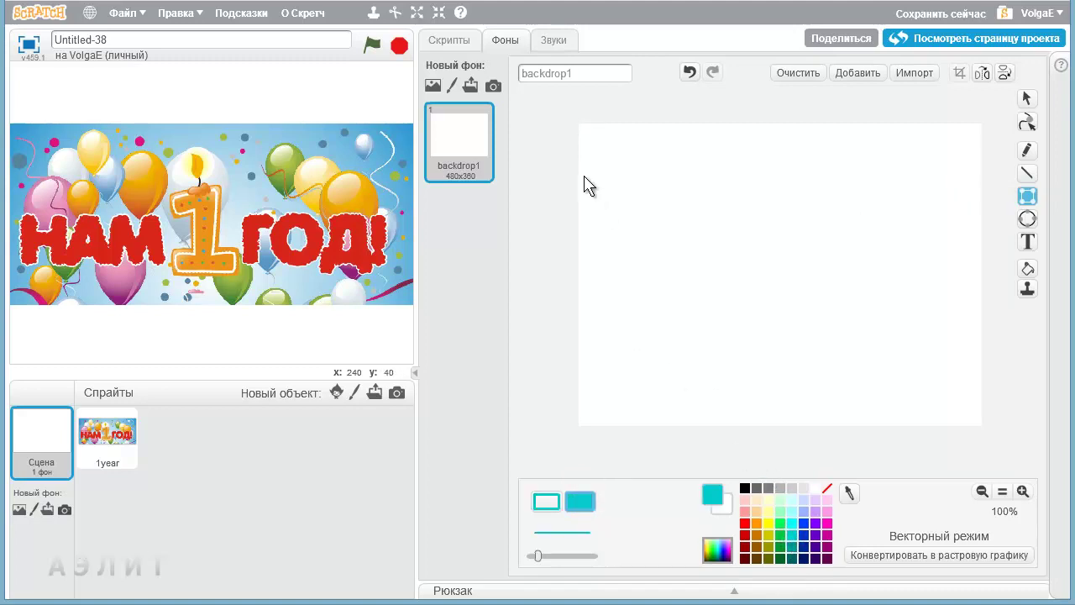
mouse_move(579, 123)
mouse_down()
mouse_move(637, 157)
mouse_move(832, 391)
mouse_move(999, 450)
mouse_up()
drag(577, 121, 578, 121)
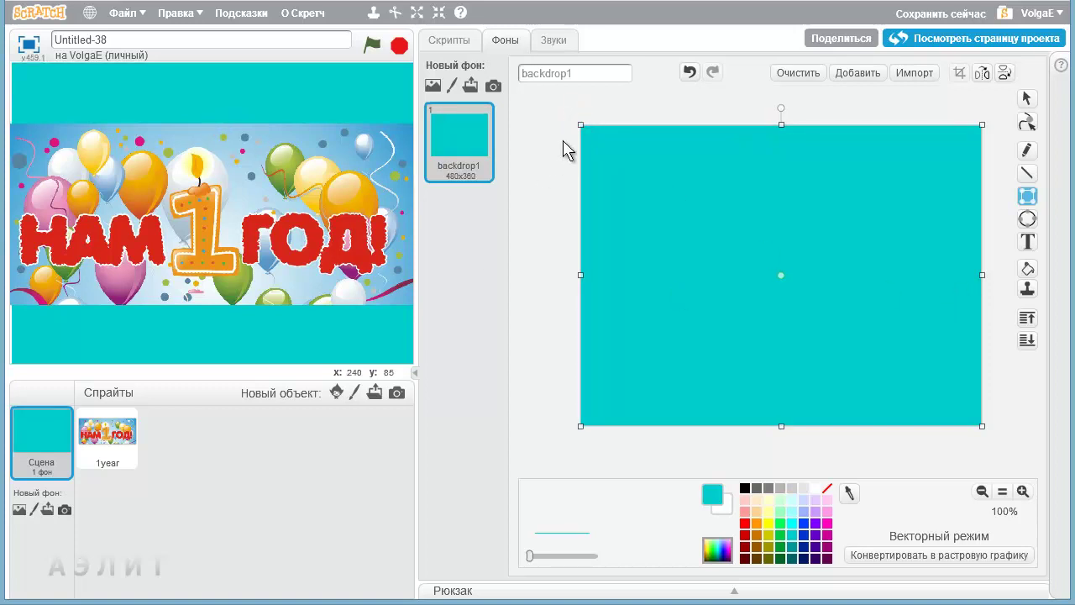
drag(579, 125, 576, 124)
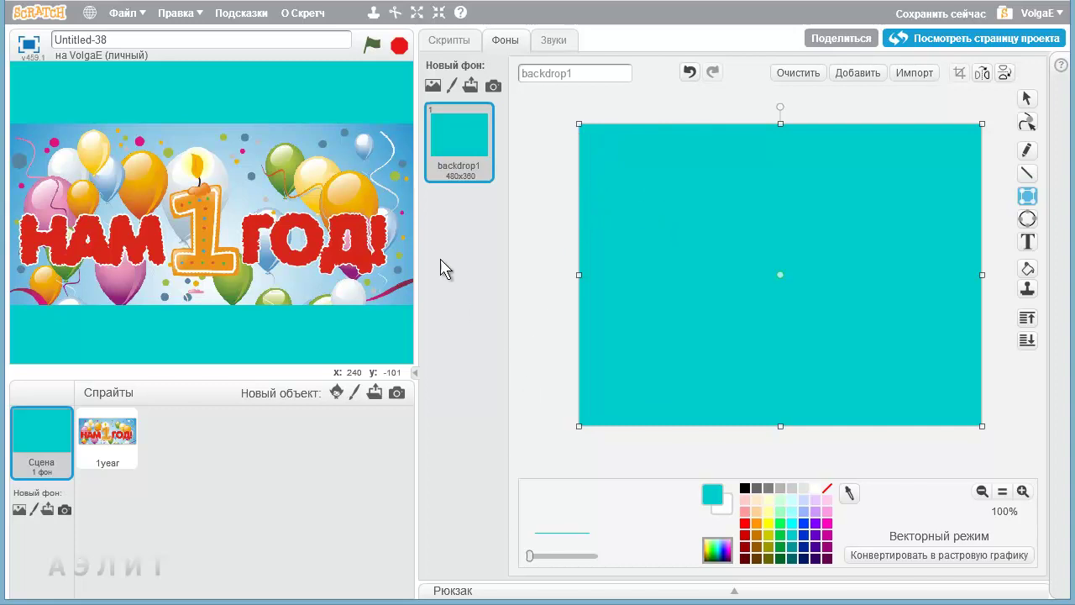
Activate the fill tool with a radial gradient and swap the two active colours there and back
click(1026, 268)
click(581, 527)
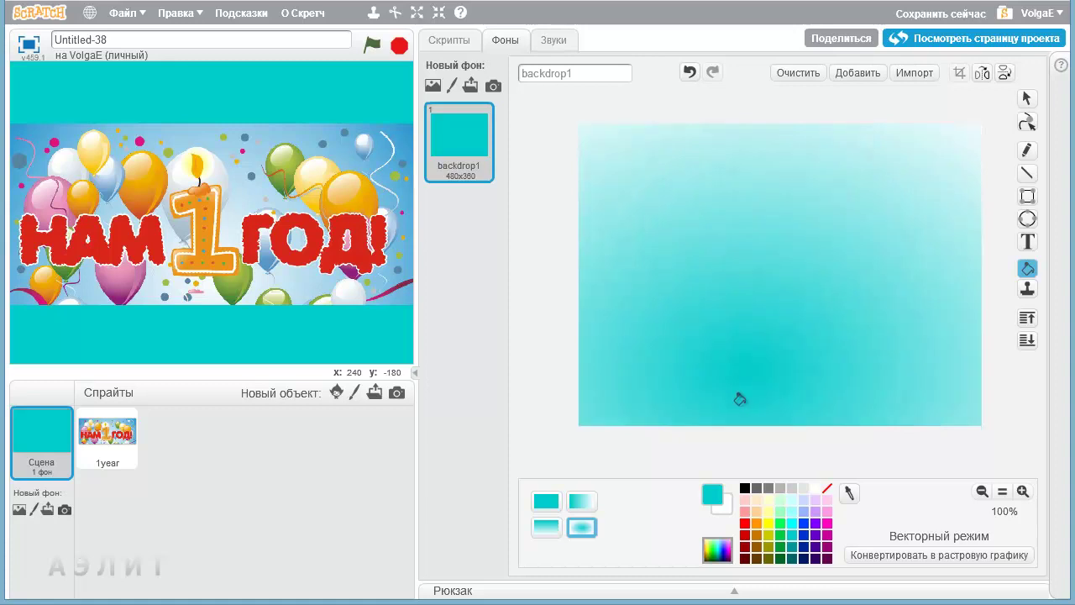
click(724, 506)
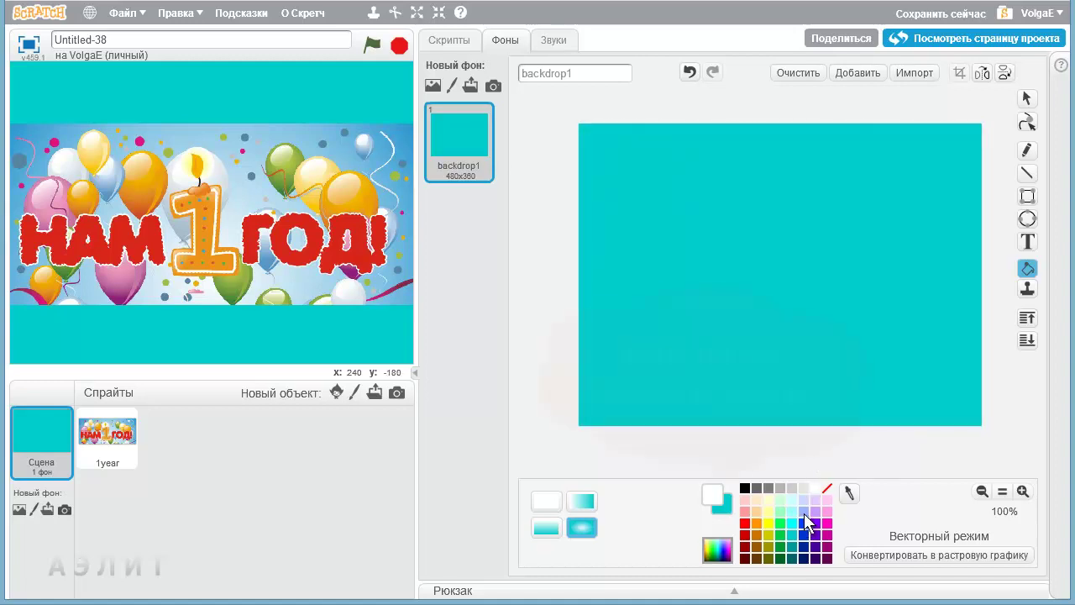
click(724, 506)
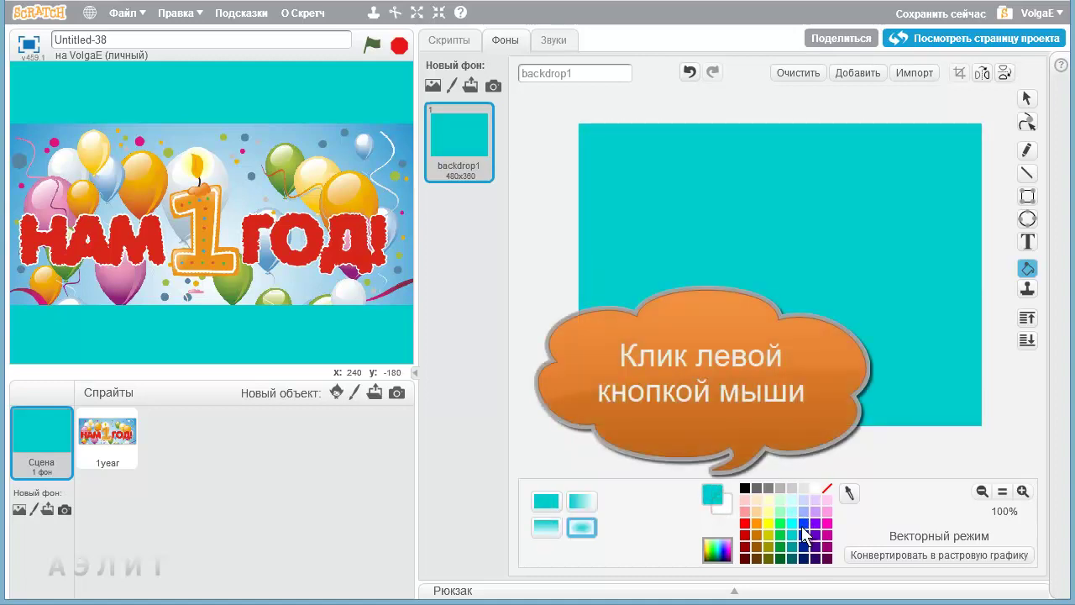
Try a radial gradient with a white centre and bright blue edges on the backdrop rectangle
click(804, 523)
click(721, 504)
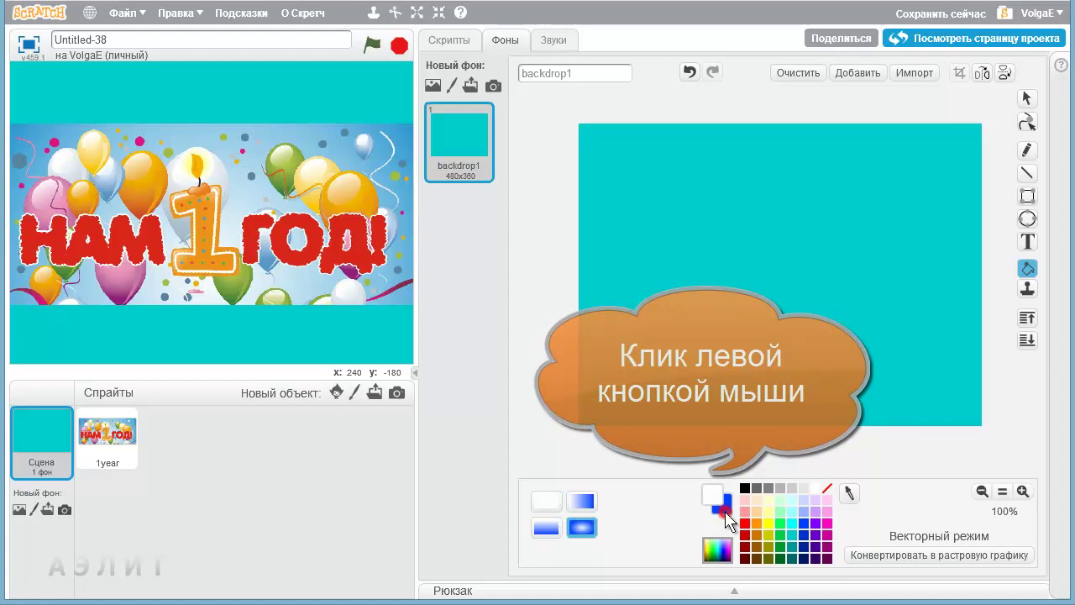
click(713, 495)
click(722, 507)
click(742, 326)
click(755, 277)
click(768, 269)
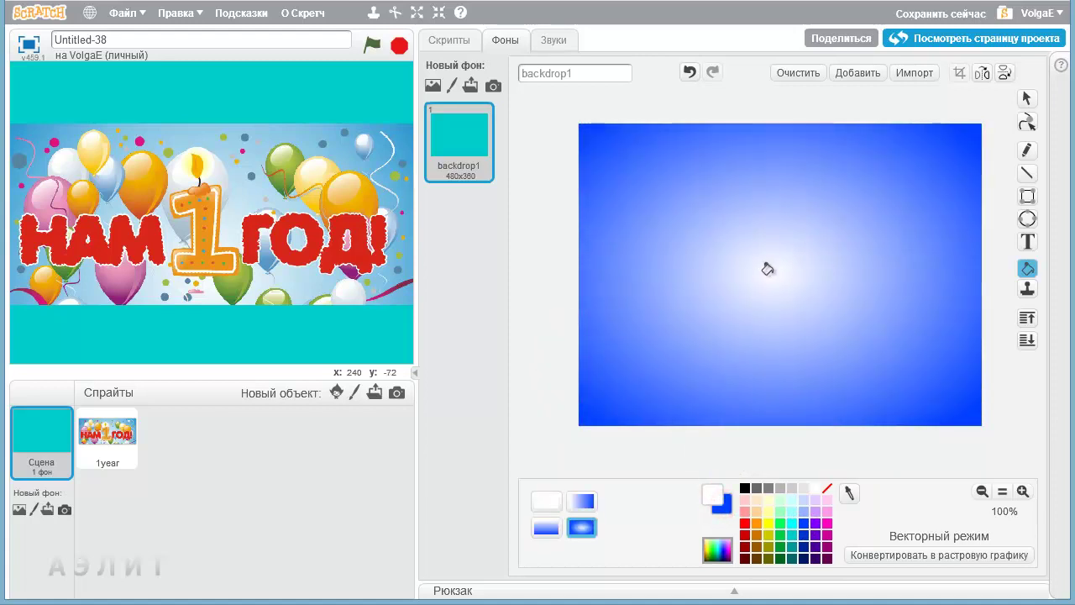
click(756, 307)
key(ctrl+z)
key(ctrl+z)
key(ctrl+z)
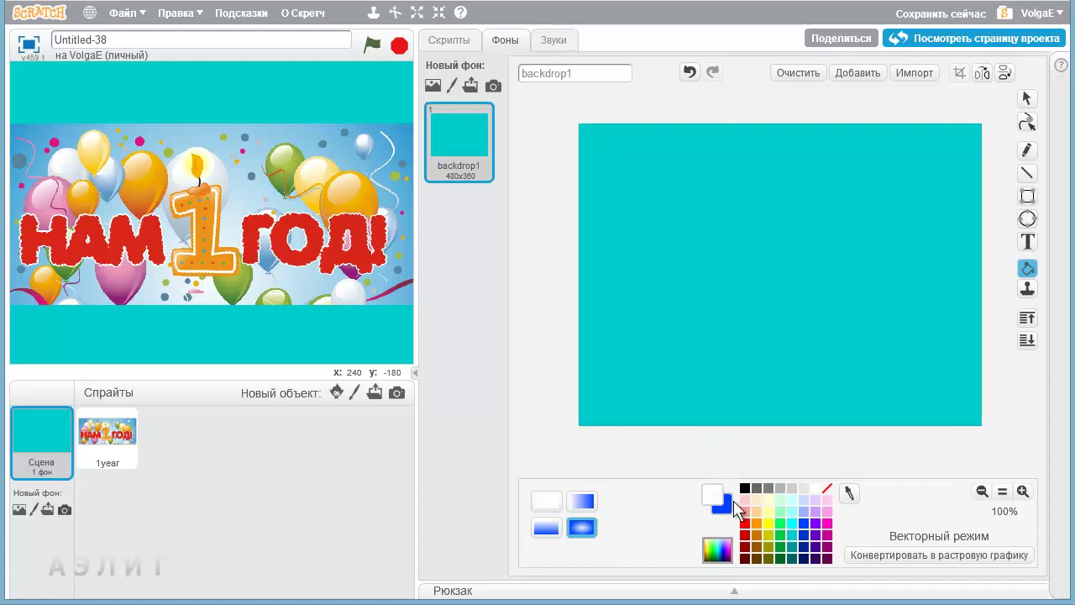
Fill the backdrop rectangle with a radial gradient that has a white centre and light blue edges
click(726, 510)
click(726, 510)
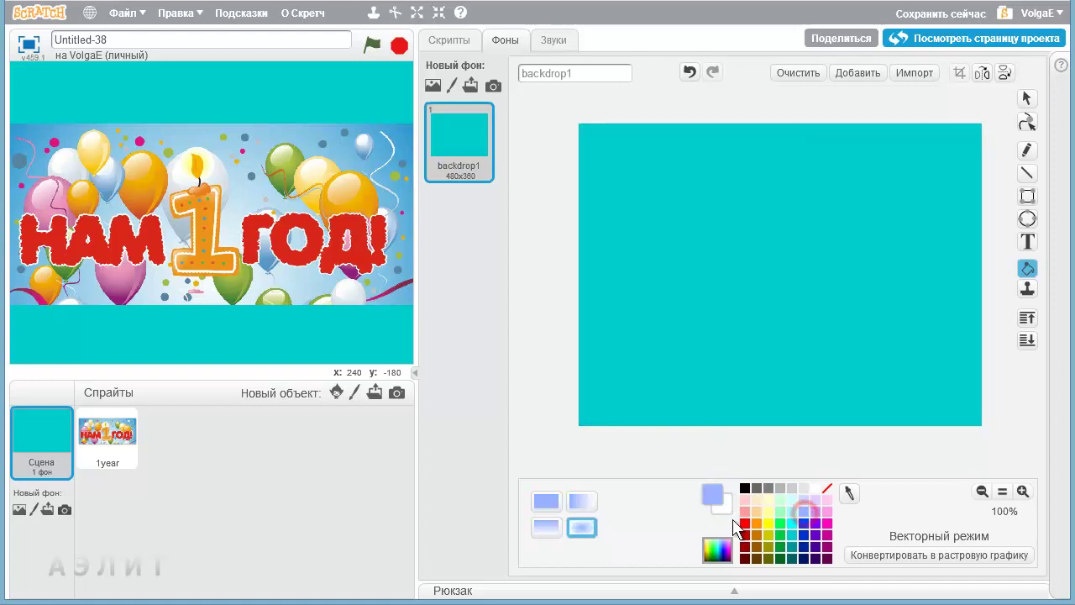
click(767, 269)
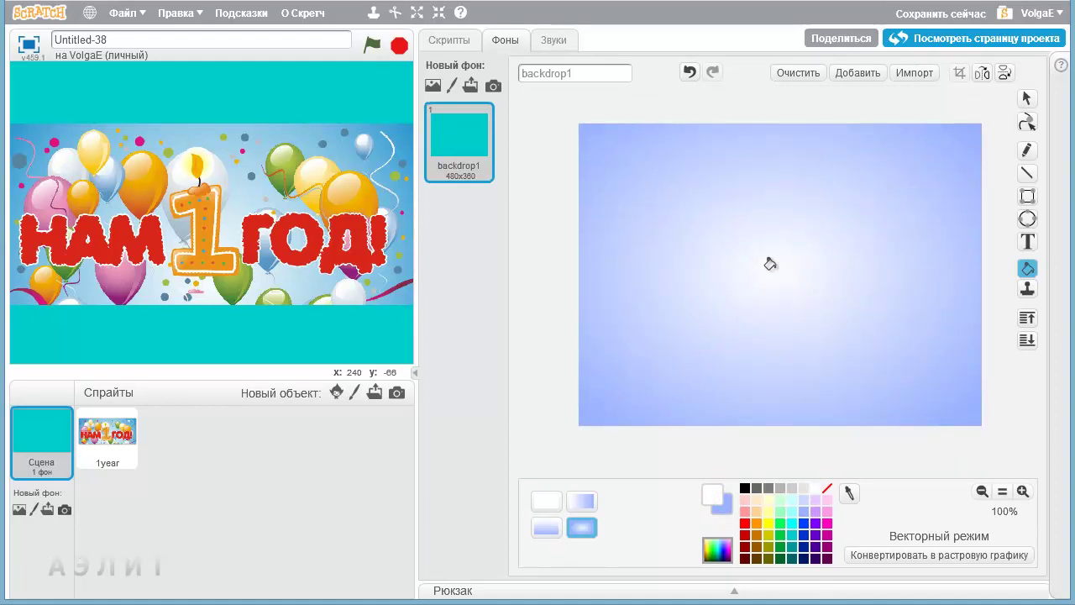
click(756, 277)
click(804, 265)
click(849, 493)
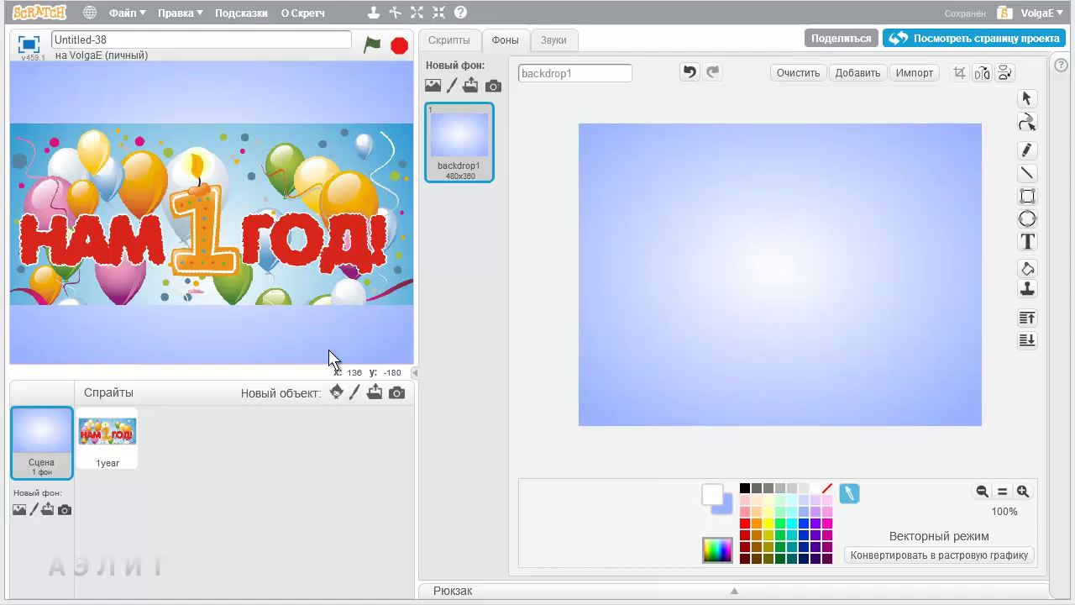
Paint a new sprite in vector mode with a filled orange ellipse about 82 by 108 pixels near the canvas centre
click(355, 393)
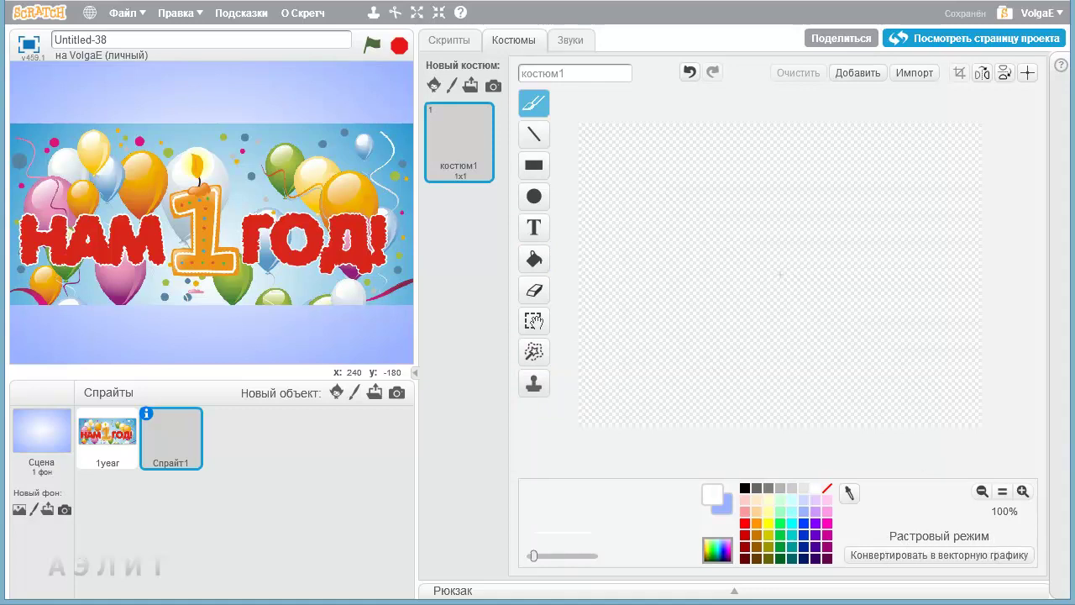
click(935, 555)
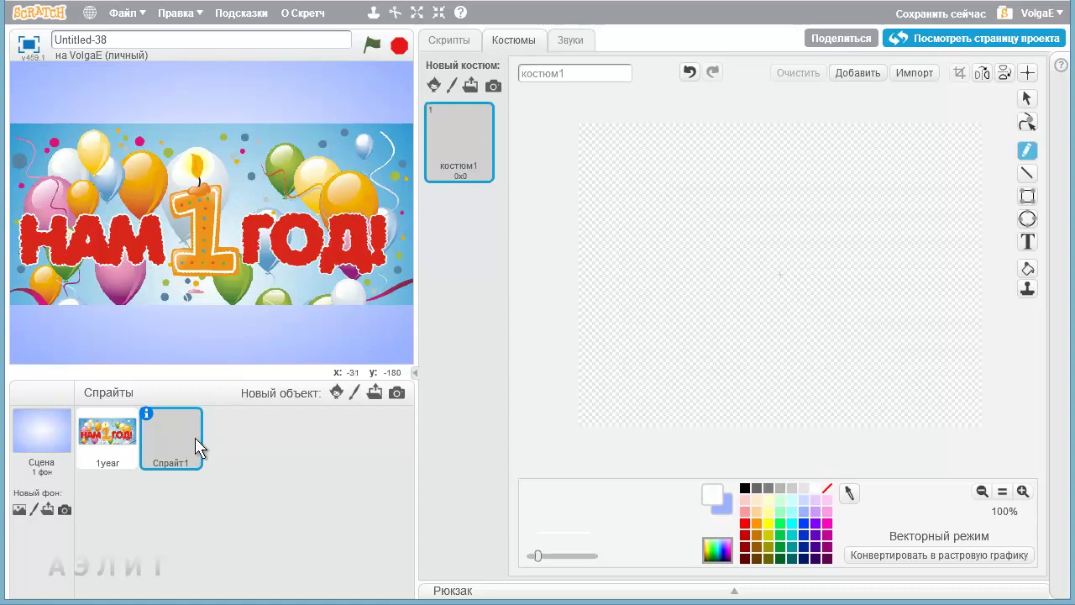
click(1028, 220)
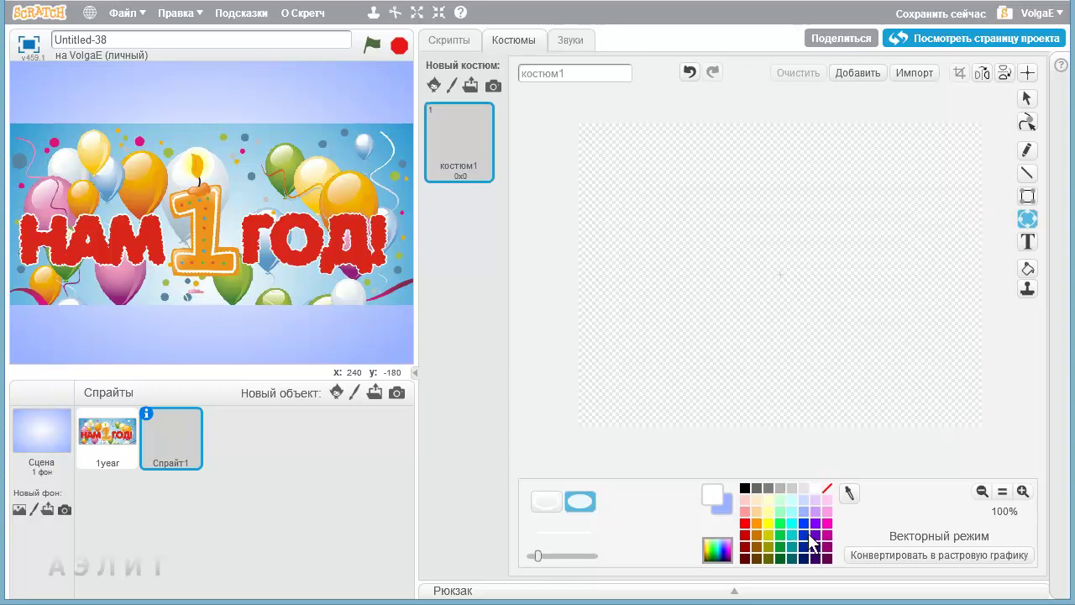
click(756, 523)
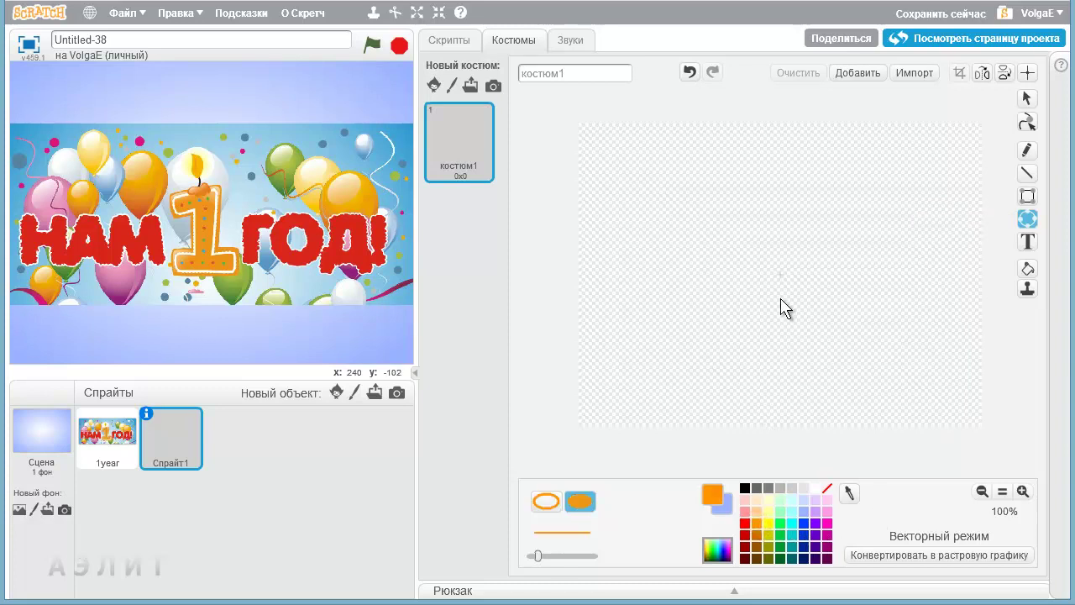
mouse_move(741, 232)
mouse_down()
mouse_move(792, 319)
mouse_move(810, 322)
mouse_up()
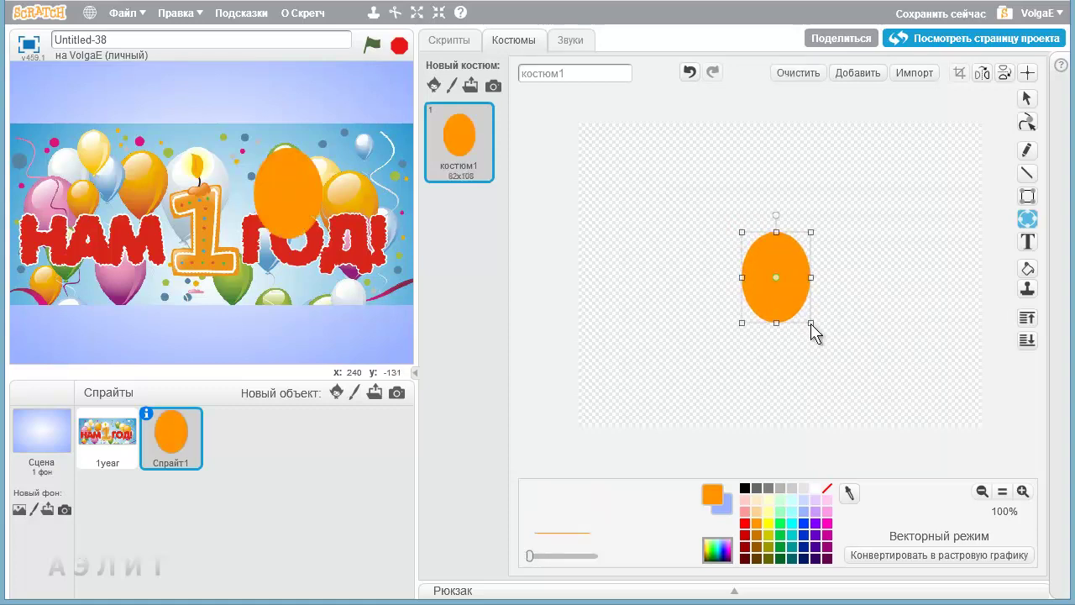
Shrink the orange ellipse to about 63 by 82 pixels and place the sprite over the banner's orange balloon beside the candle
mouse_move(294, 178)
mouse_down()
mouse_move(294, 200)
mouse_move(334, 224)
mouse_move(347, 210)
mouse_move(136, 199)
mouse_move(343, 214)
mouse_move(138, 189)
mouse_up()
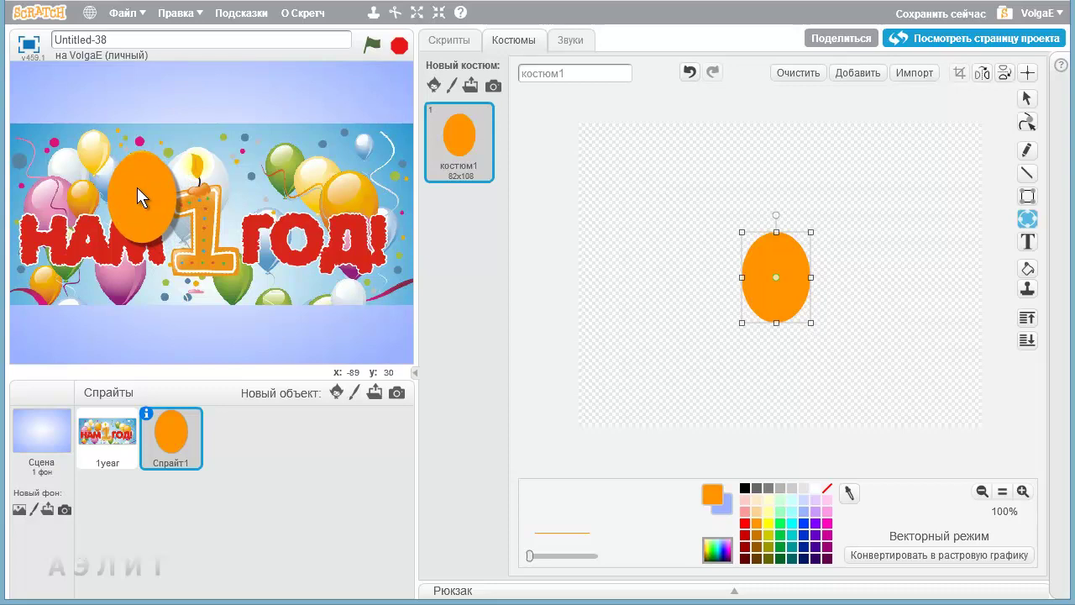
click(780, 289)
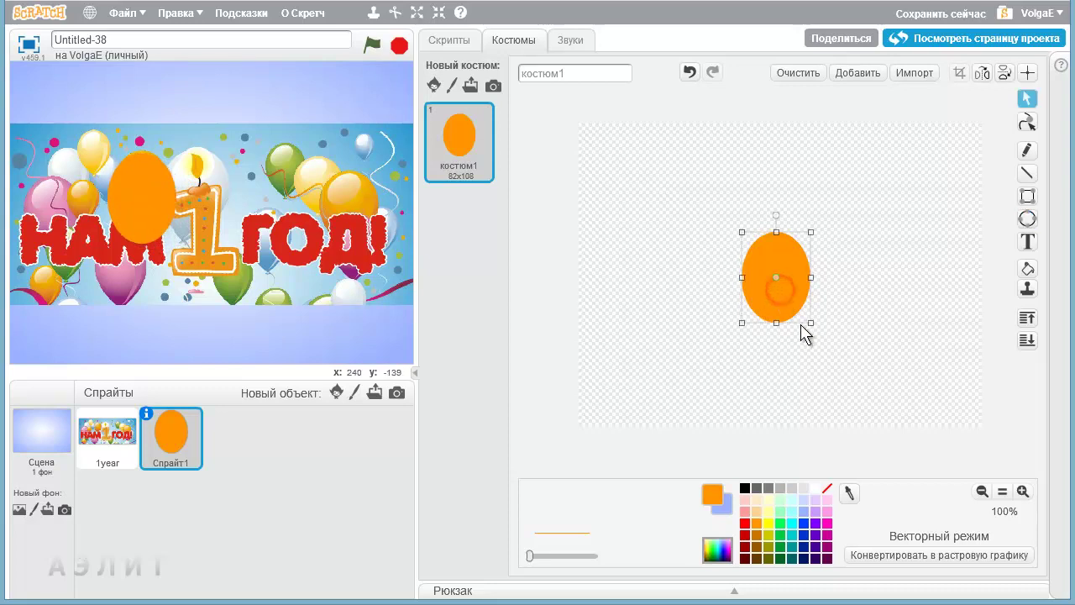
drag(812, 323, 795, 300)
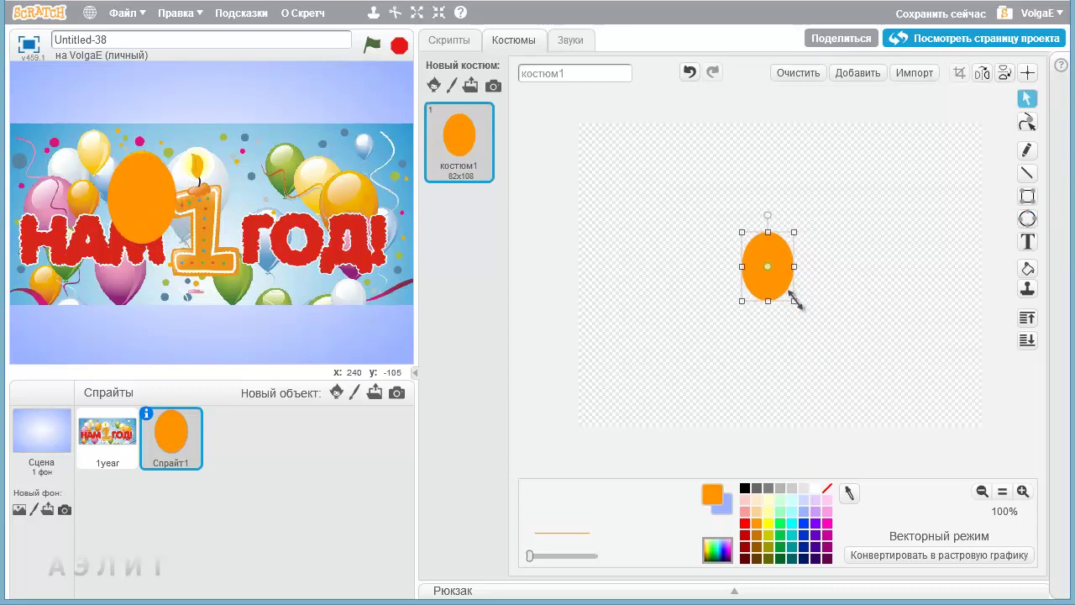
drag(137, 179, 146, 178)
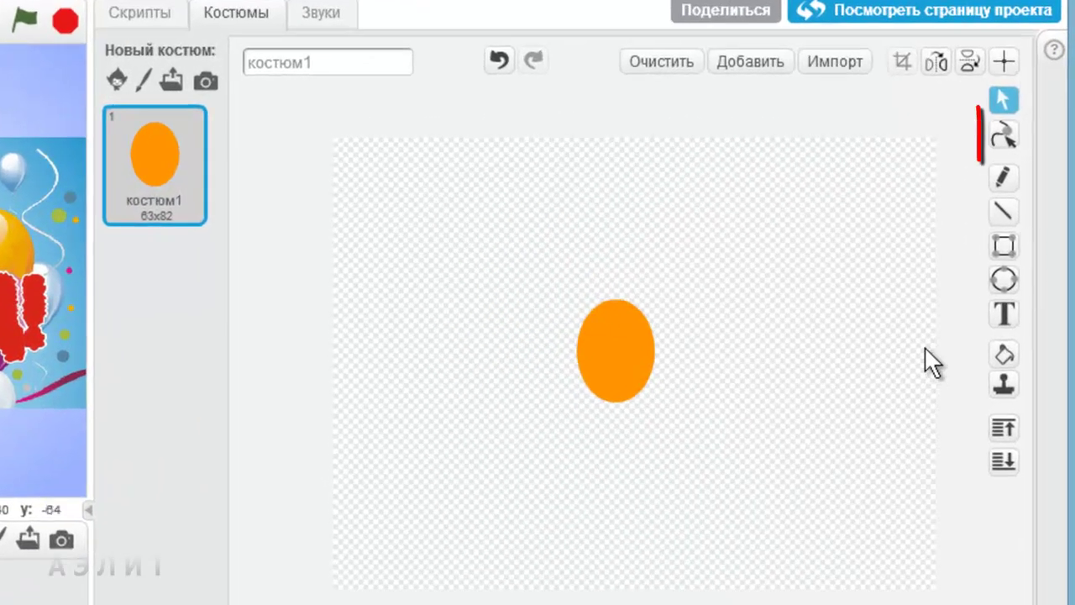
Reshape the ellipse into a balloon by pulling its lower side points inward and its lowest point slightly down
click(1002, 134)
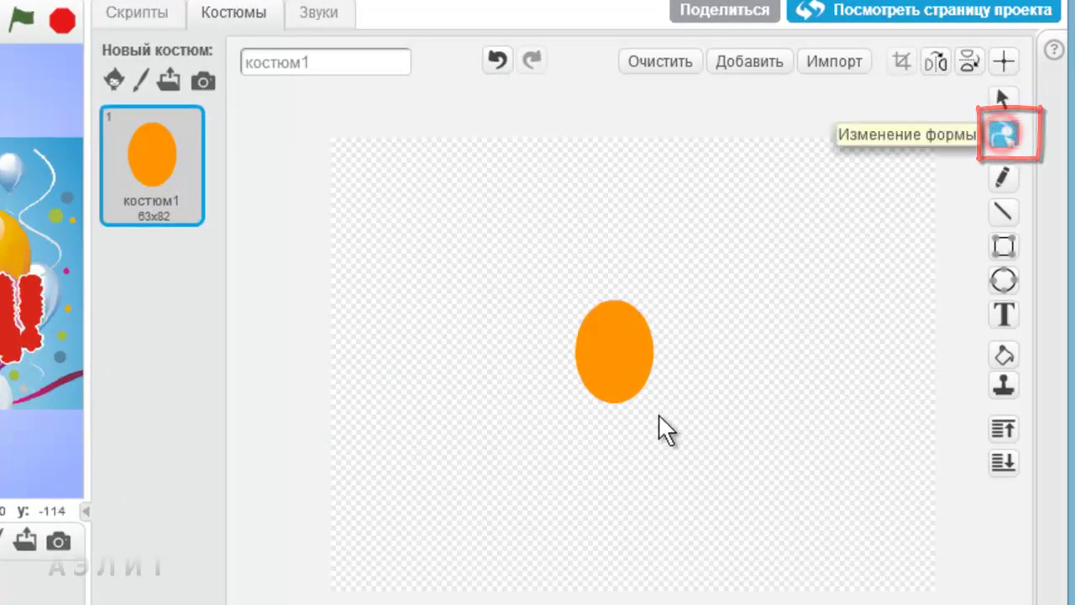
click(624, 353)
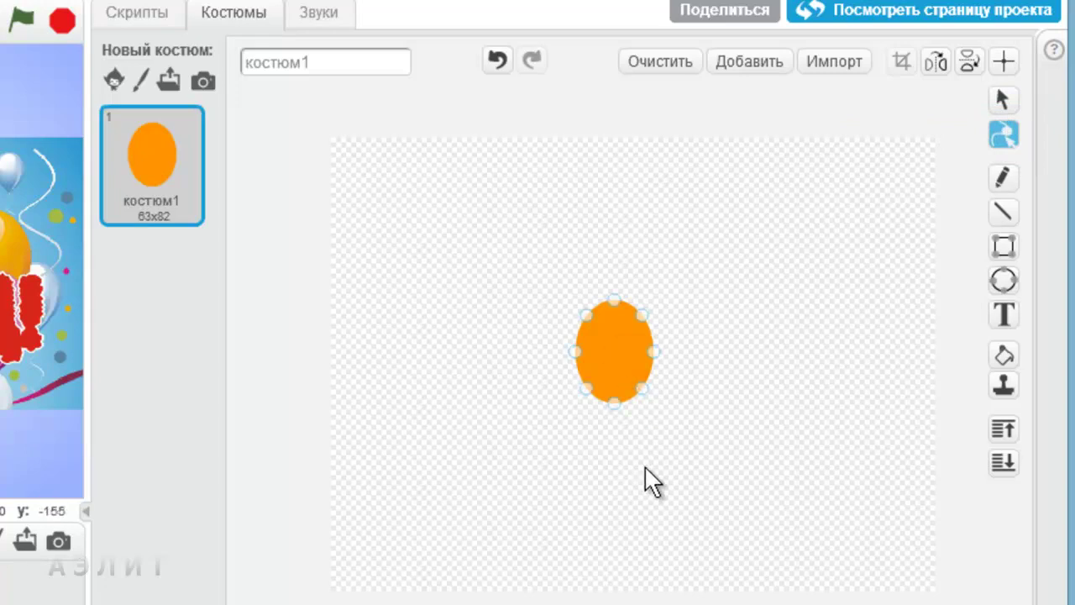
drag(586, 388, 637, 385)
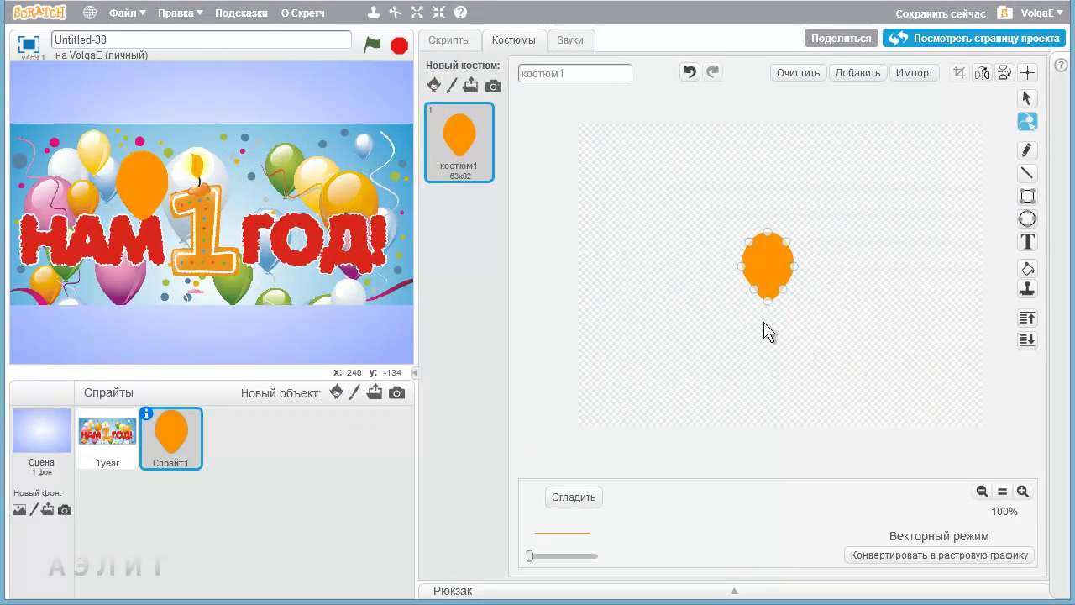
drag(769, 303, 771, 309)
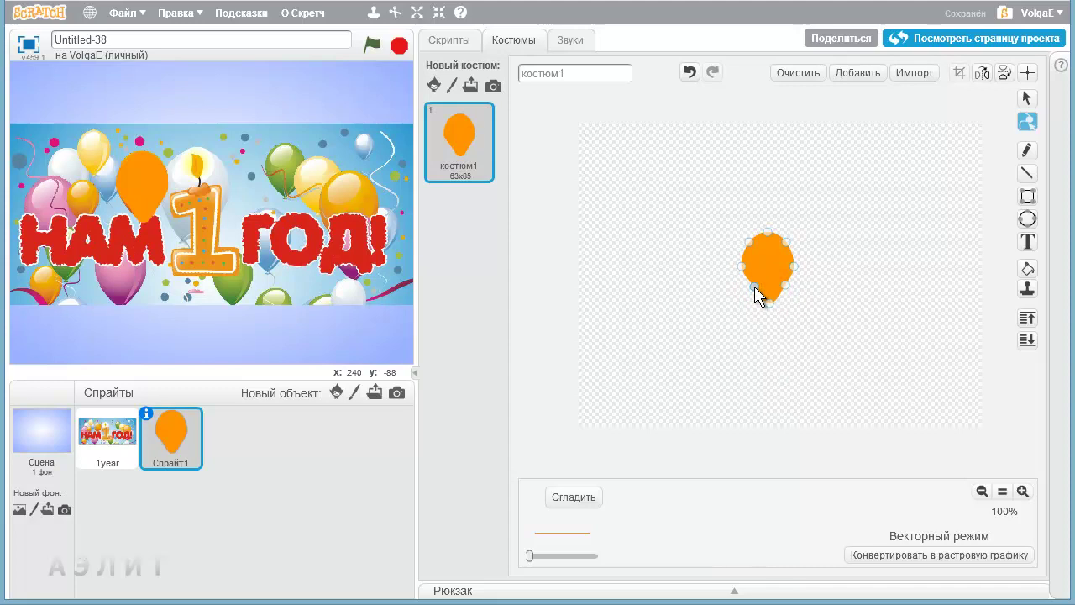
click(752, 286)
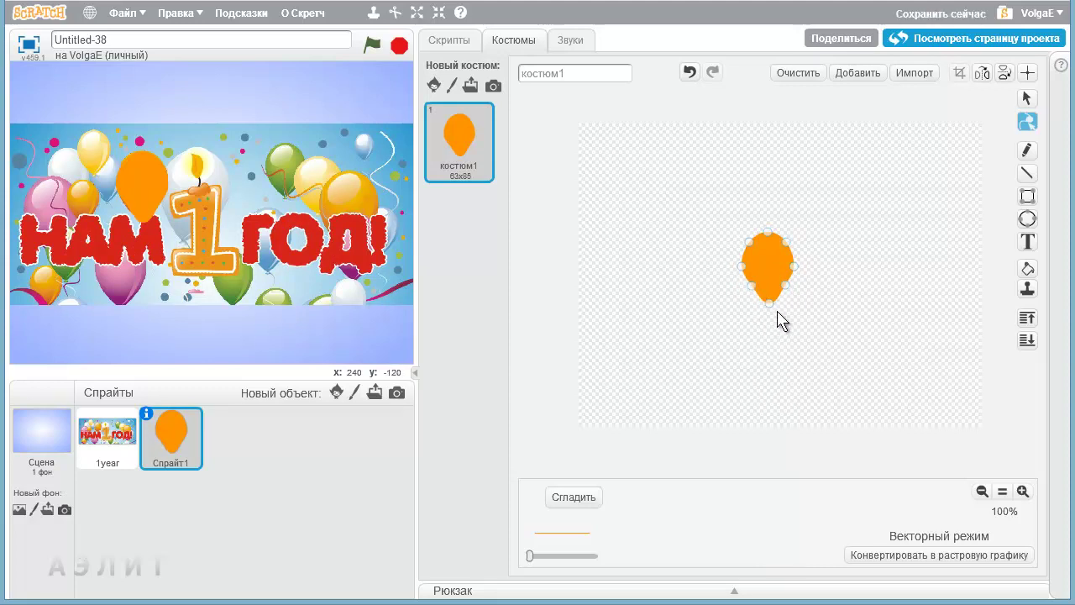
Fine-tune the balloon's two lower side points so that its sides taper evenly towards the lower tip
click(785, 284)
click(1022, 491)
click(1022, 492)
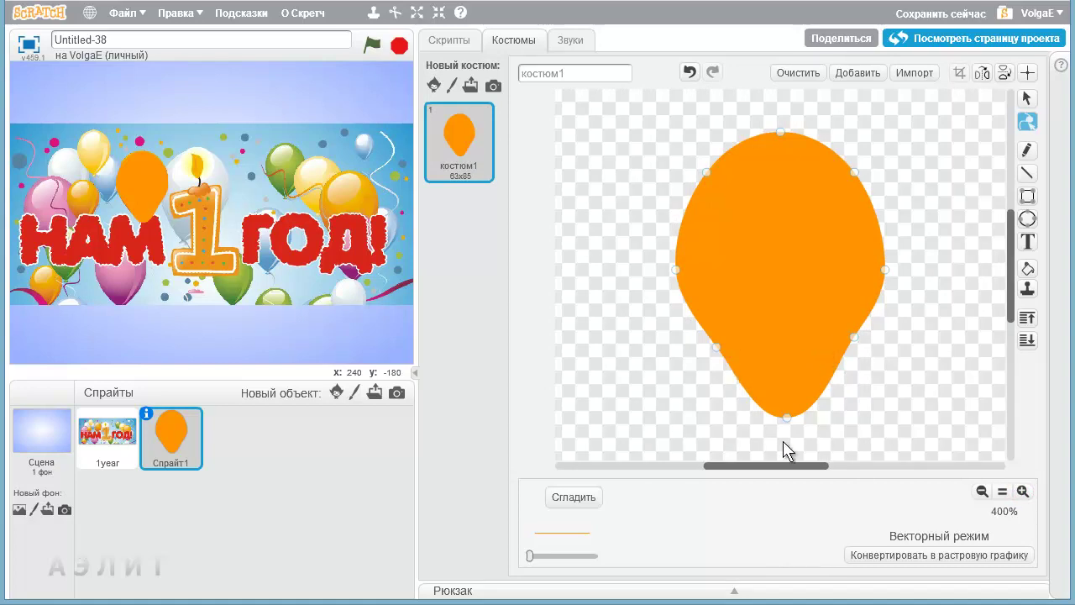
click(1022, 491)
click(982, 492)
drag(854, 341, 851, 349)
drag(715, 351, 714, 348)
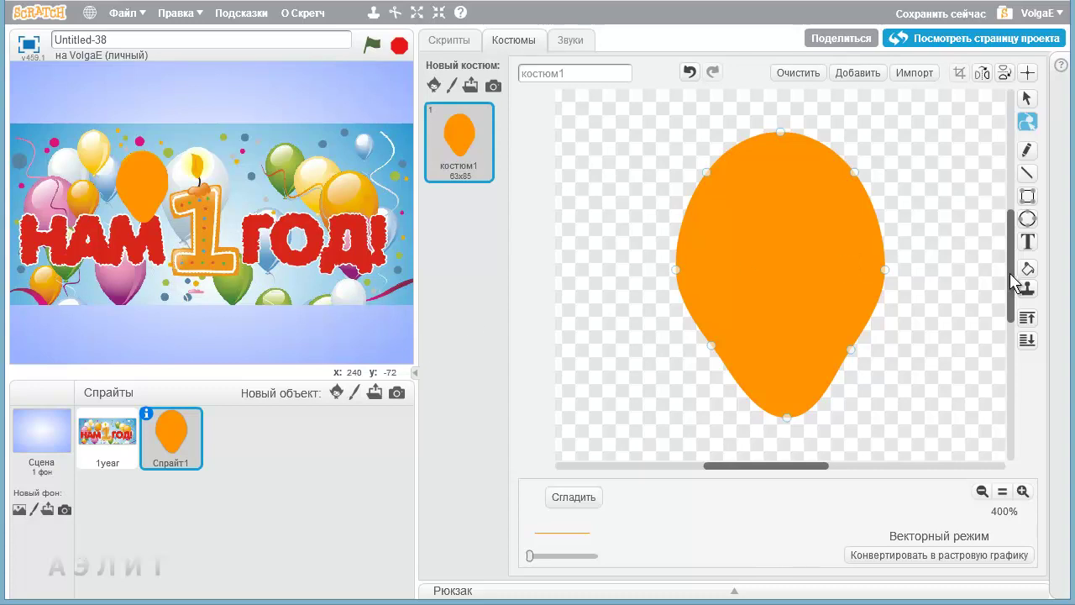
drag(1010, 291, 1009, 323)
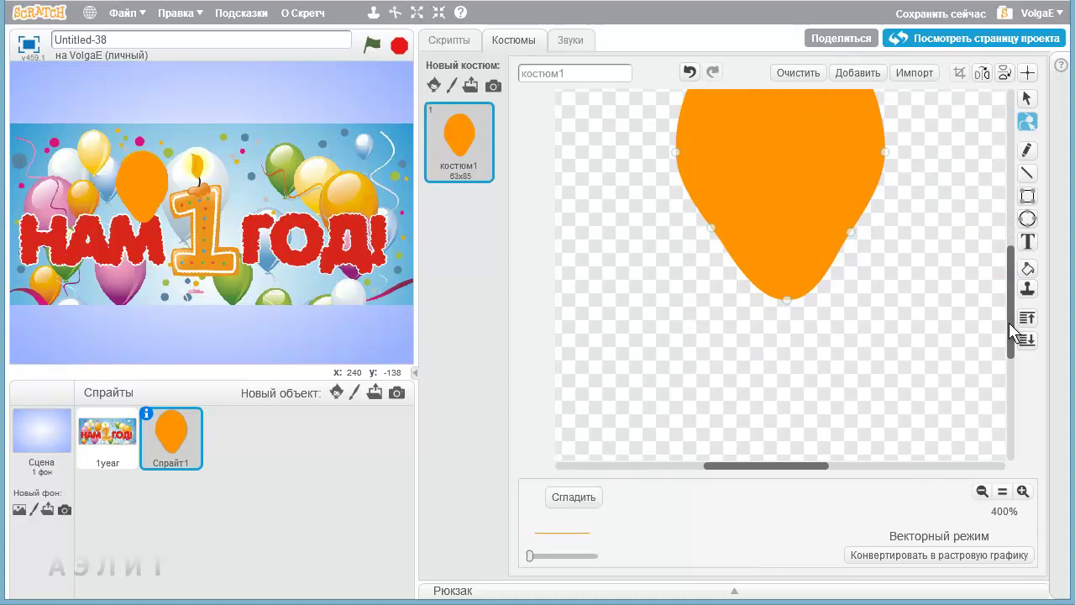
click(1029, 198)
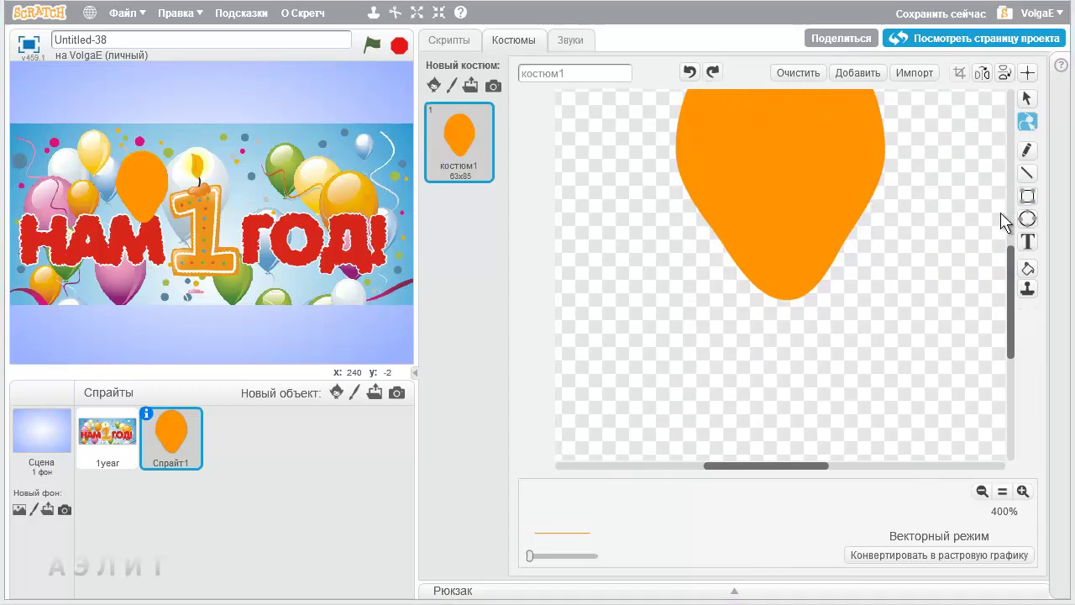
click(1028, 200)
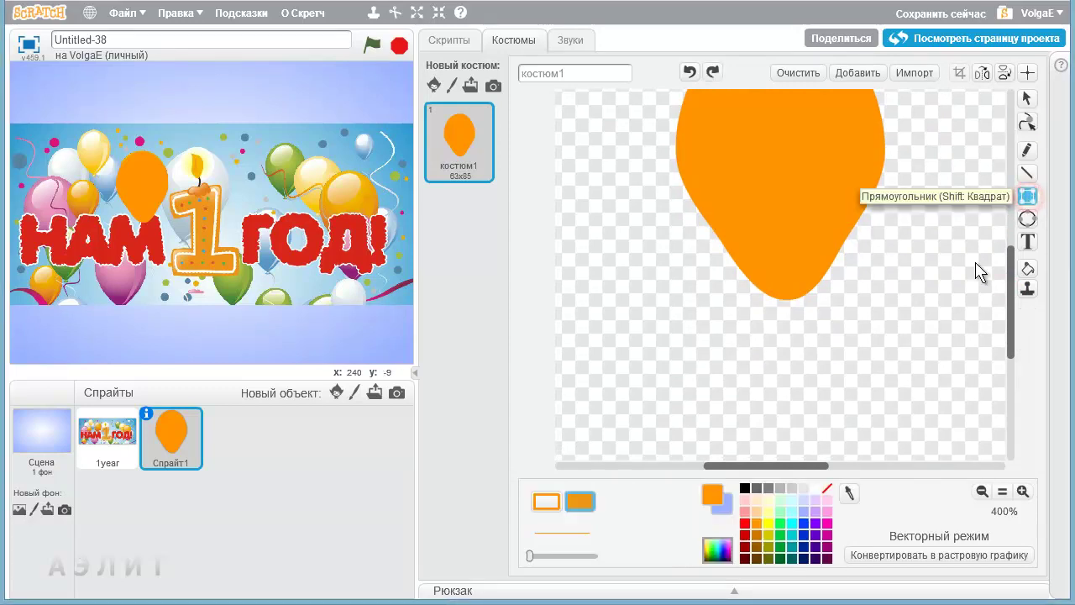
mouse_move(760, 300)
mouse_down()
mouse_move(796, 316)
mouse_move(821, 355)
mouse_up()
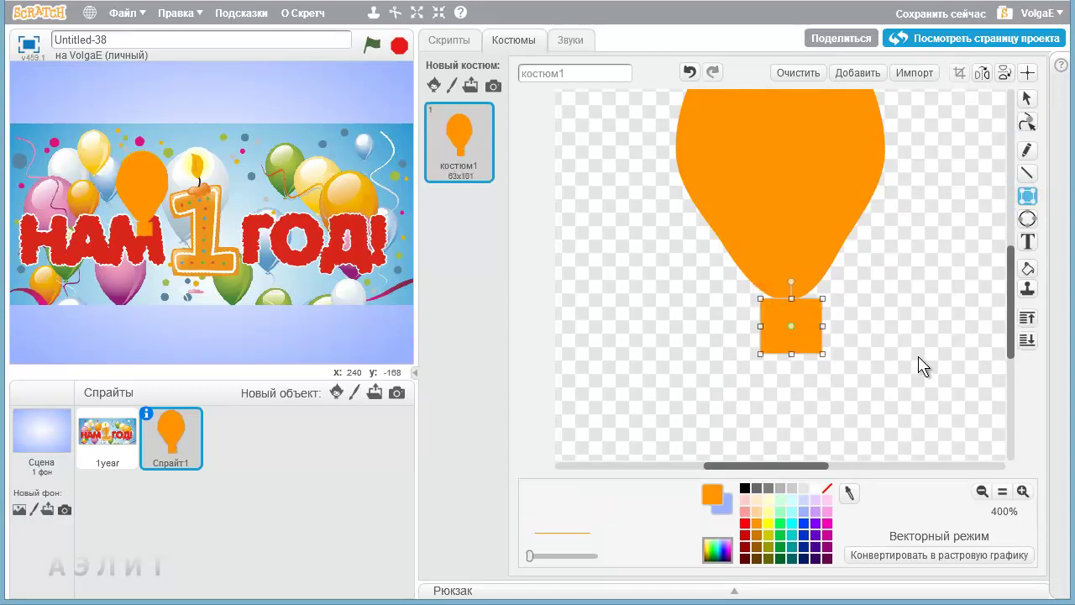
drag(791, 278, 828, 294)
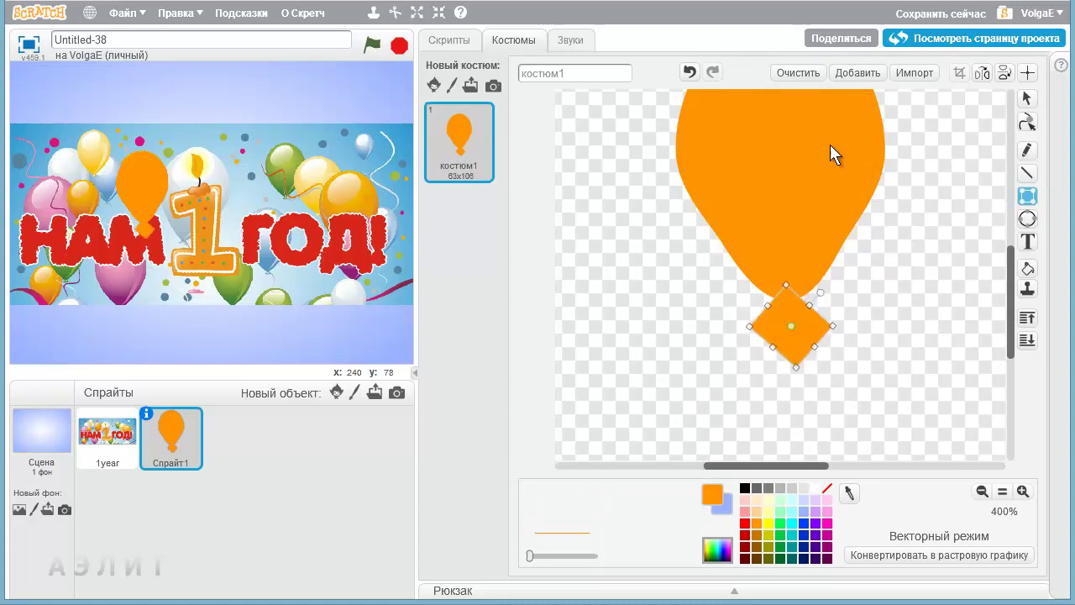
click(690, 72)
click(690, 73)
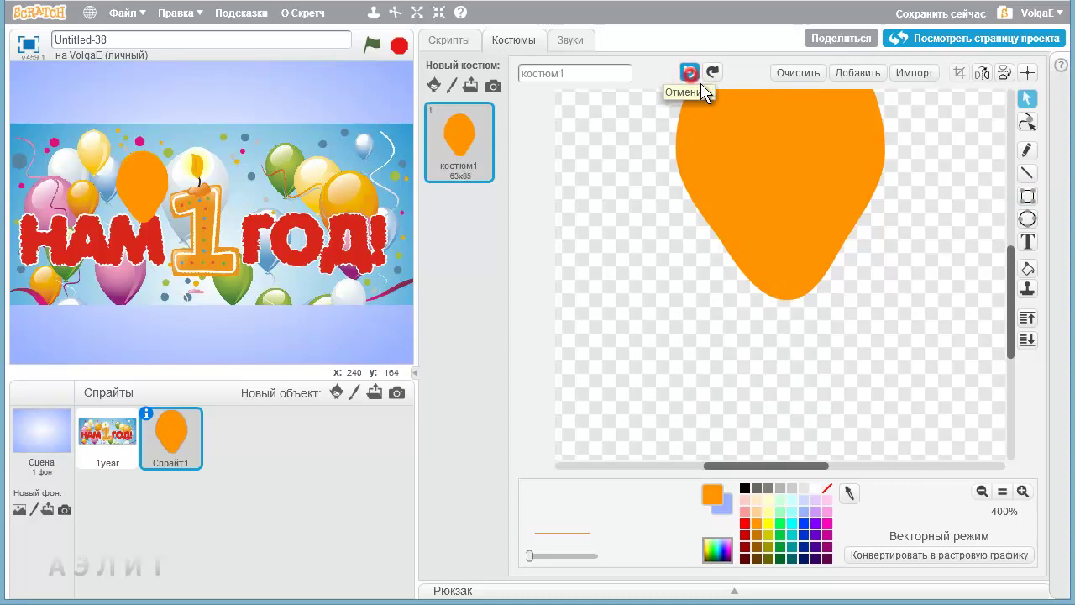
Draw a filled orange square directly below the balloon's tip and rotate it about 45 degrees into a diamond
click(1027, 197)
key(shift)
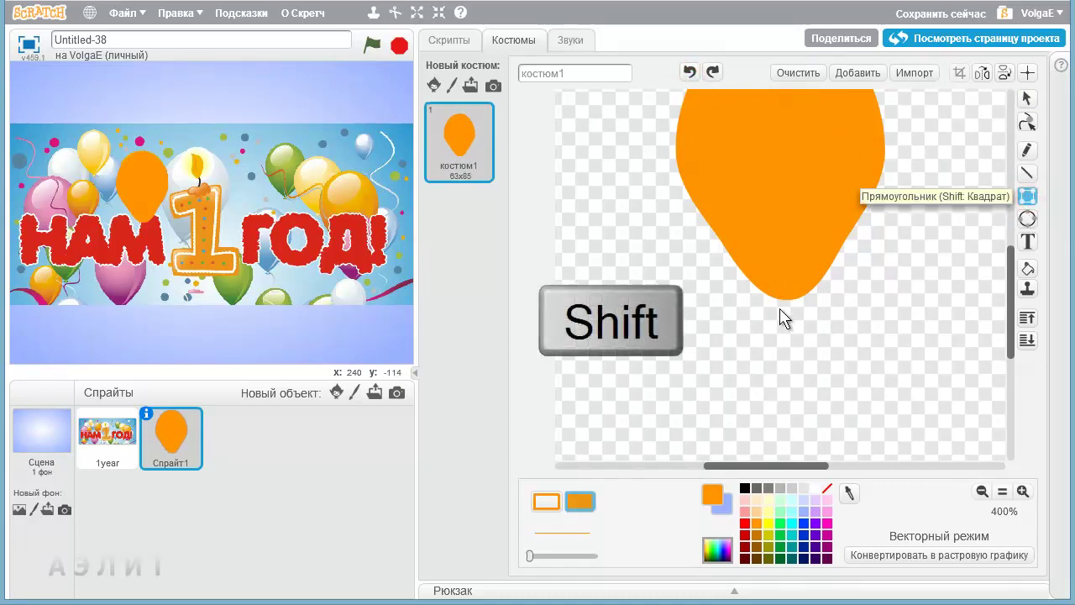
drag(758, 297, 825, 364)
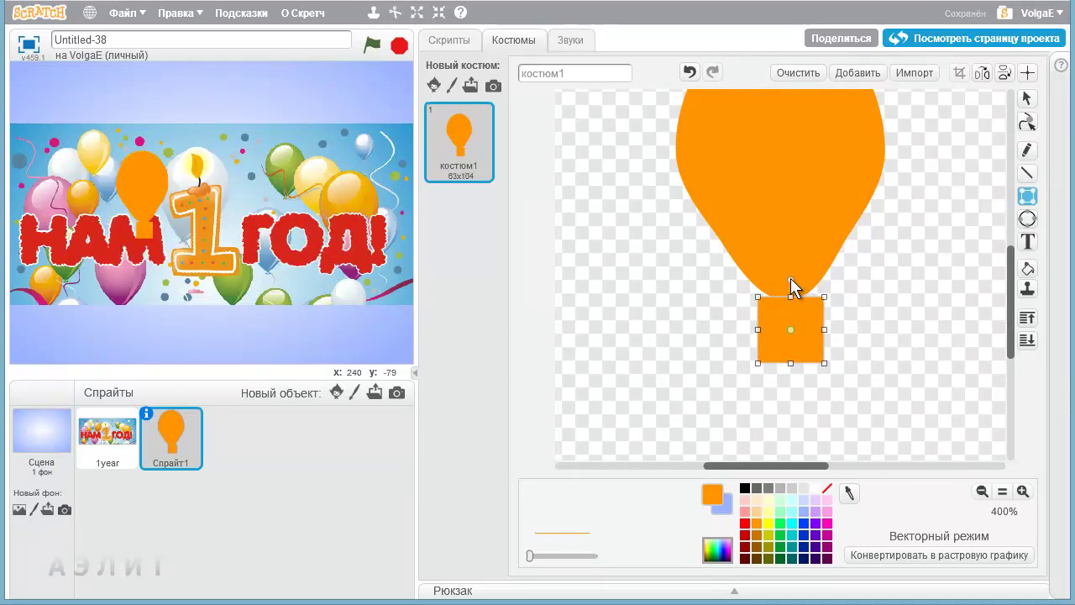
click(791, 282)
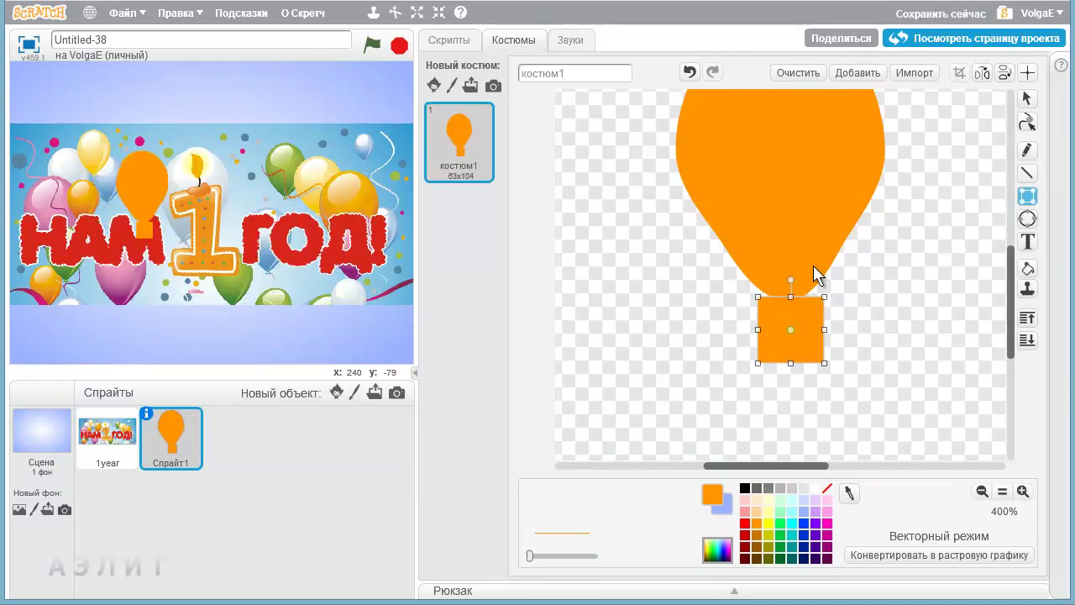
click(1026, 99)
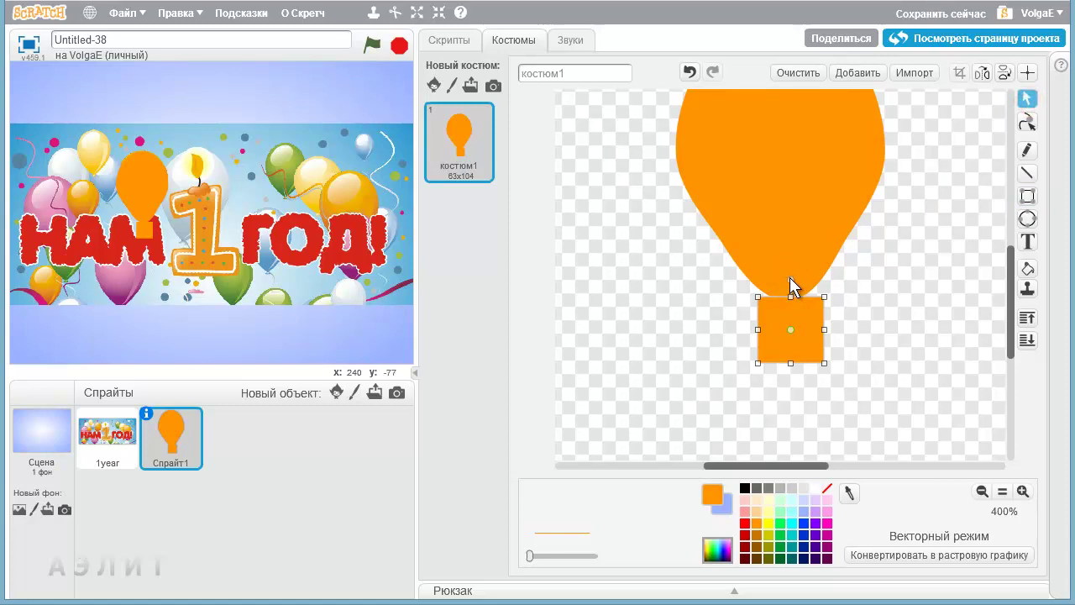
drag(791, 281, 823, 297)
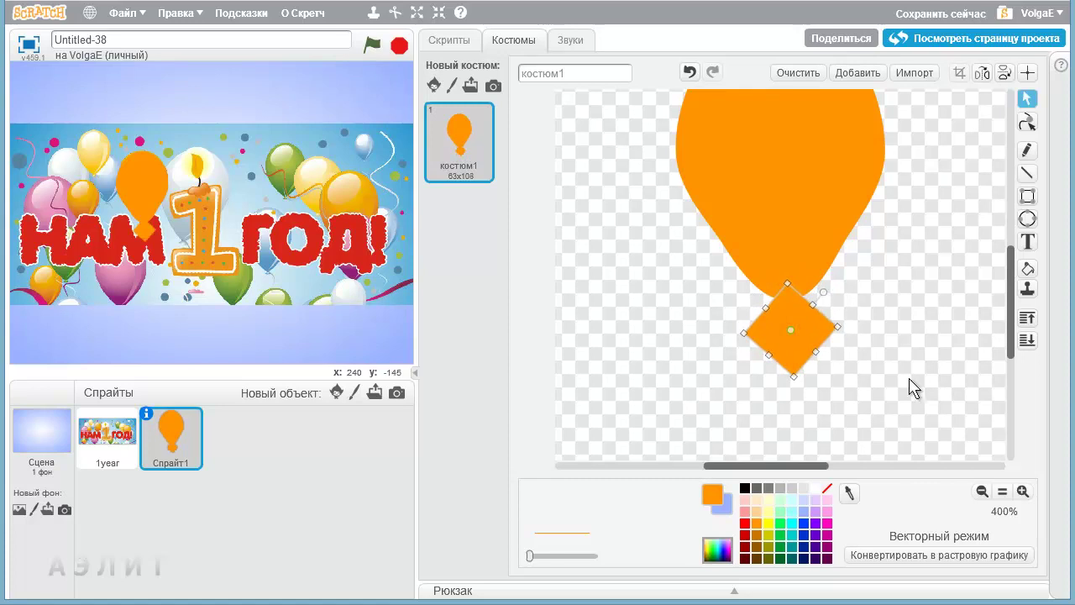
Remove the diamond's lowest point to leave a triangle, and rotate it slightly so that its base is level
click(1027, 122)
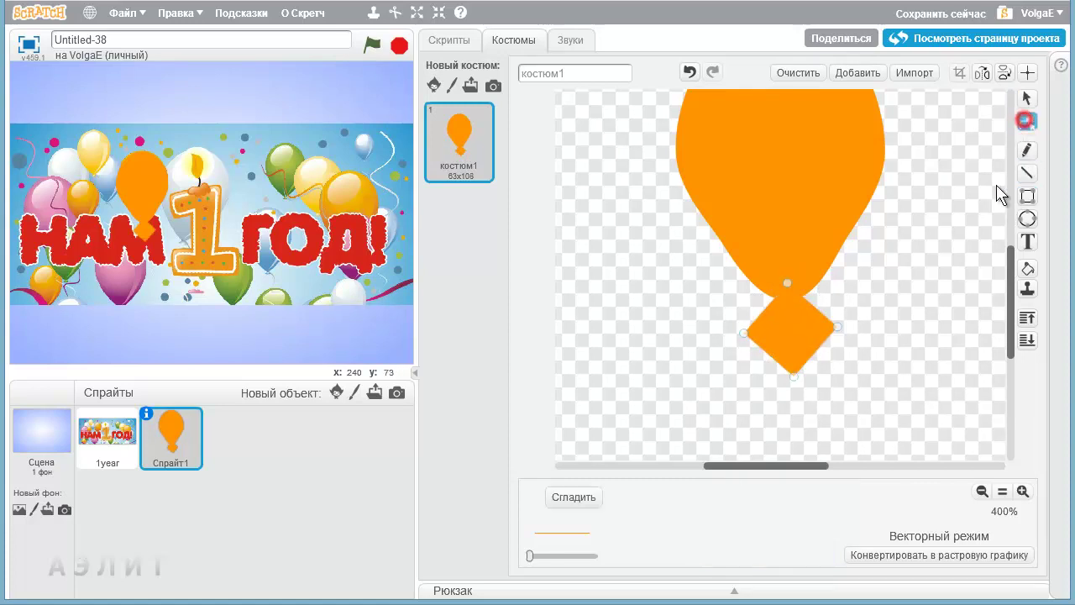
click(794, 376)
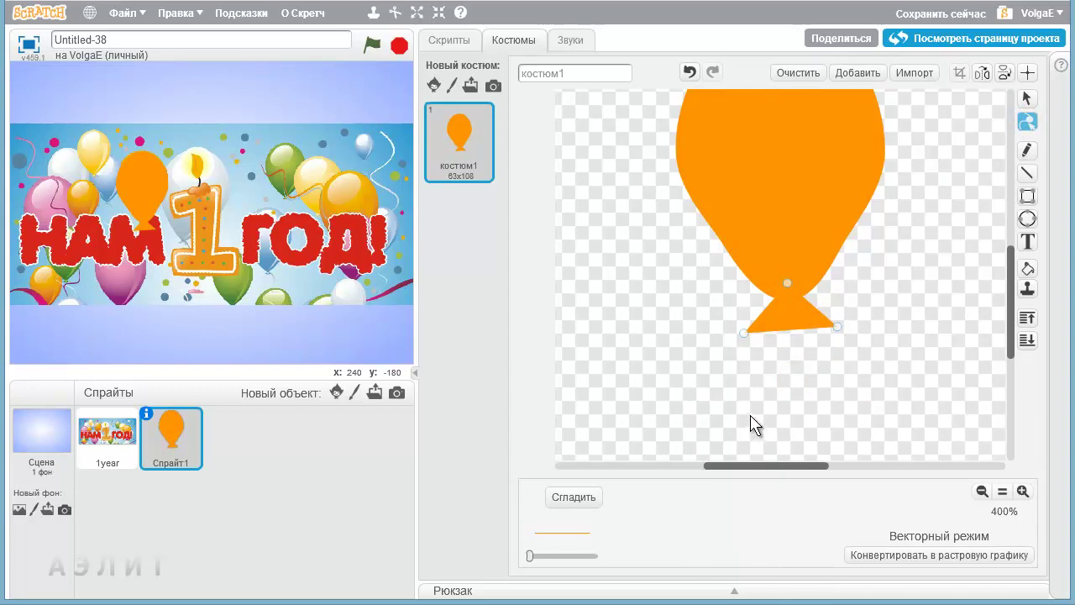
click(1026, 98)
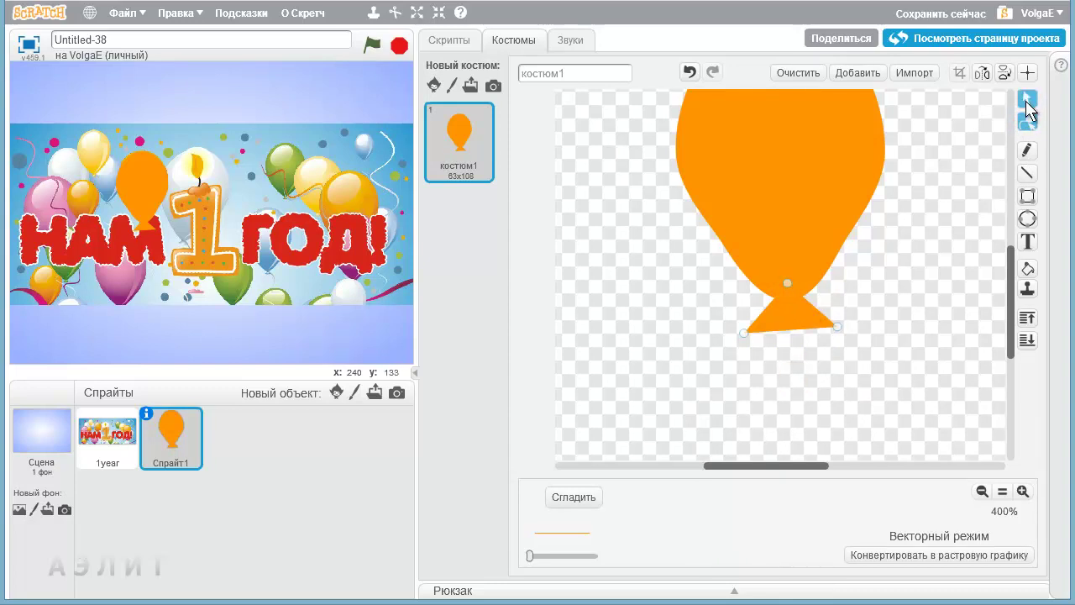
click(806, 313)
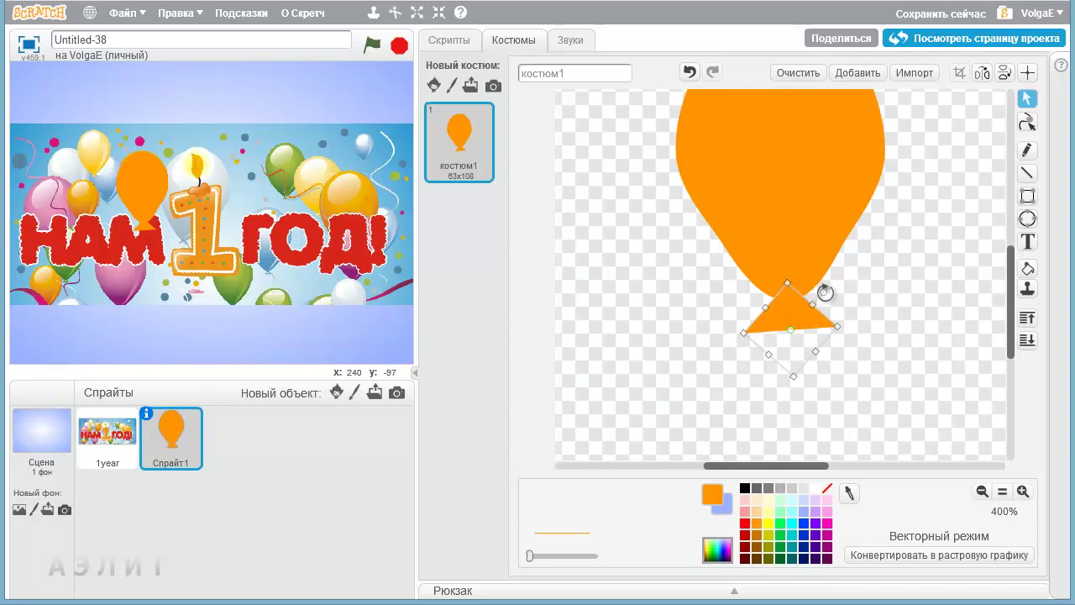
drag(827, 293, 825, 293)
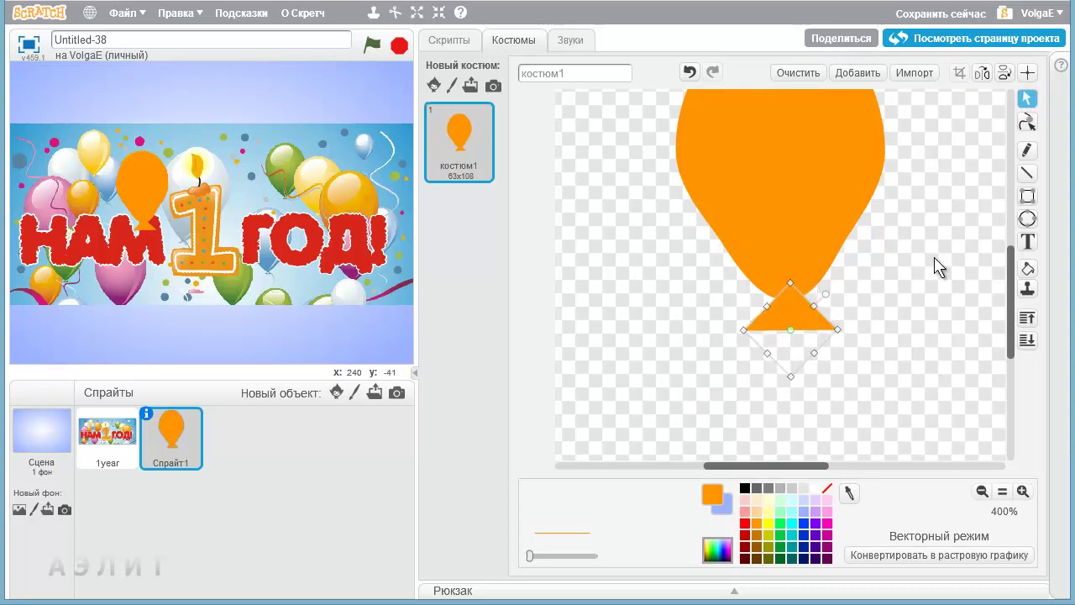
Bow the triangle's base slightly downward and shrink the triangle into a small knot centred under the balloon's tip
click(1027, 123)
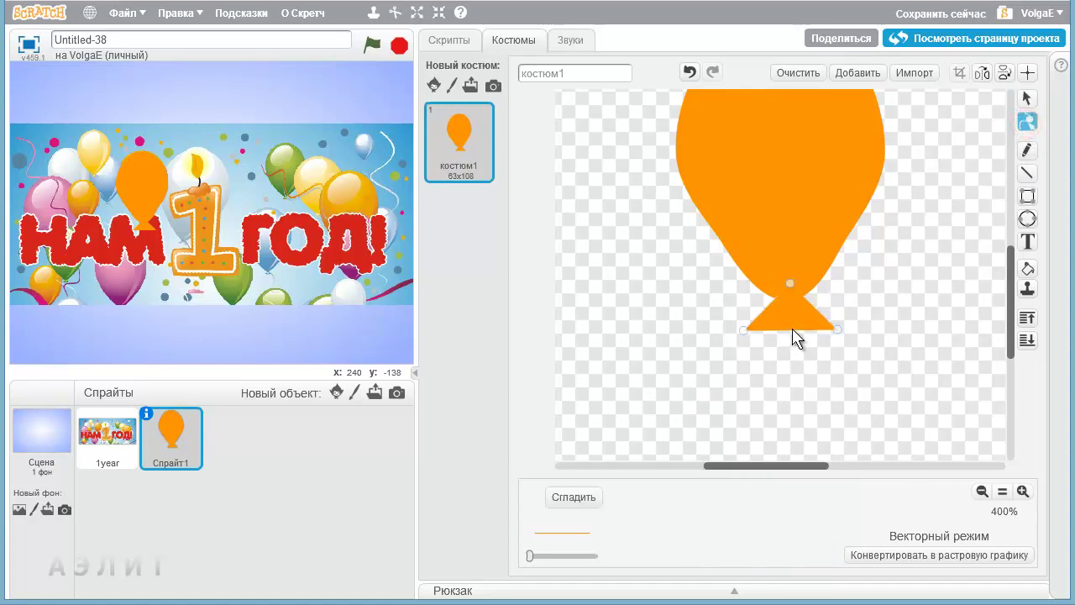
drag(791, 330, 792, 336)
click(1027, 99)
click(790, 319)
drag(793, 378, 795, 353)
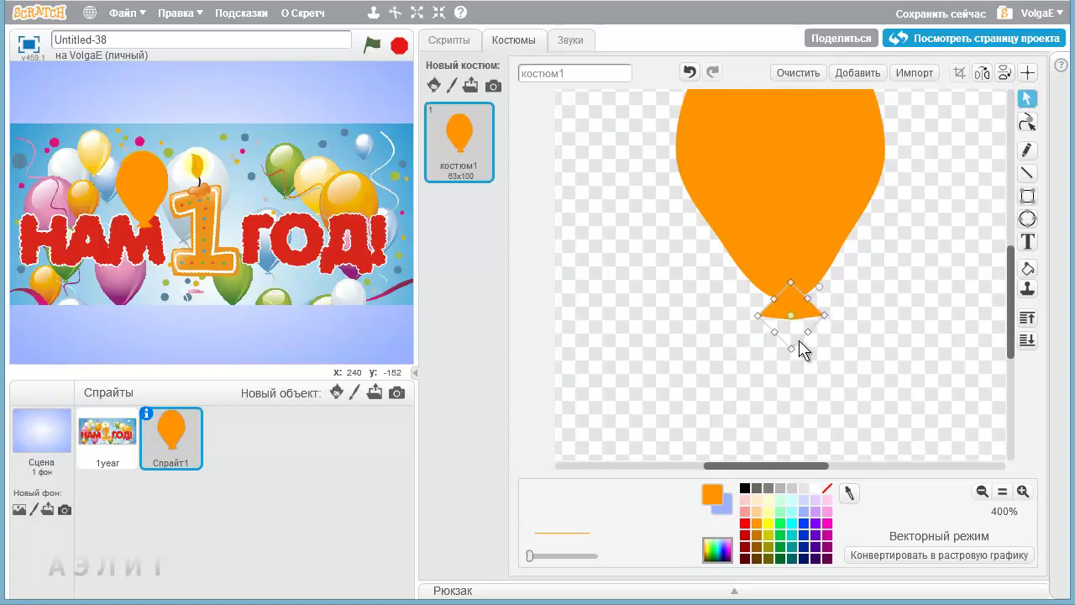
drag(827, 313, 815, 315)
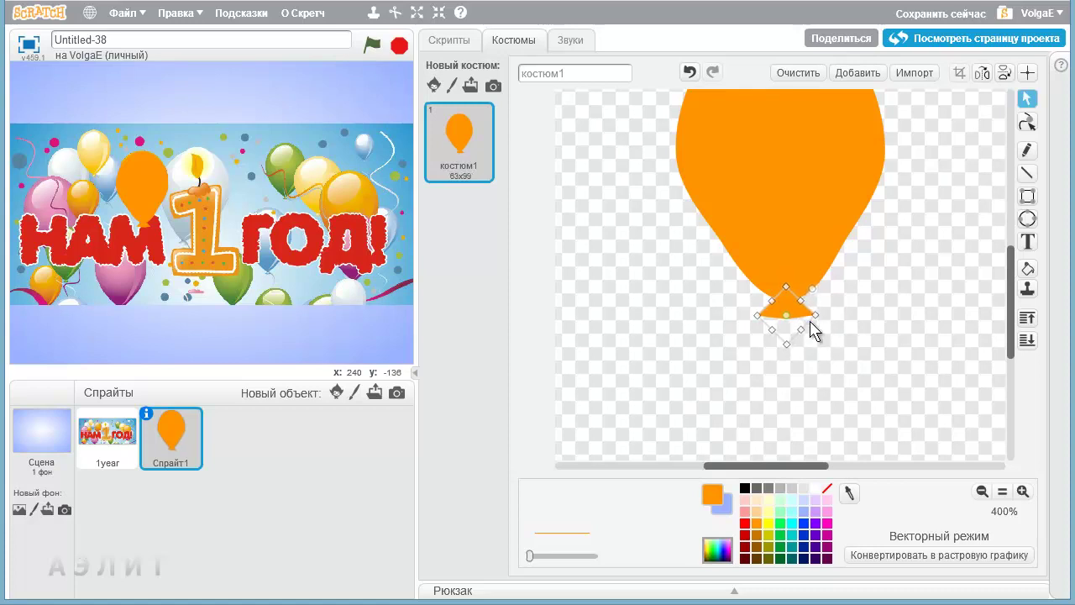
drag(806, 320, 807, 322)
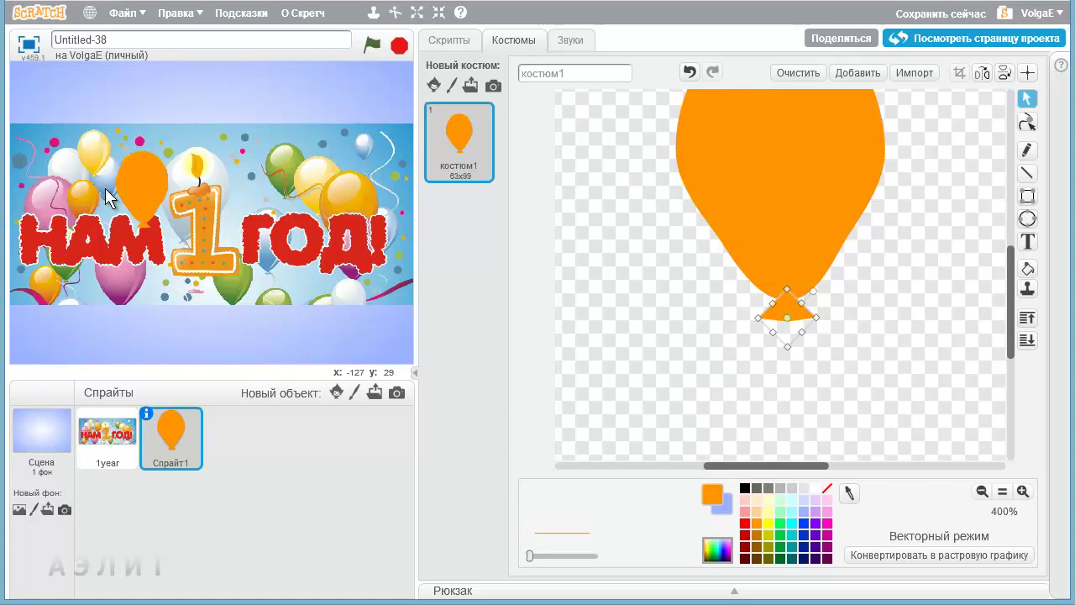
Set up a radial gradient shape fill with a white centre and orange edges for the balloon
click(1026, 268)
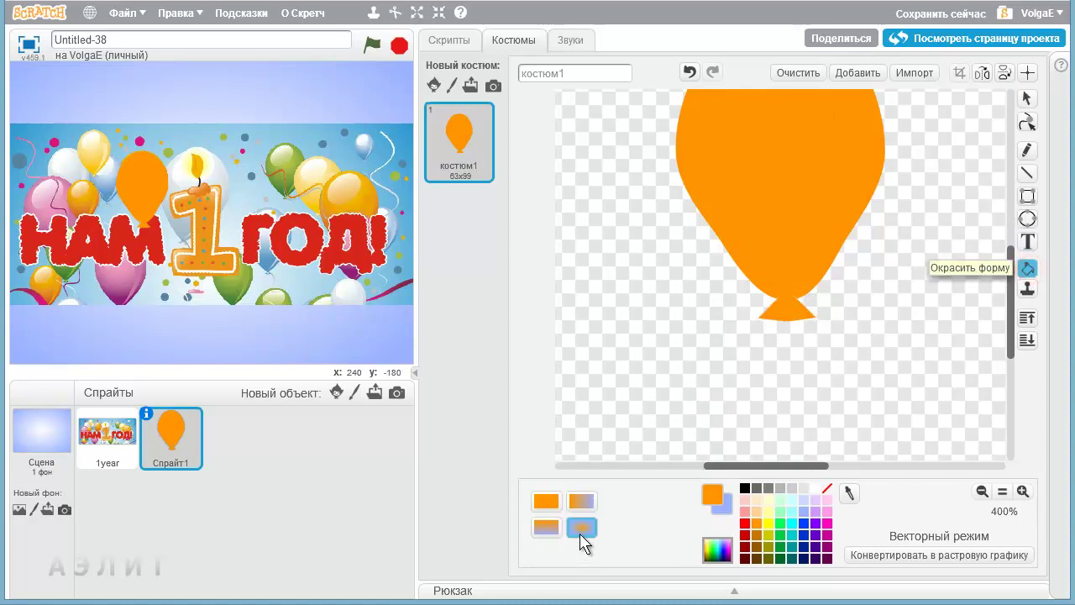
click(722, 509)
click(810, 491)
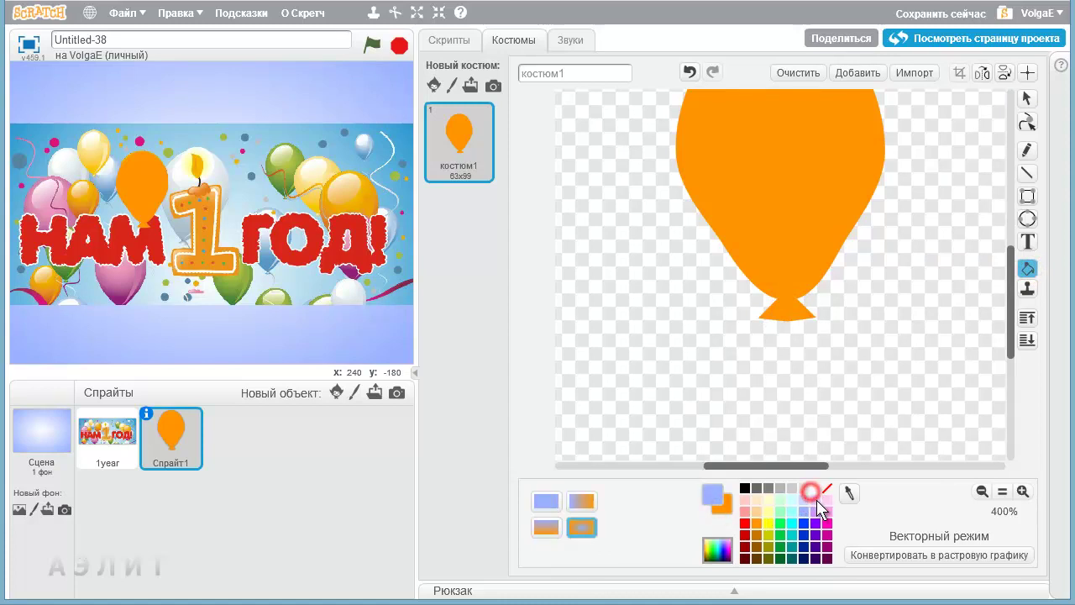
click(819, 488)
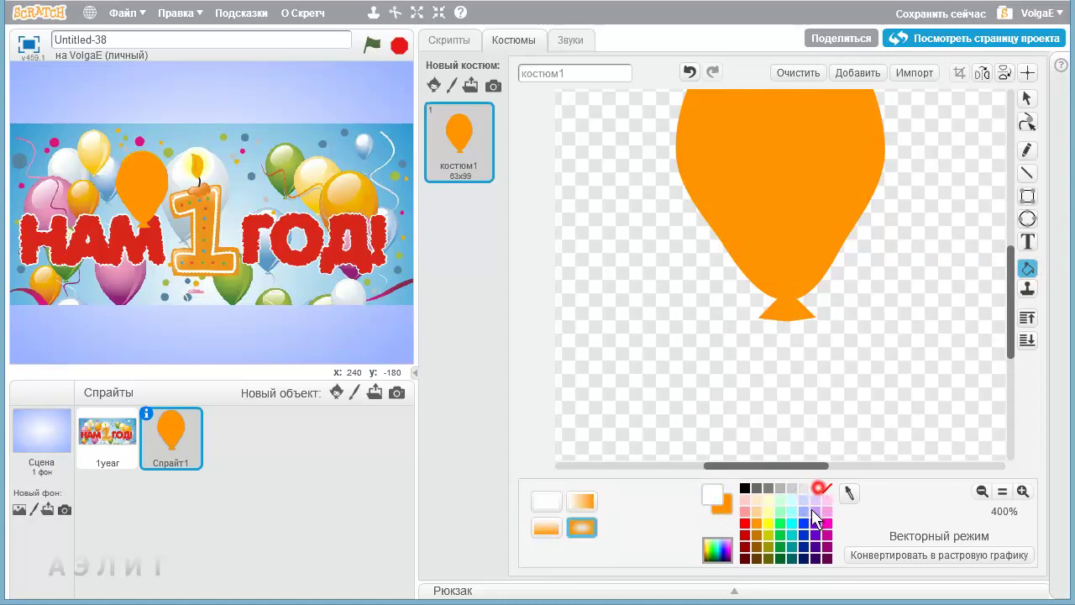
click(712, 508)
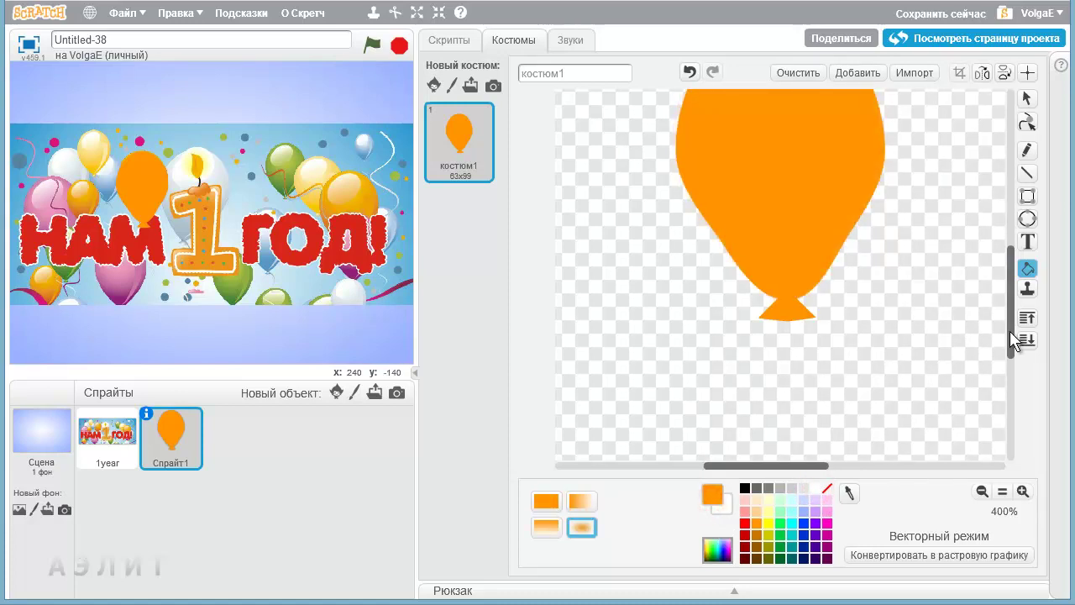
drag(1012, 339, 1013, 311)
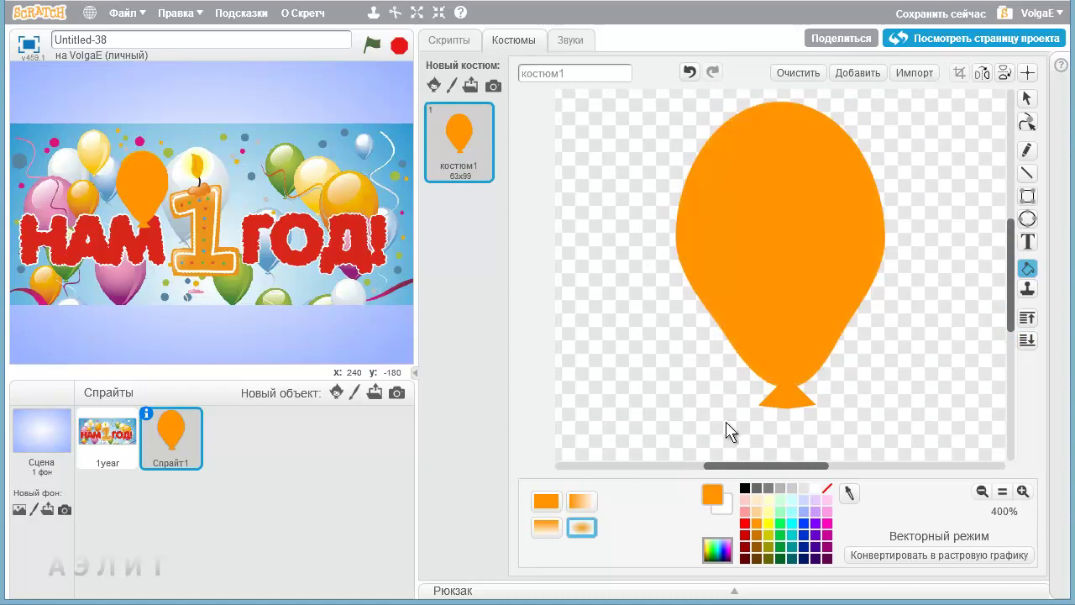
click(716, 495)
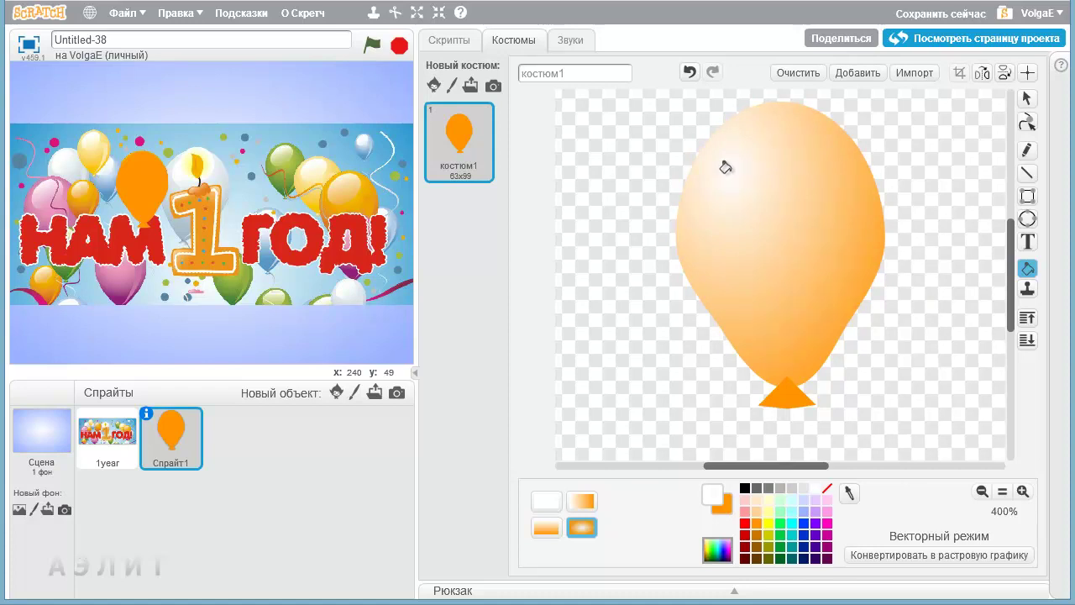
Change the gradient's centre colour to pale peach and fill the balloon body, with its highlight at the upper left, and the knot
click(757, 511)
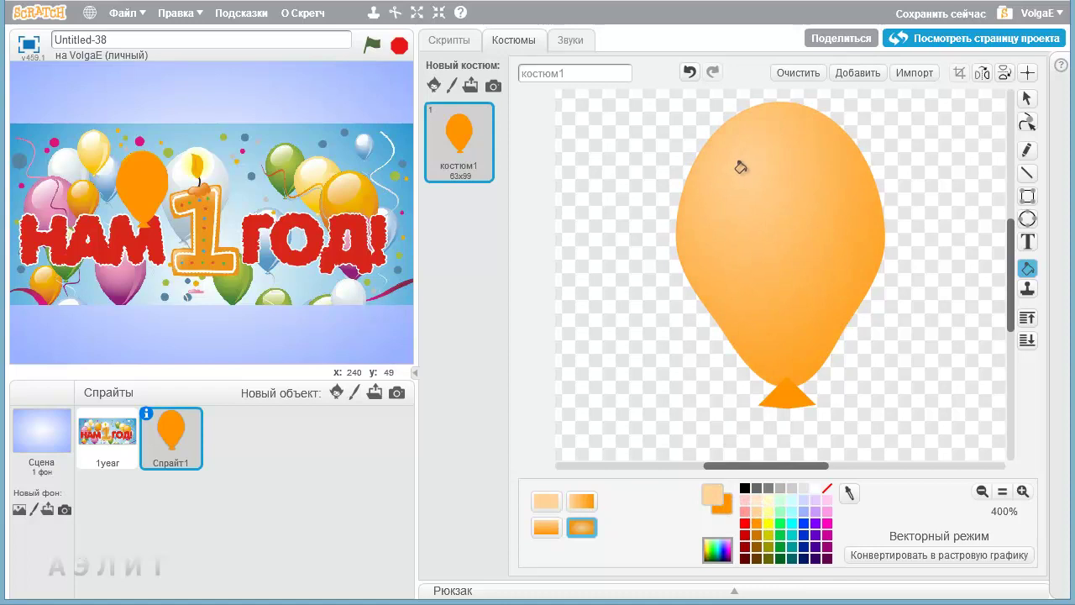
click(750, 499)
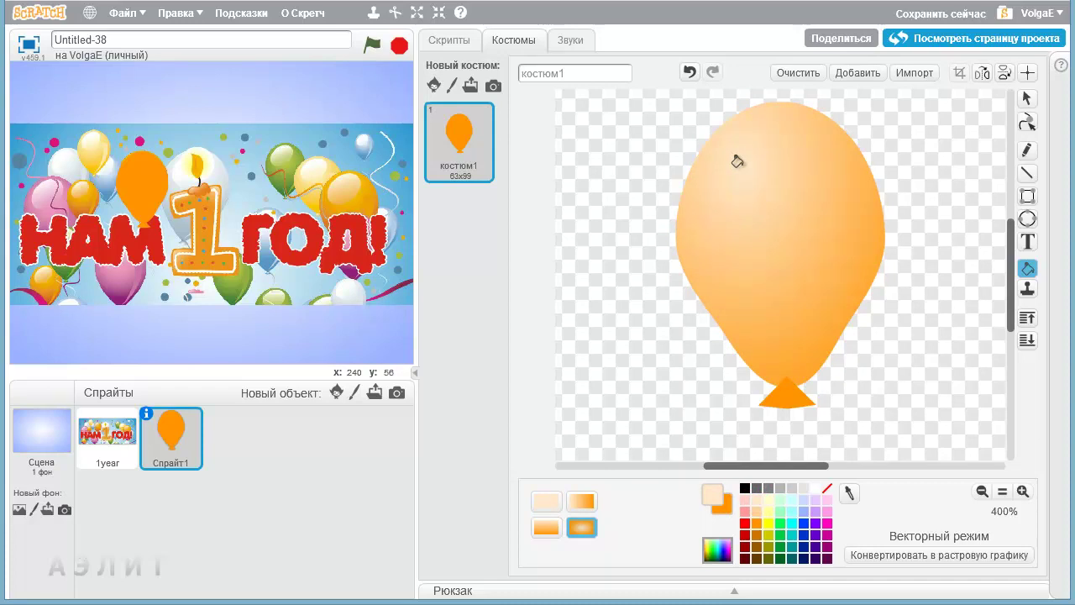
click(737, 162)
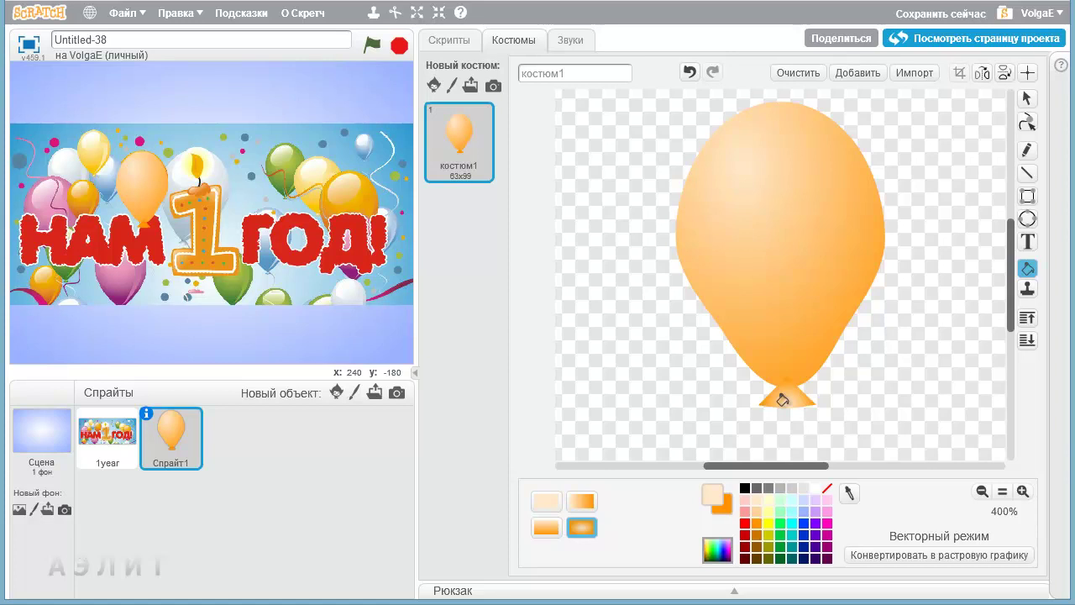
click(782, 399)
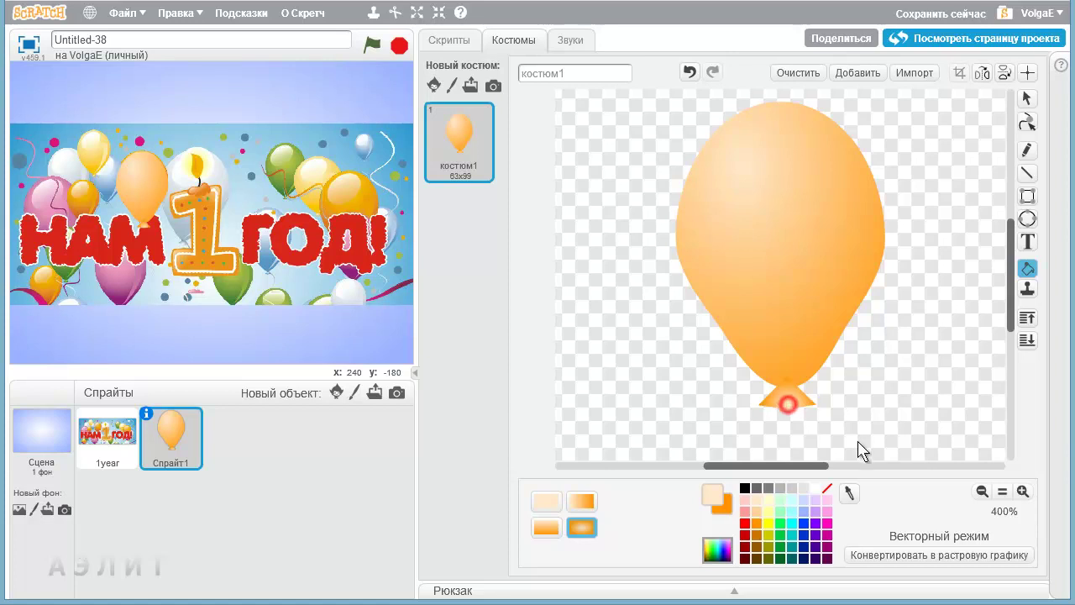
Send the knot one layer back so that it sits behind the balloon body, and deselect it
click(1027, 97)
click(787, 391)
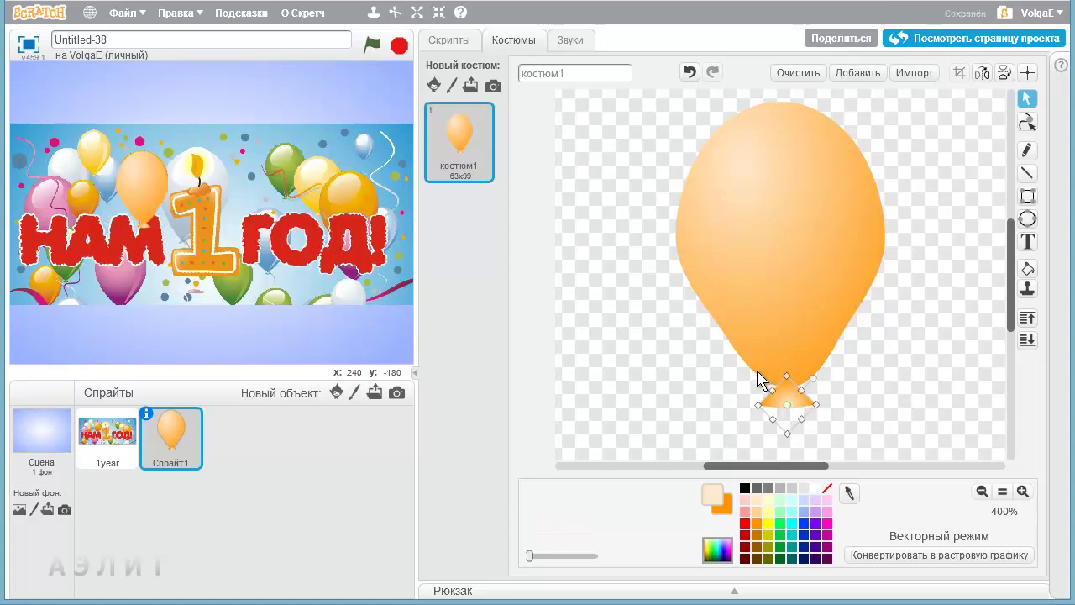
click(1027, 343)
click(910, 417)
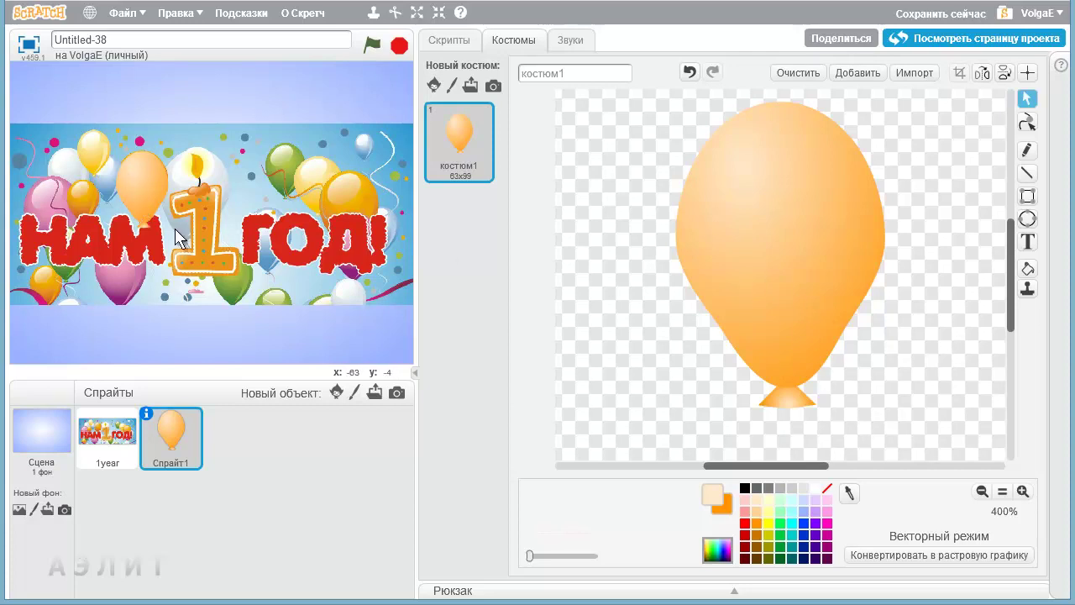
Place the balloon sprite on the stage over the candle and the upper part of the banner's digit 1
click(160, 195)
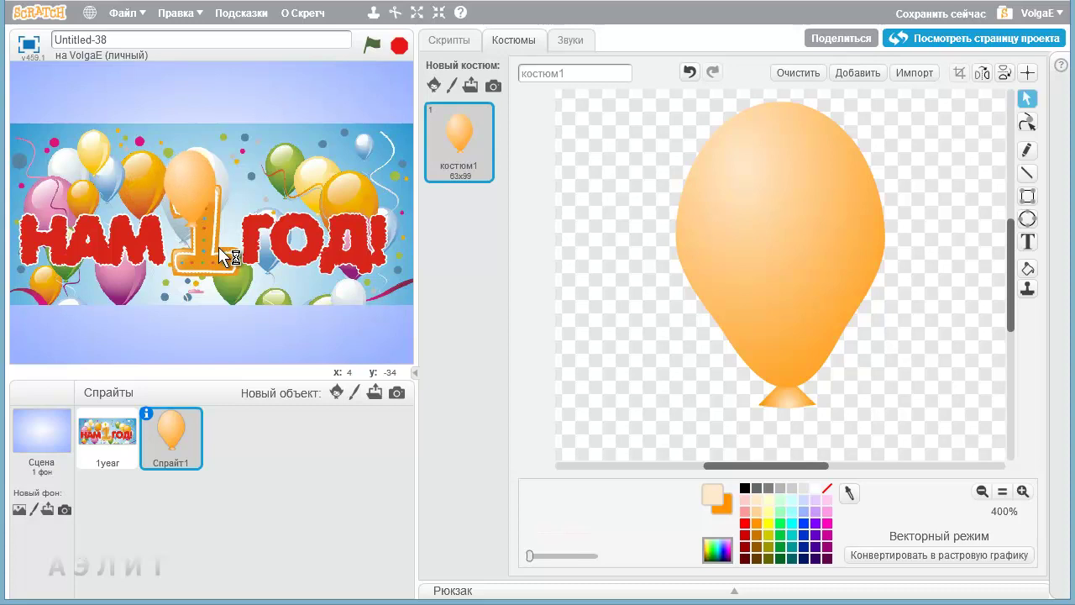
mouse_move(206, 190)
mouse_down()
mouse_move(234, 178)
mouse_move(277, 115)
mouse_move(250, 108)
mouse_move(205, 197)
mouse_up()
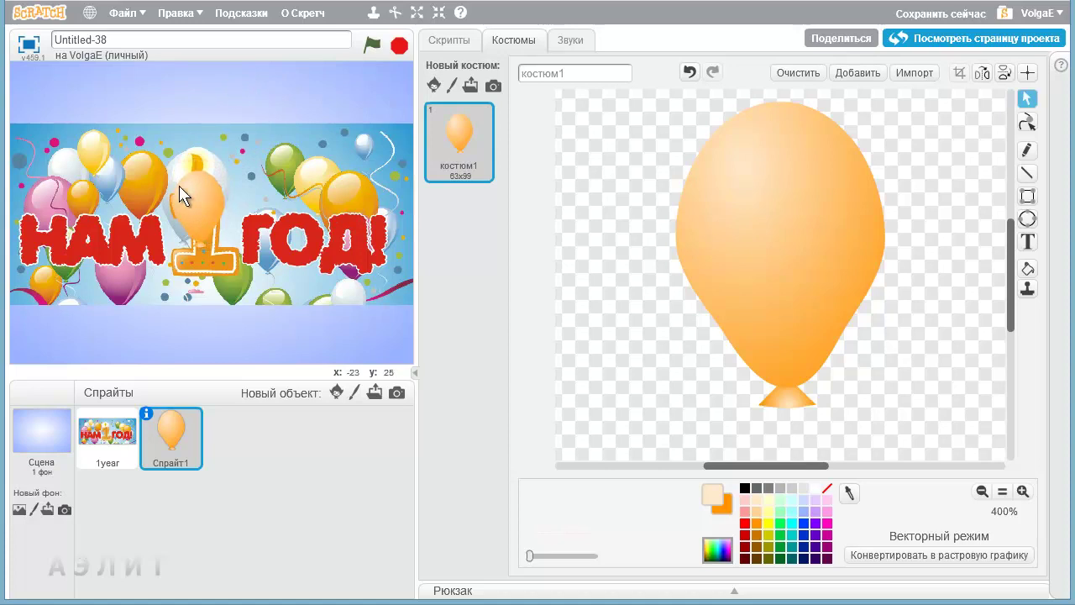
drag(201, 203, 201, 180)
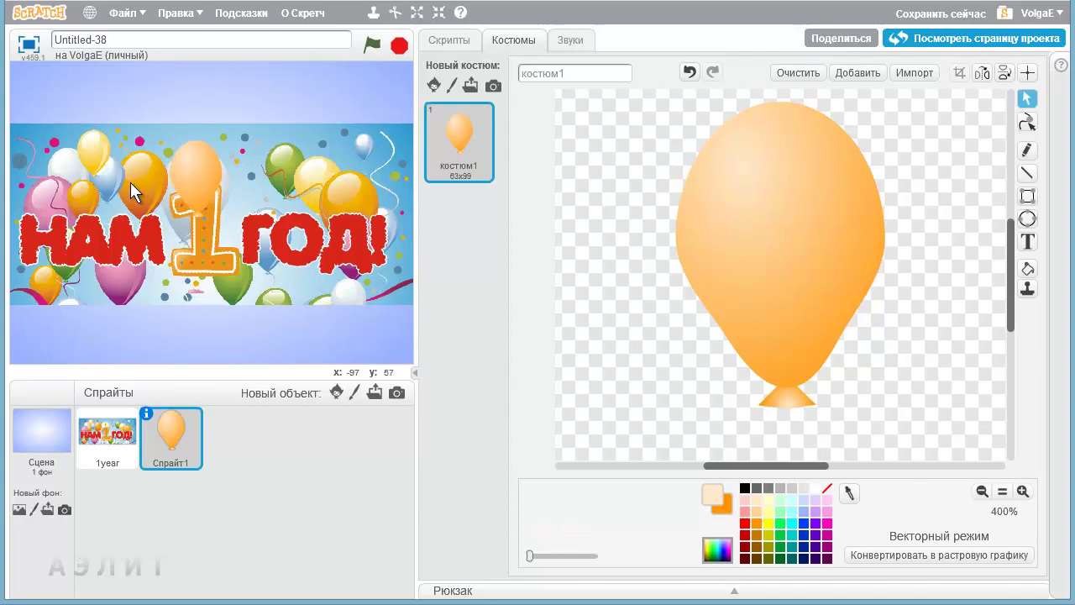
Draw a filled pale peach ellipse as a highlight at the balloon's upper left and tilt it clockwise to follow the outline
click(1025, 219)
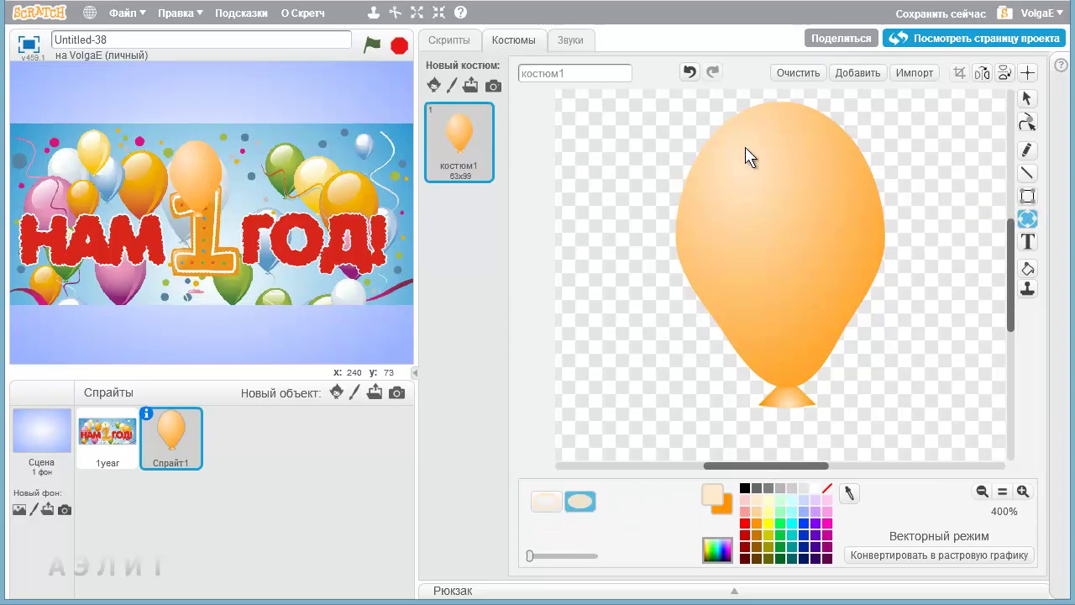
mouse_move(754, 131)
mouse_down()
mouse_move(728, 195)
mouse_move(691, 238)
mouse_up()
click(1027, 99)
drag(720, 113, 744, 137)
drag(713, 217, 742, 202)
drag(770, 101, 779, 103)
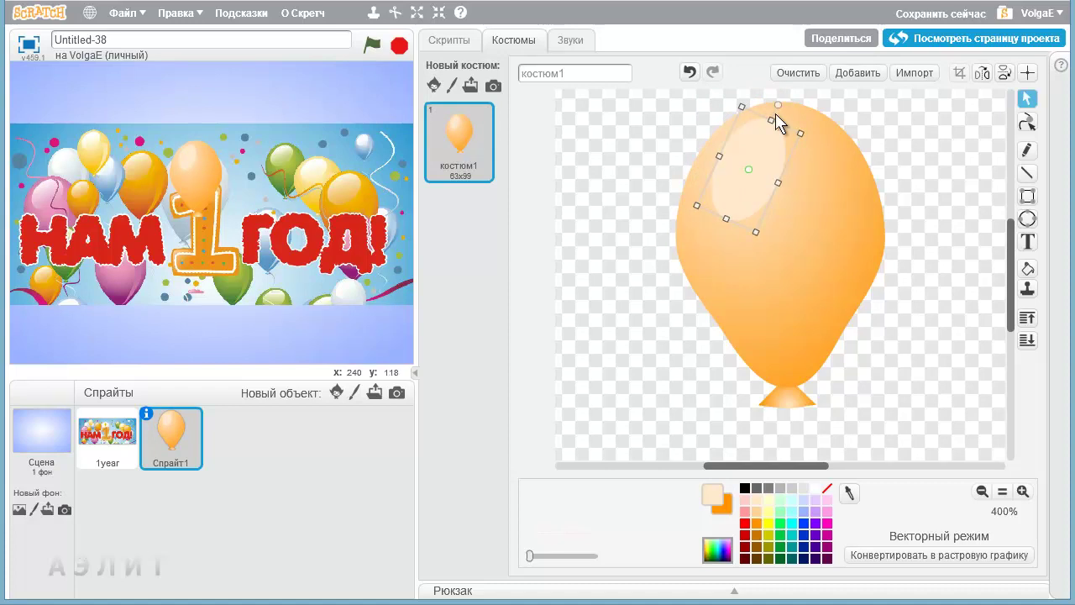
click(781, 100)
click(751, 143)
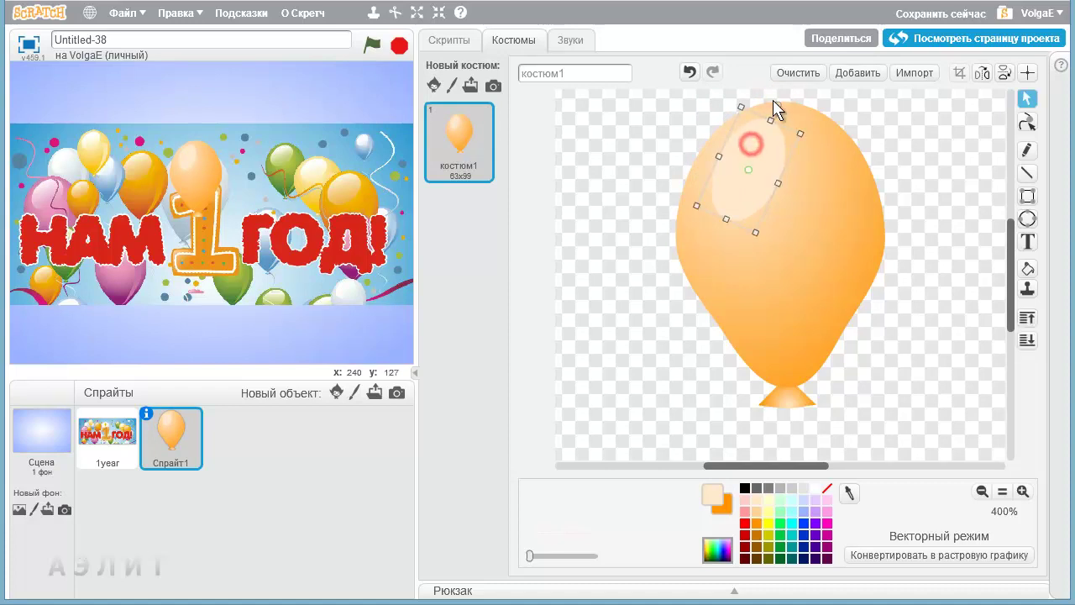
drag(777, 103, 780, 120)
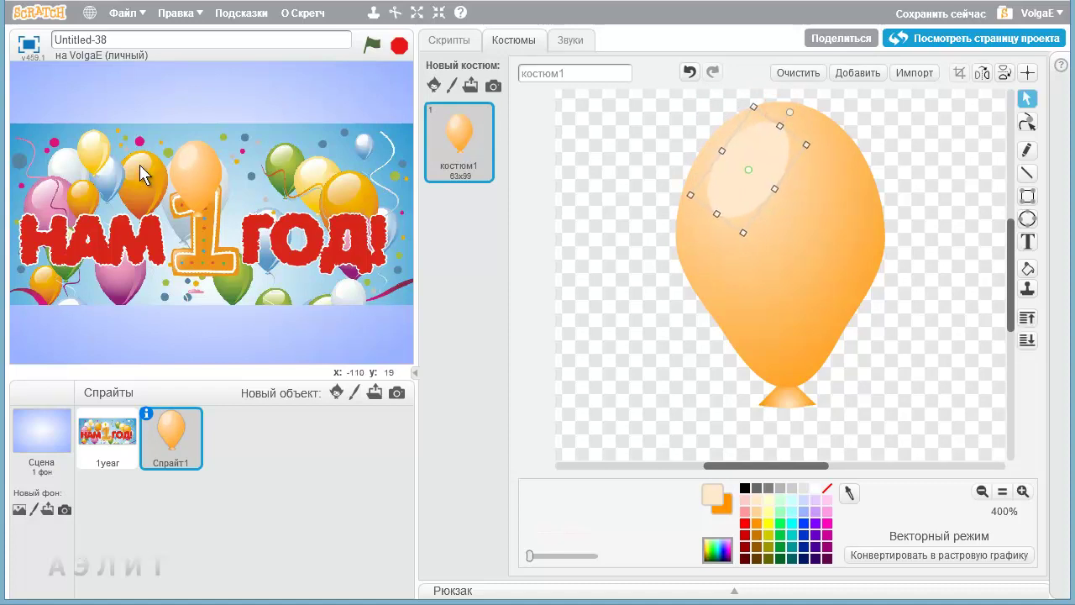
Widen the tilted highlight ellipse and stretch it slightly toward its lower-left end
drag(771, 186, 791, 200)
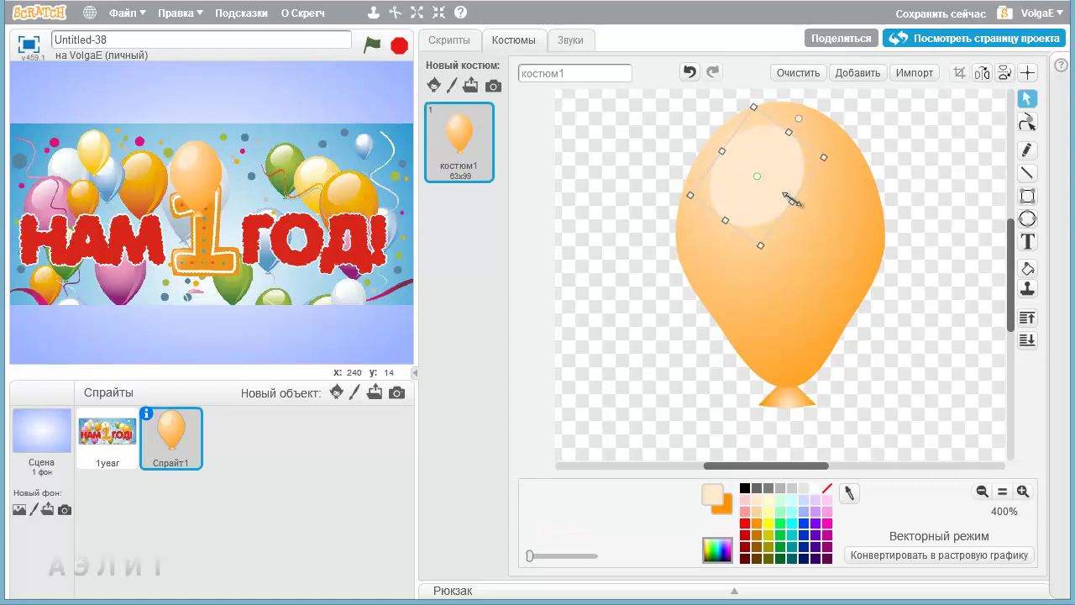
click(724, 223)
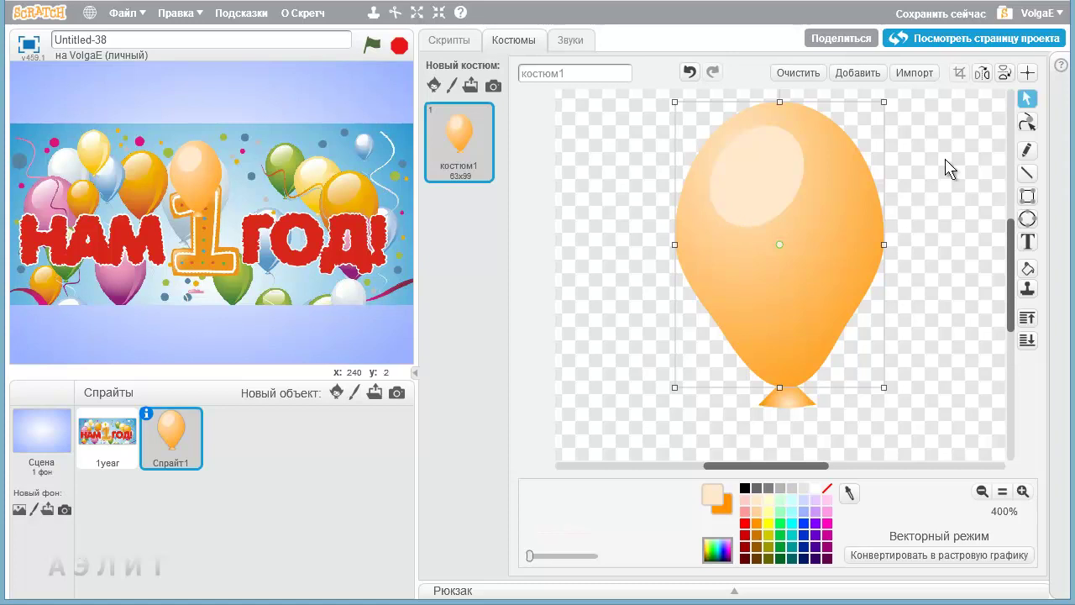
click(689, 71)
click(743, 207)
mouse_move(726, 220)
mouse_down()
mouse_move(716, 217)
mouse_move(716, 233)
mouse_up()
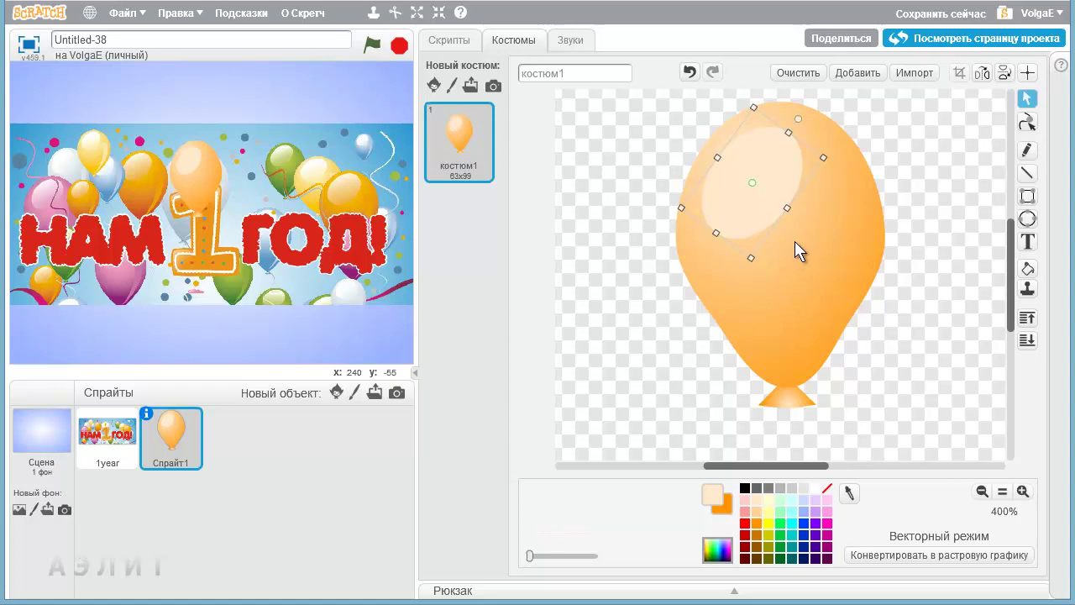
Try a higher, larger highlight ellipse and an orange-centred radial gradient fill on it, and undo the fill
drag(760, 171, 758, 155)
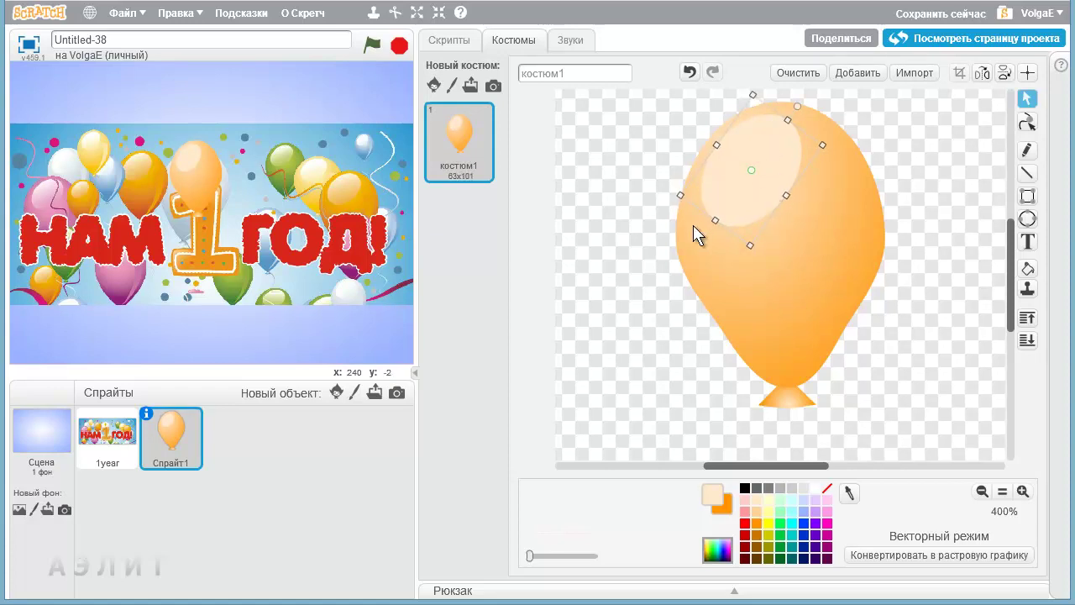
drag(750, 247, 750, 258)
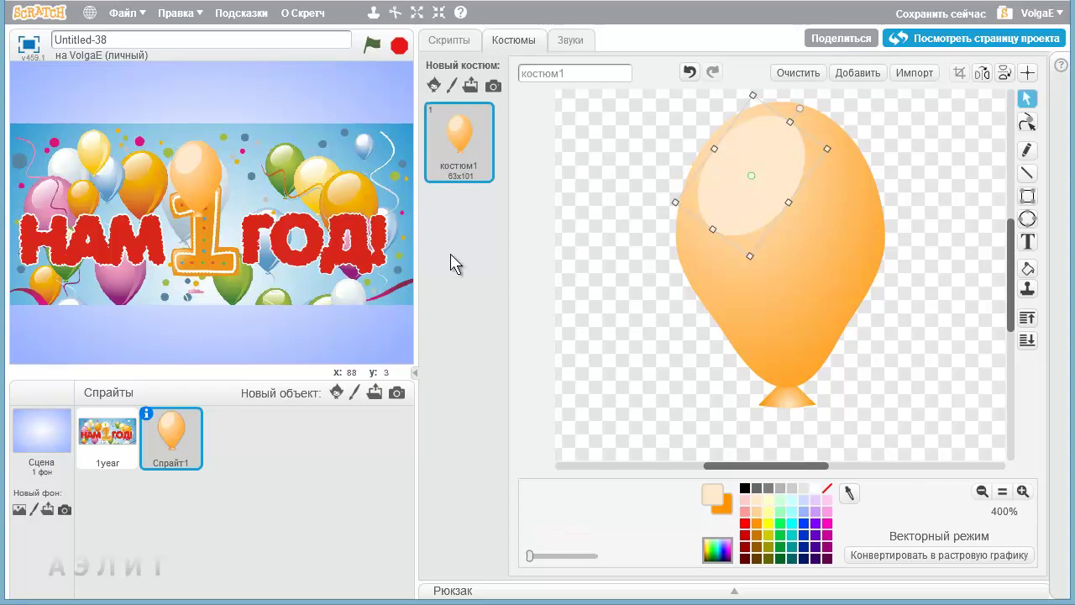
click(723, 510)
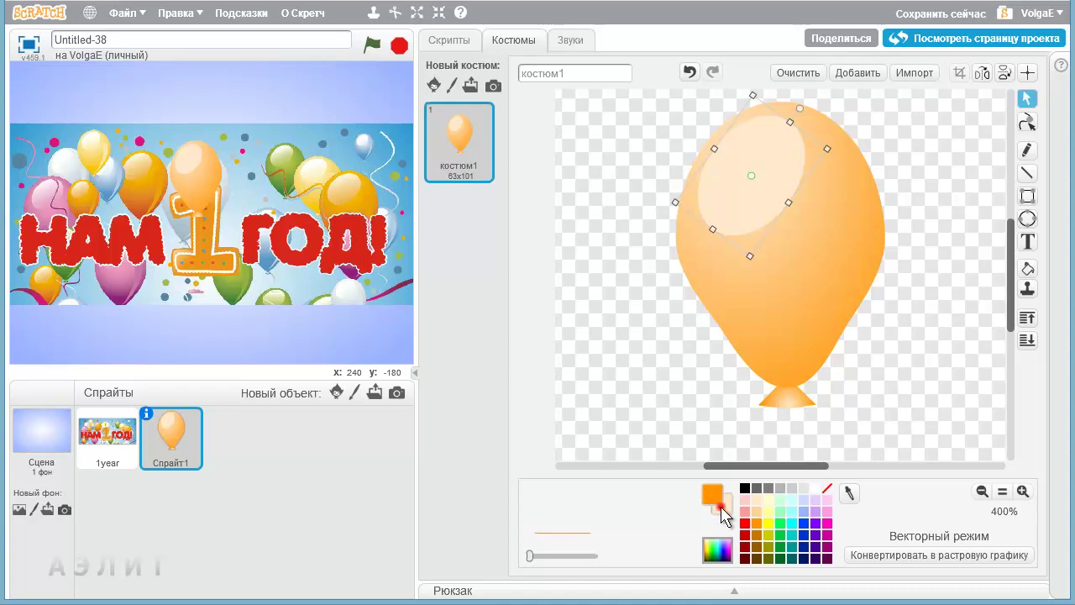
click(1027, 268)
click(760, 311)
click(748, 252)
click(732, 166)
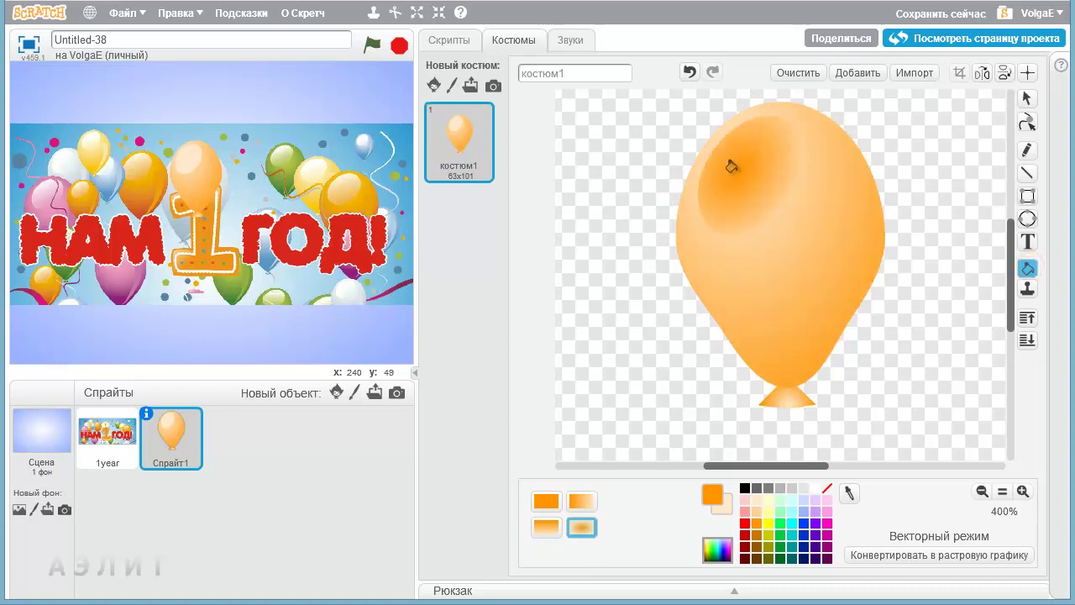
key(ctrl+z)
Try radial gradient fills with a pale peach centre on the highlight ellipse, changing the edge colour to light orange
click(722, 511)
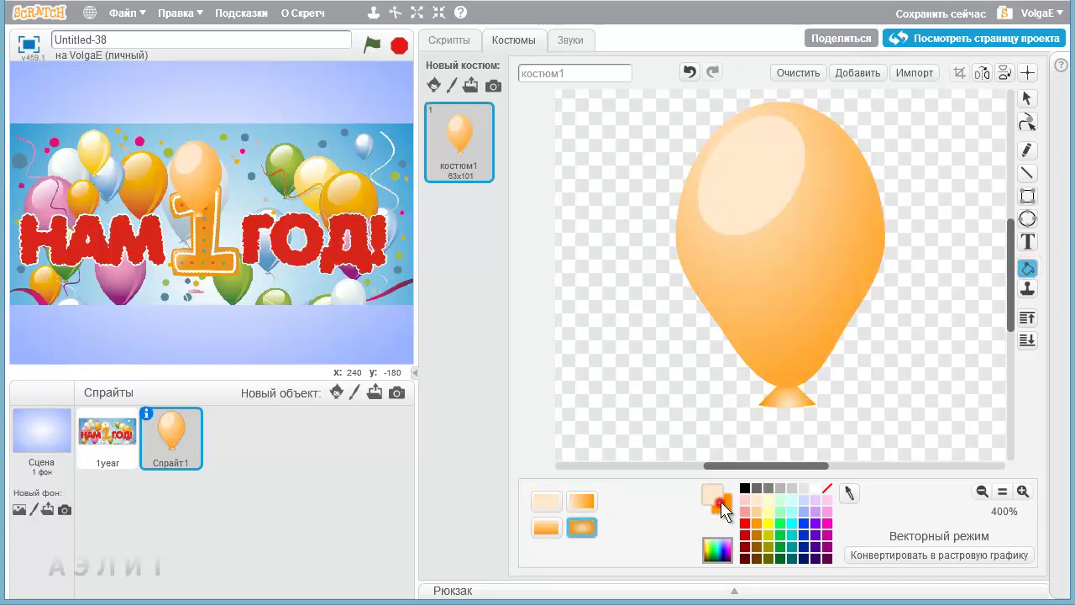
click(756, 158)
click(731, 163)
click(732, 224)
click(724, 508)
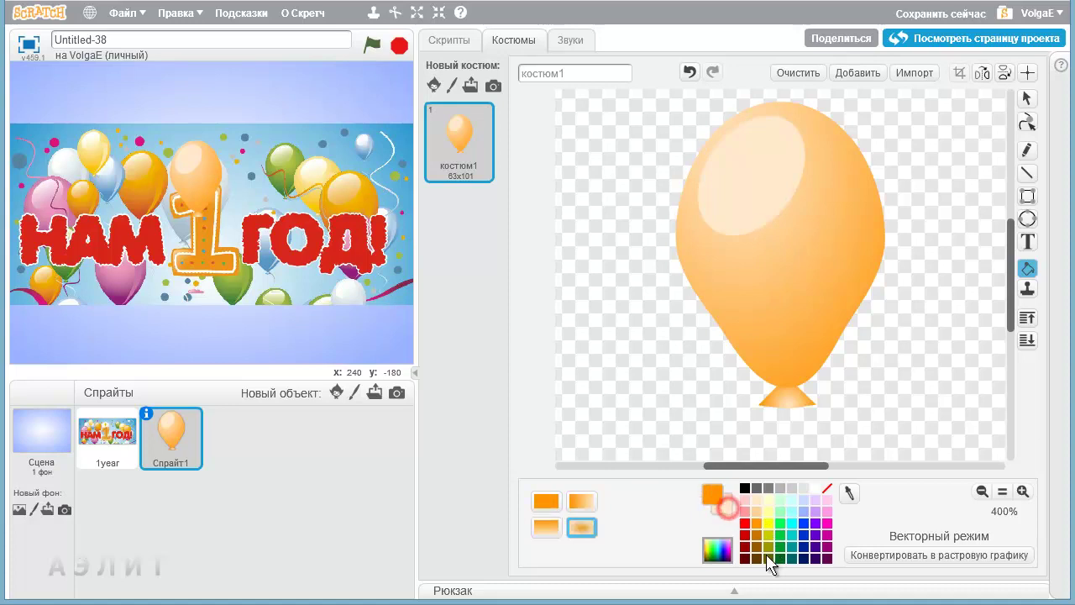
click(756, 510)
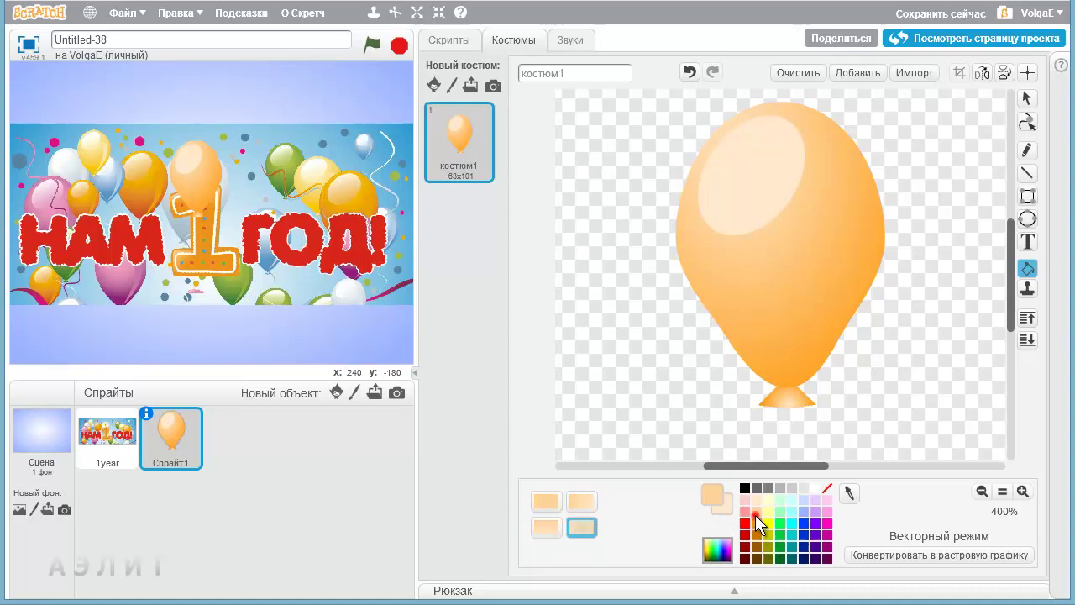
click(708, 493)
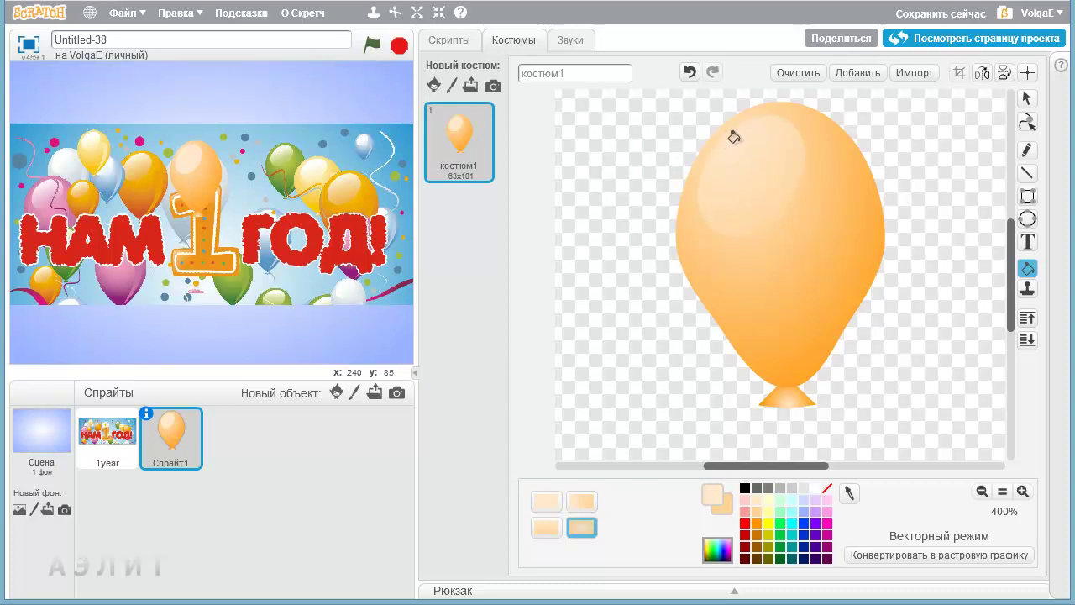
click(729, 187)
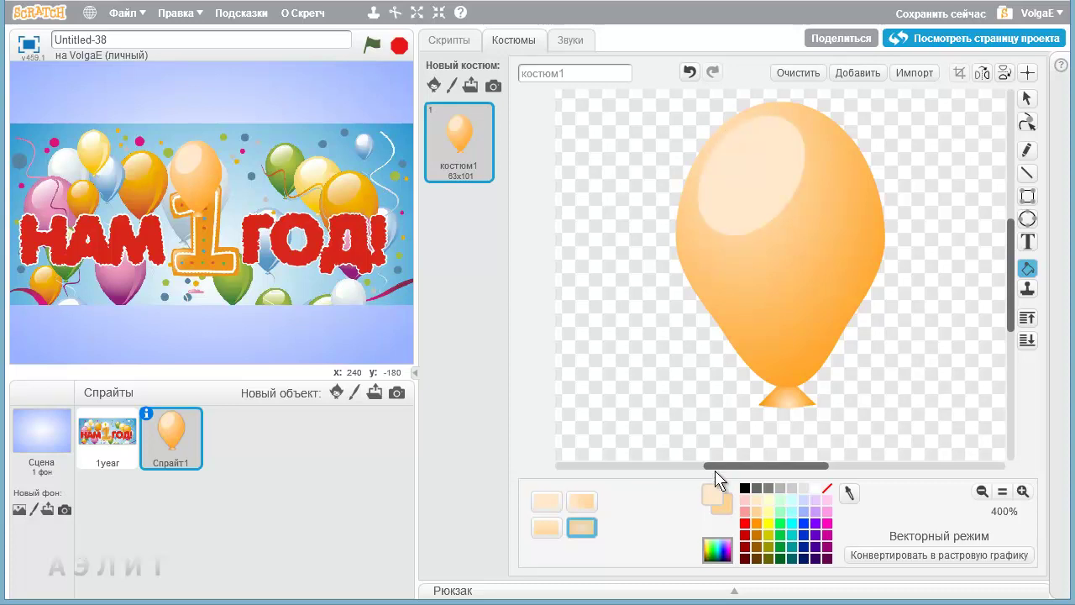
Try a custom beige gradient colour, and undo the highlight ellipse's last move and enlargement
click(726, 509)
click(715, 553)
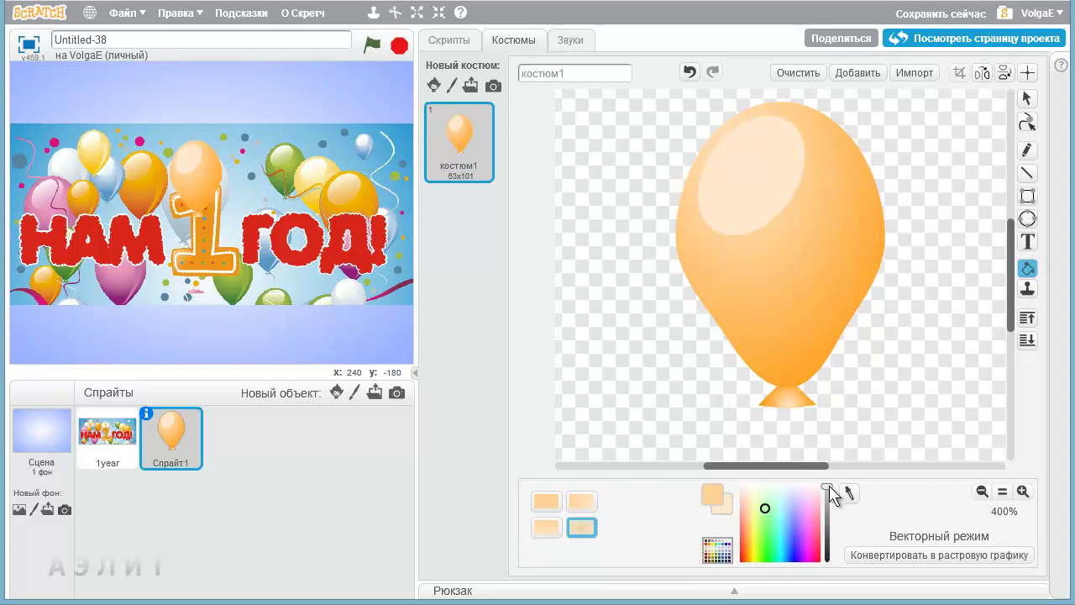
drag(829, 485, 830, 491)
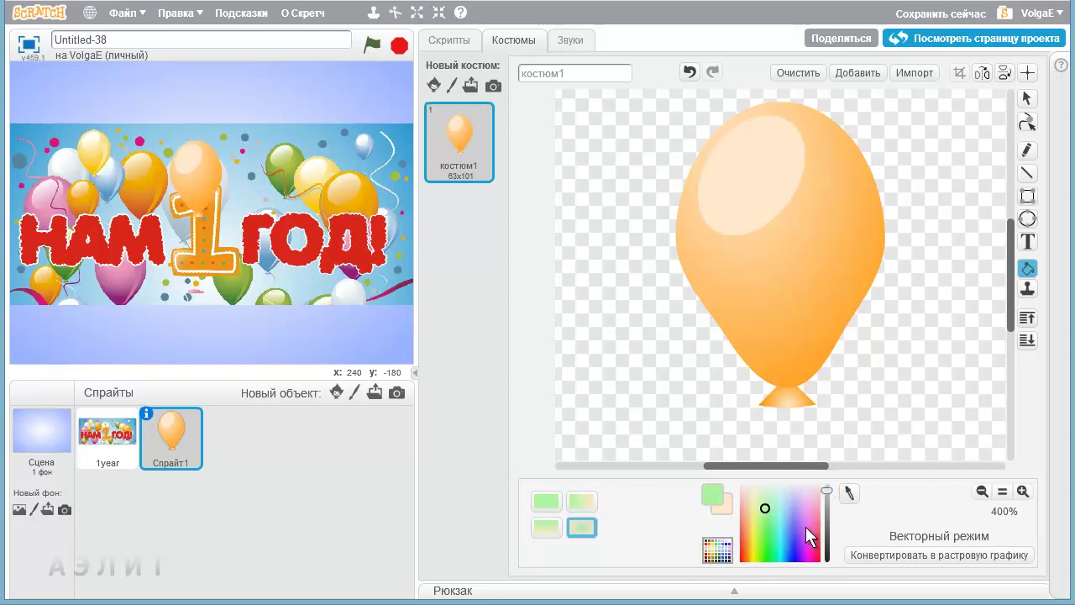
drag(763, 505, 750, 496)
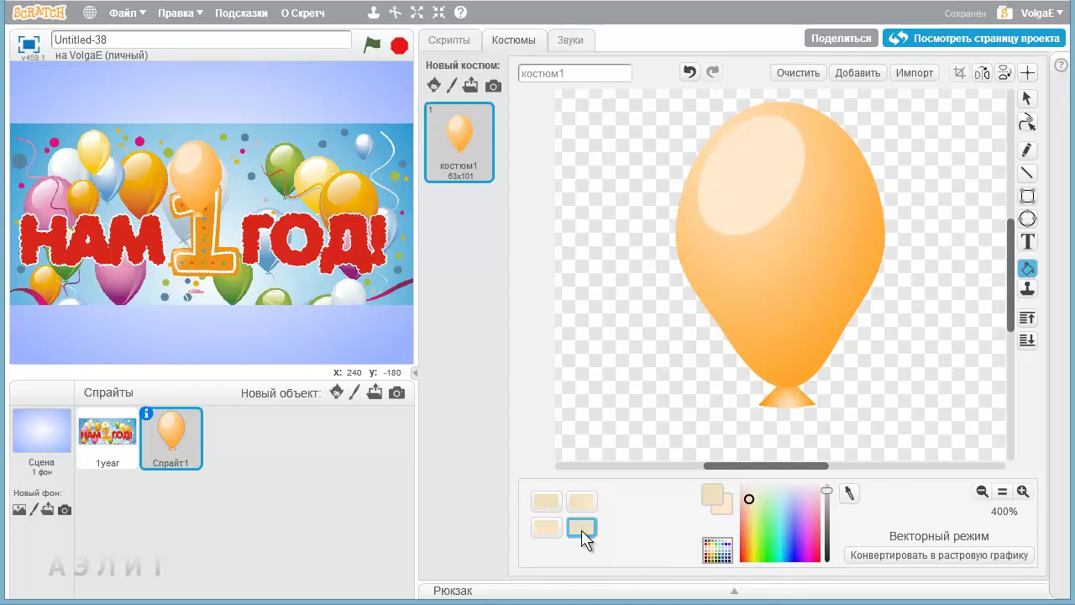
click(688, 72)
click(691, 72)
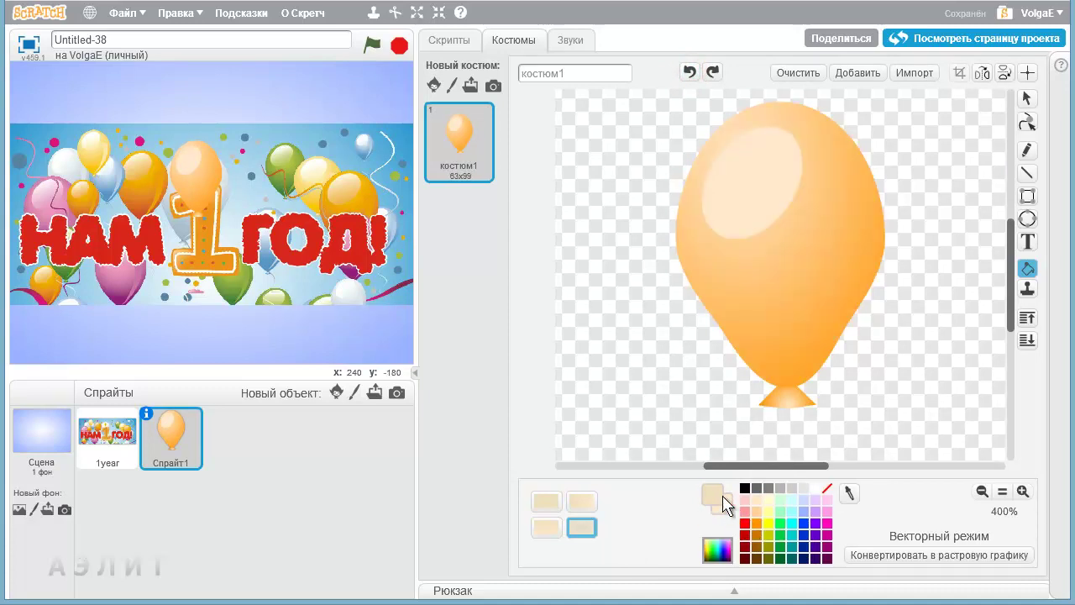
Fill the highlight ellipse with a radial gradient running from a pale peach centre to transparent edges, and deselect it
click(758, 510)
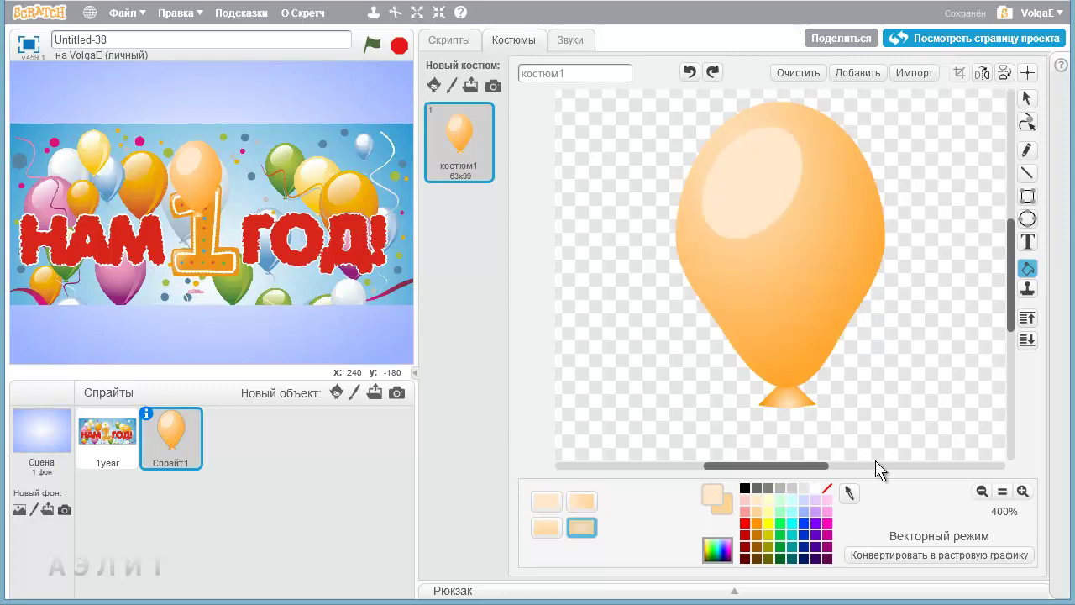
click(721, 510)
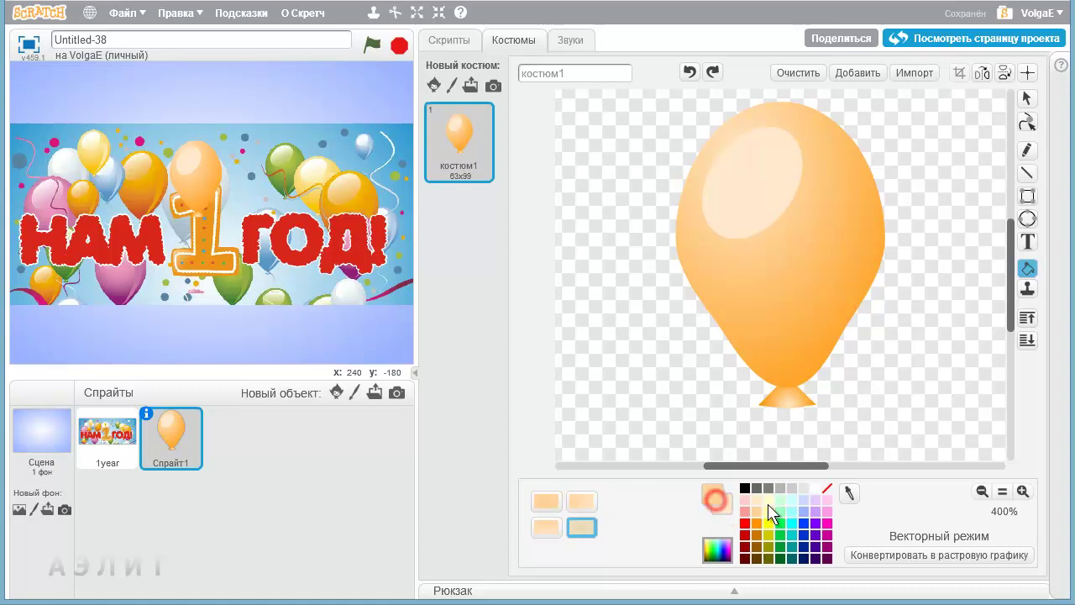
click(826, 489)
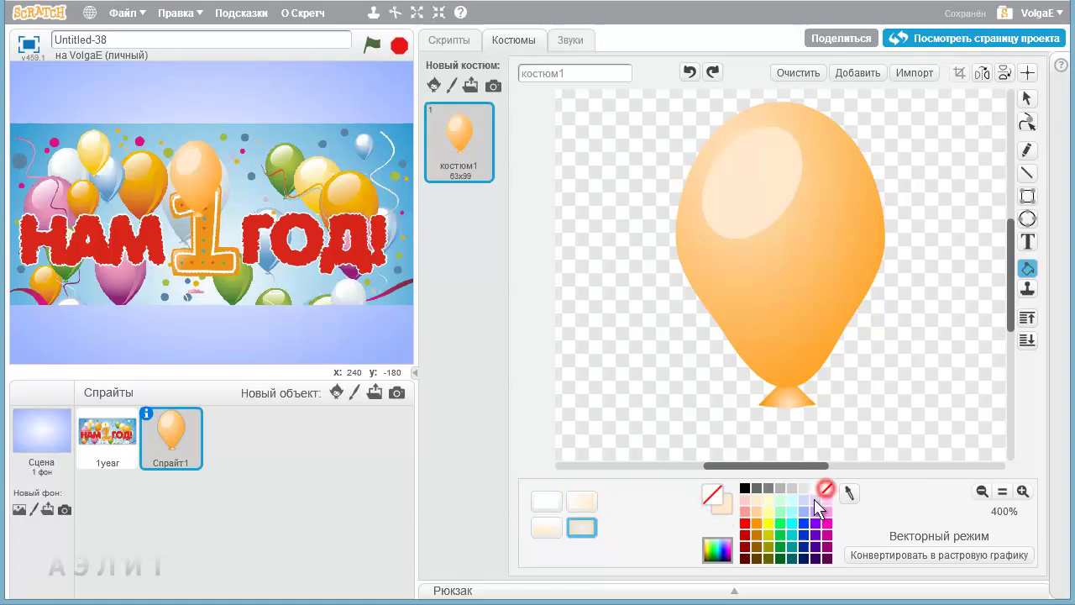
click(723, 507)
click(725, 174)
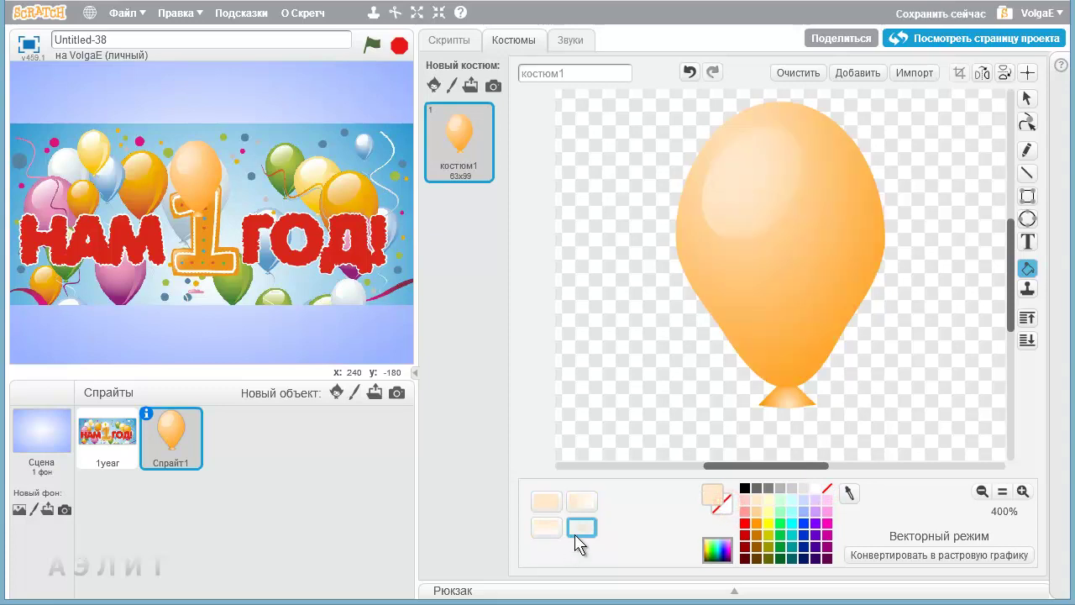
click(764, 198)
click(1027, 99)
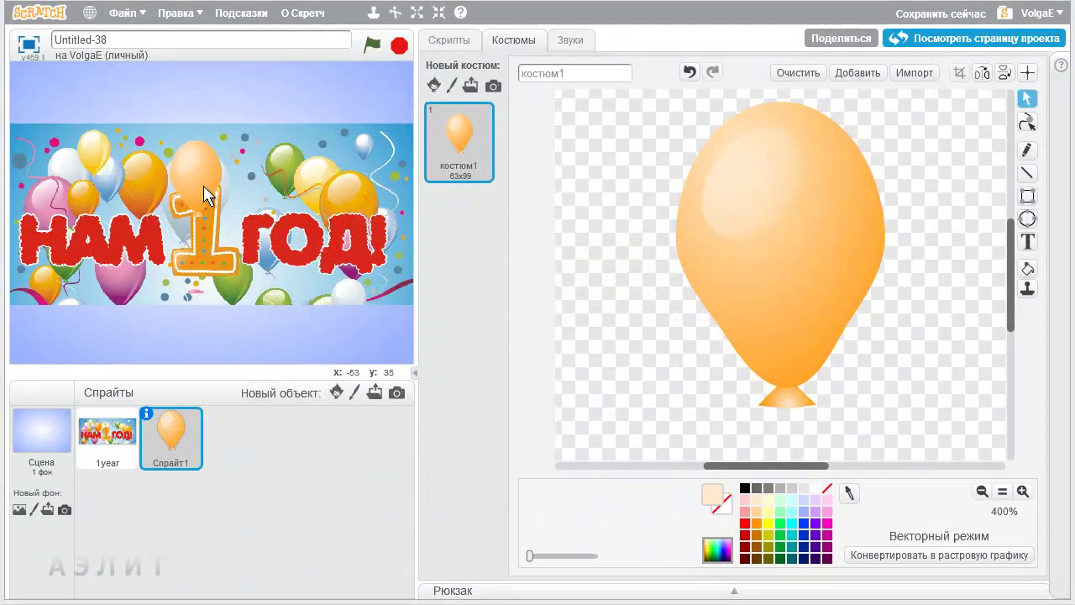
Draw a tall, narrow peach rectangle to the right of the balloon and reshape its corners into a slanted, tapering strip
click(1027, 196)
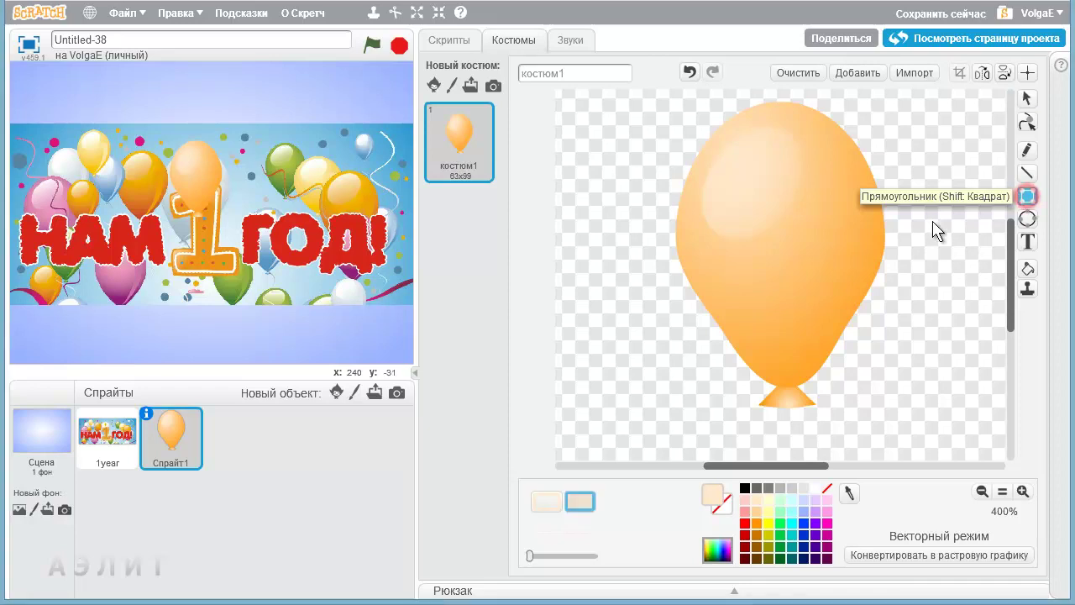
drag(912, 175, 953, 408)
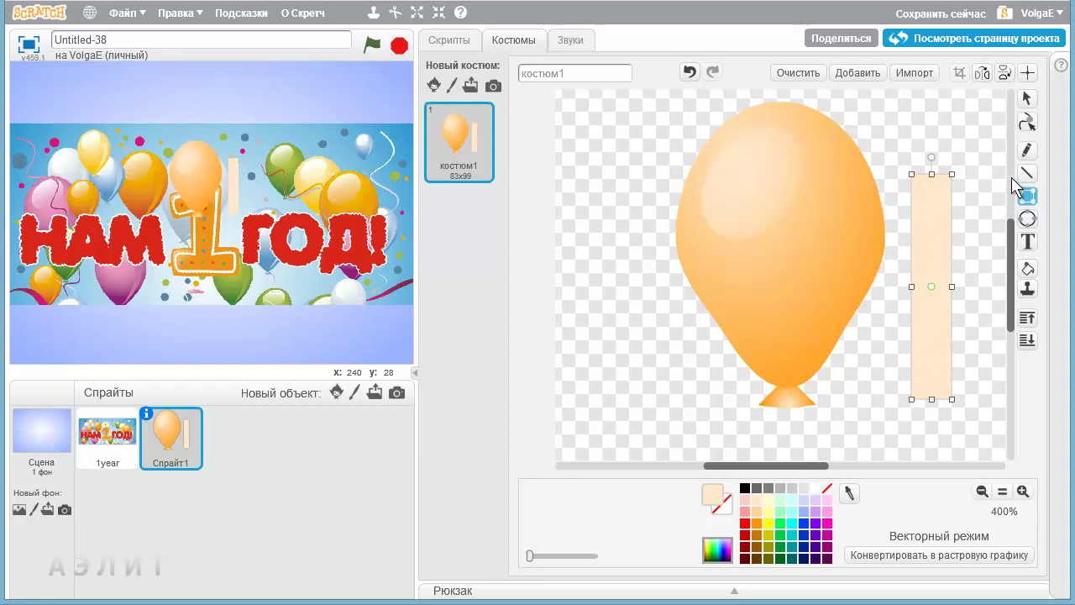
click(1026, 122)
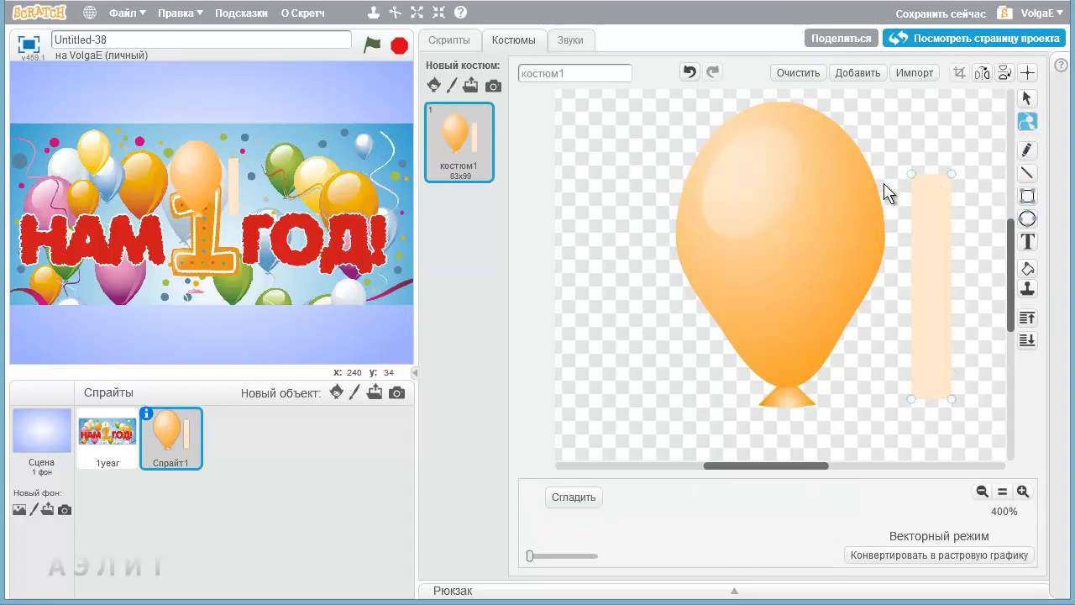
click(910, 175)
drag(917, 164, 916, 155)
drag(911, 398, 873, 393)
drag(950, 400, 902, 398)
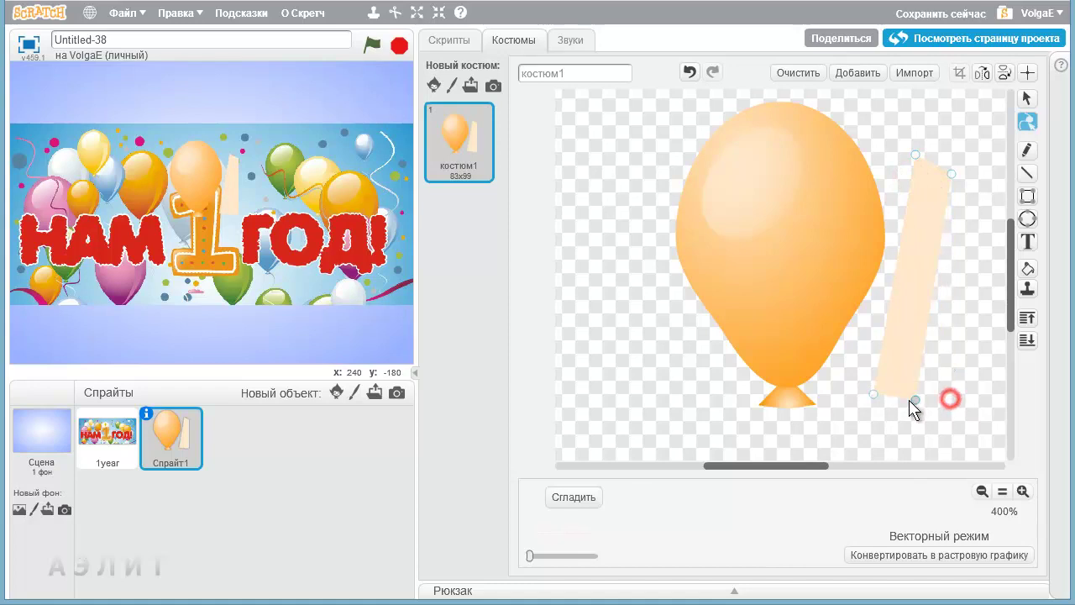
Bulge the slanted strip's right edge outward with two added points
click(931, 260)
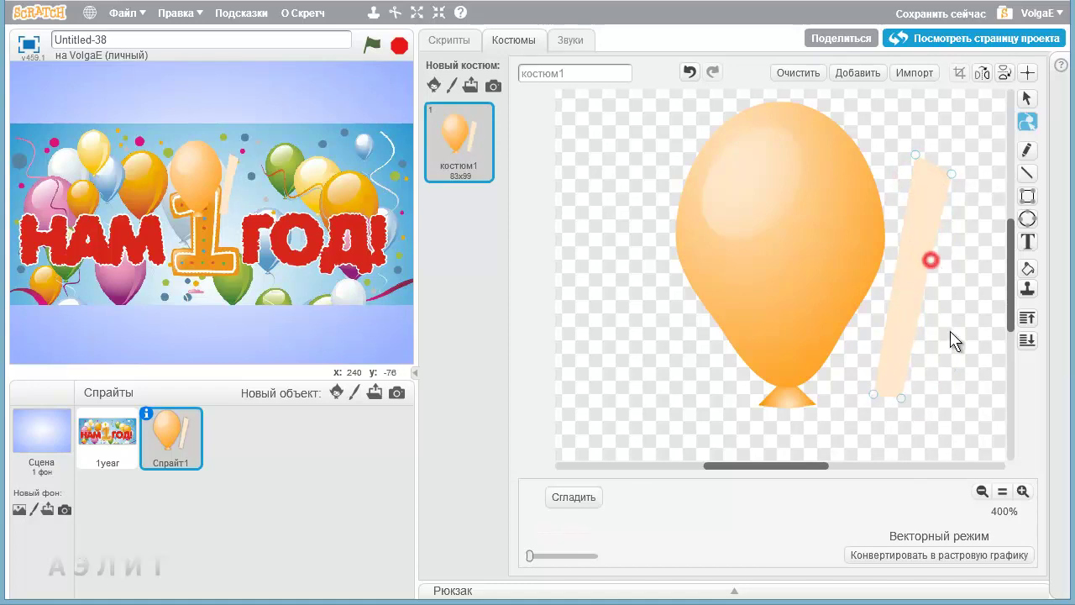
click(931, 258)
click(932, 249)
drag(931, 252, 951, 252)
drag(923, 321, 939, 335)
Try the strip as a second highlight on the balloon's right half and delete it
click(1027, 98)
drag(938, 260, 832, 237)
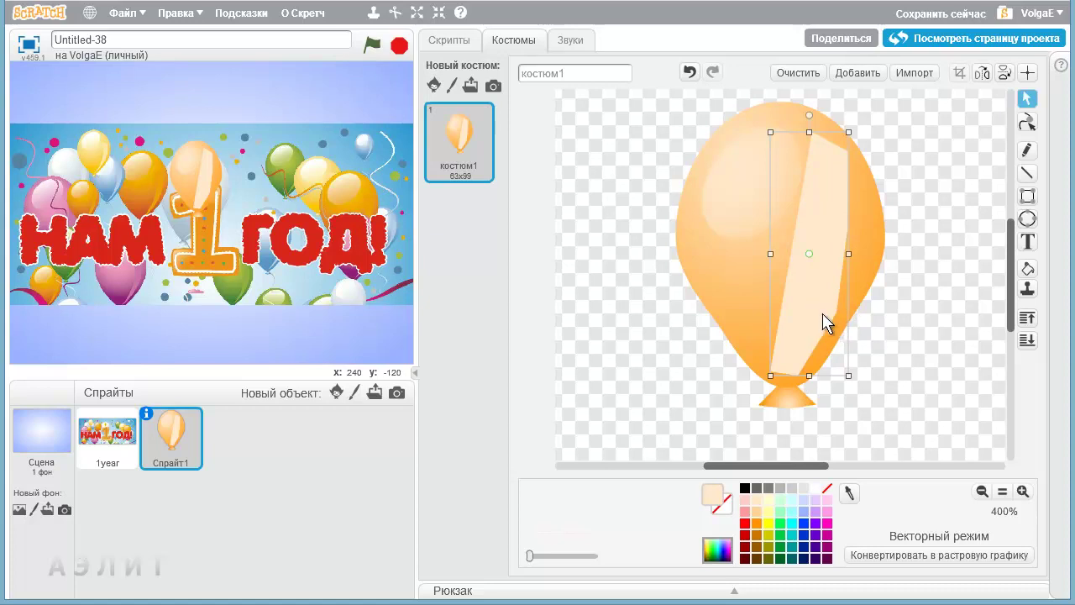
key(Delete)
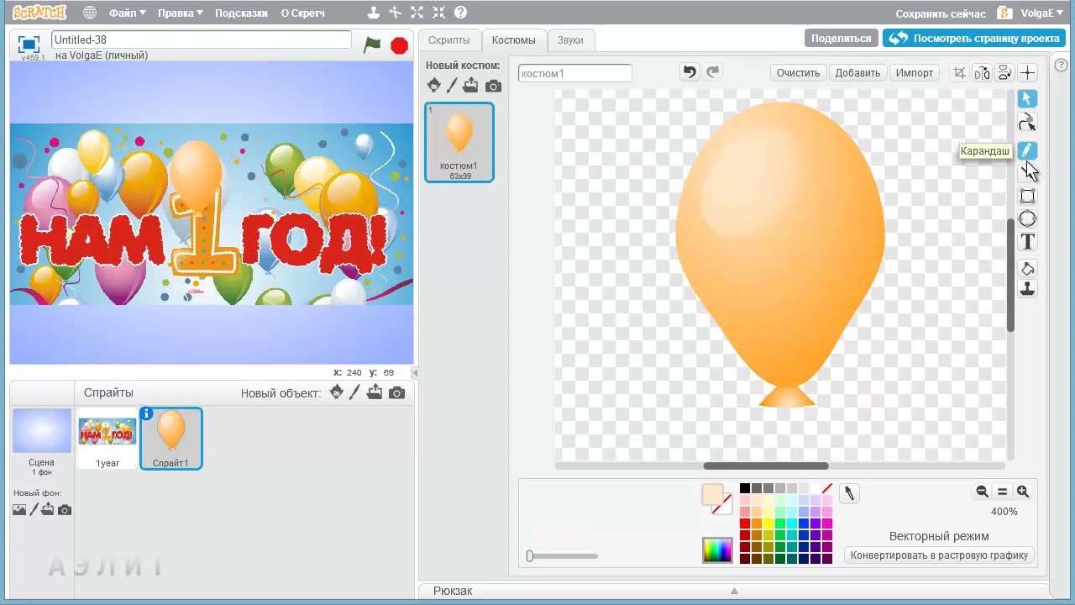
Draw a tall, narrow peach ellipse, move it onto the balloon's right half, tilt it to the right and shorten it slightly
click(1028, 220)
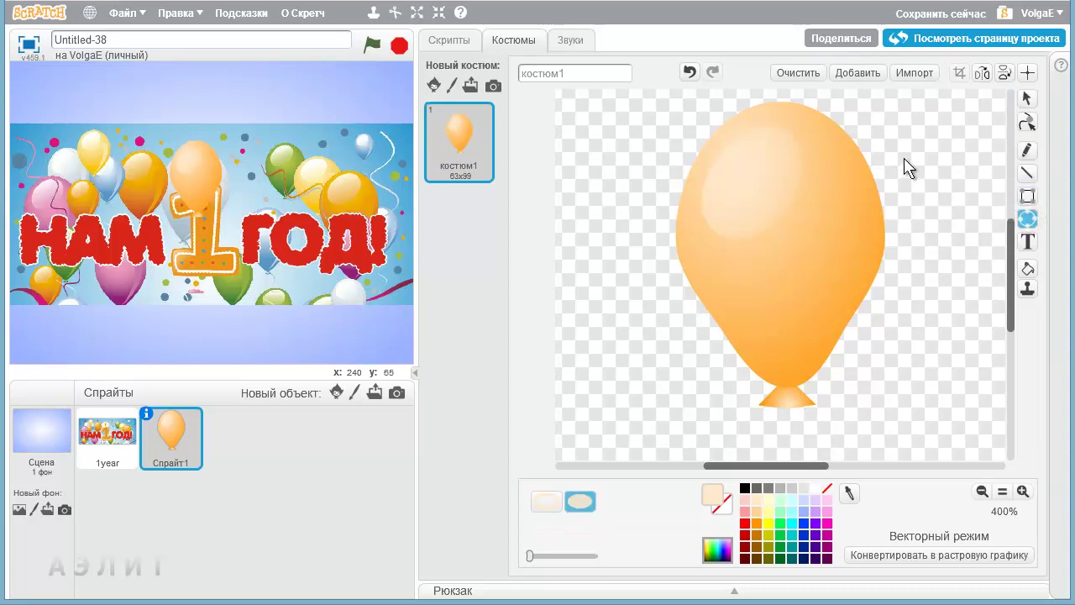
drag(907, 148, 941, 412)
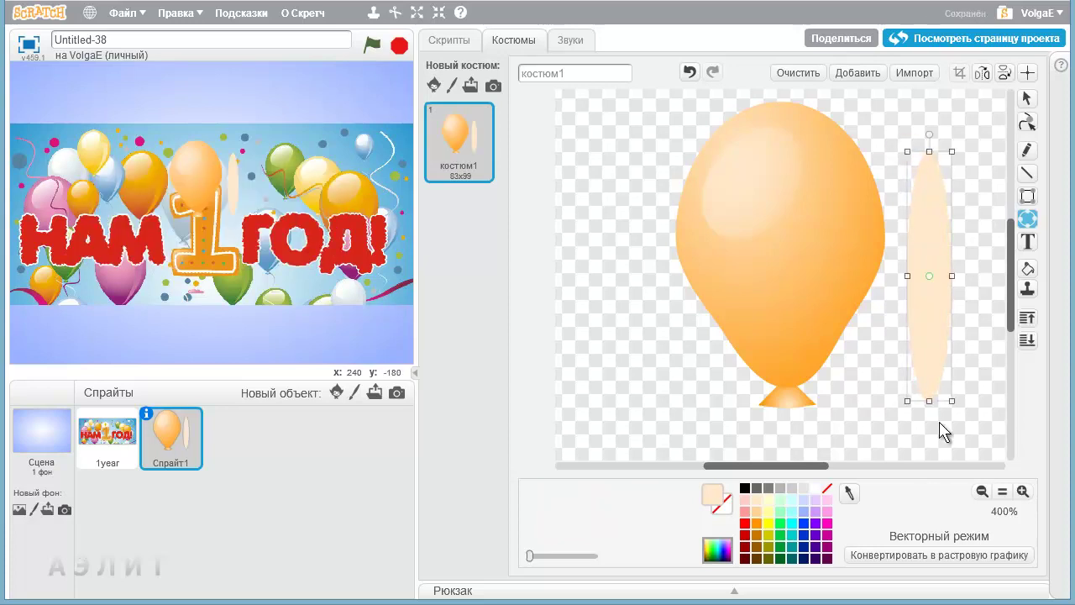
drag(933, 367, 821, 341)
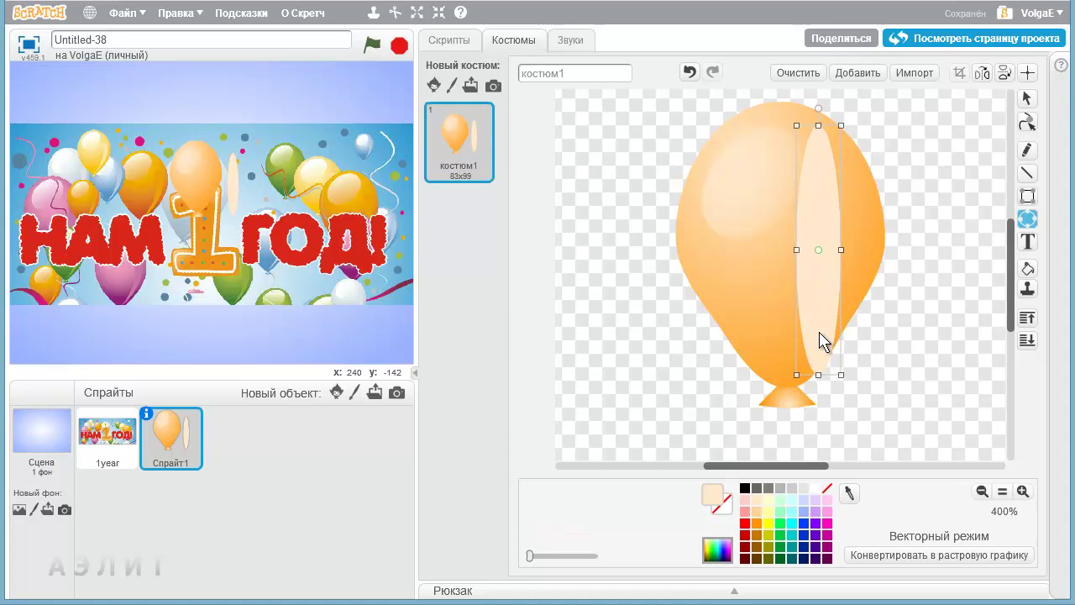
drag(818, 108, 858, 113)
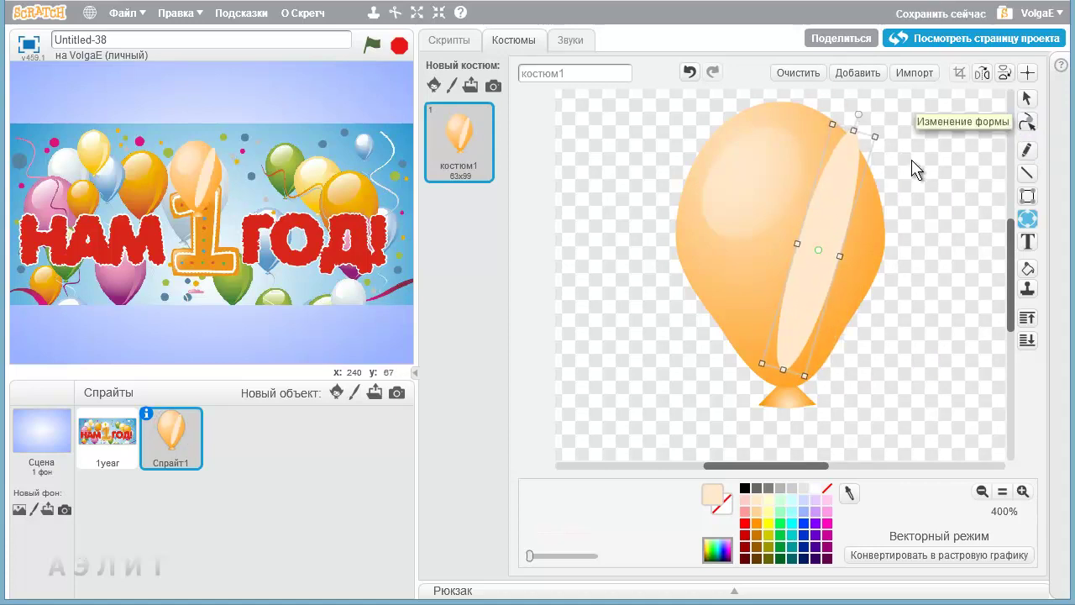
drag(855, 128, 845, 161)
click(821, 235)
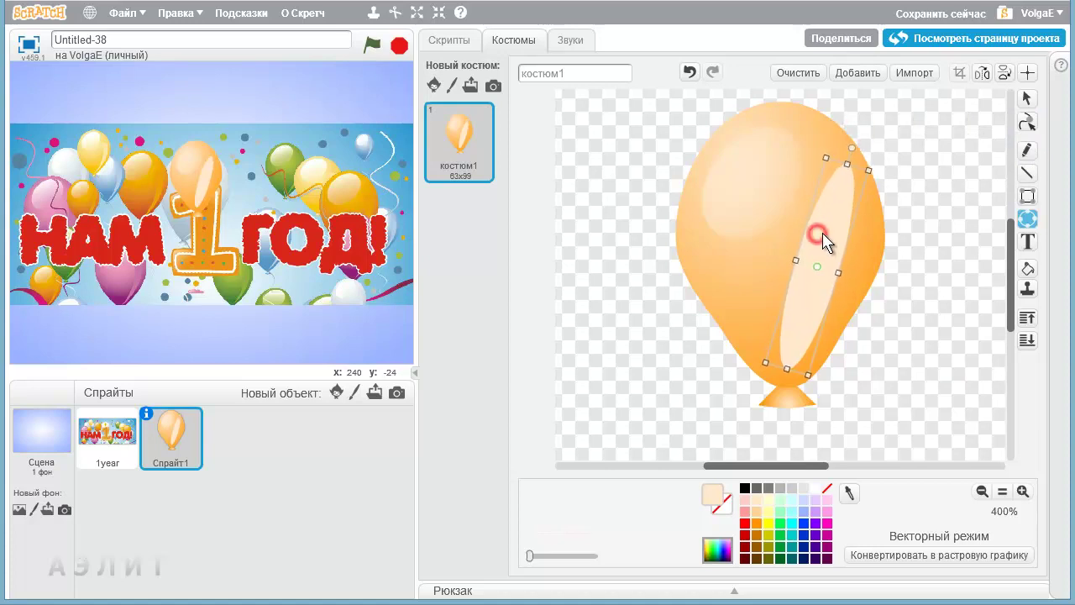
Reshape the tilted ellipse by bulging its right edge outward toward the balloon's edge
click(1026, 122)
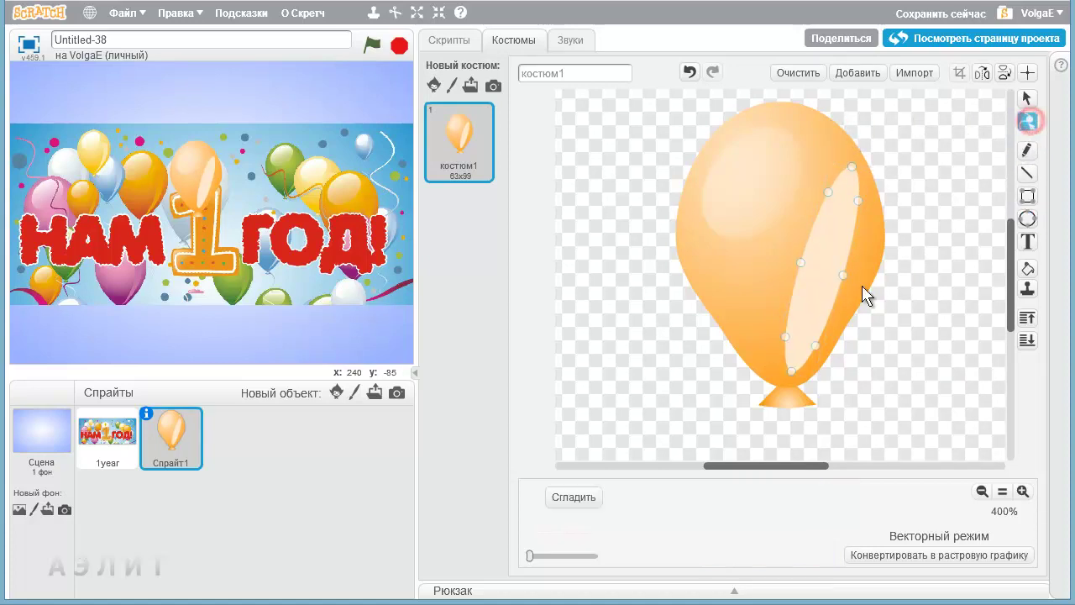
drag(842, 275, 852, 278)
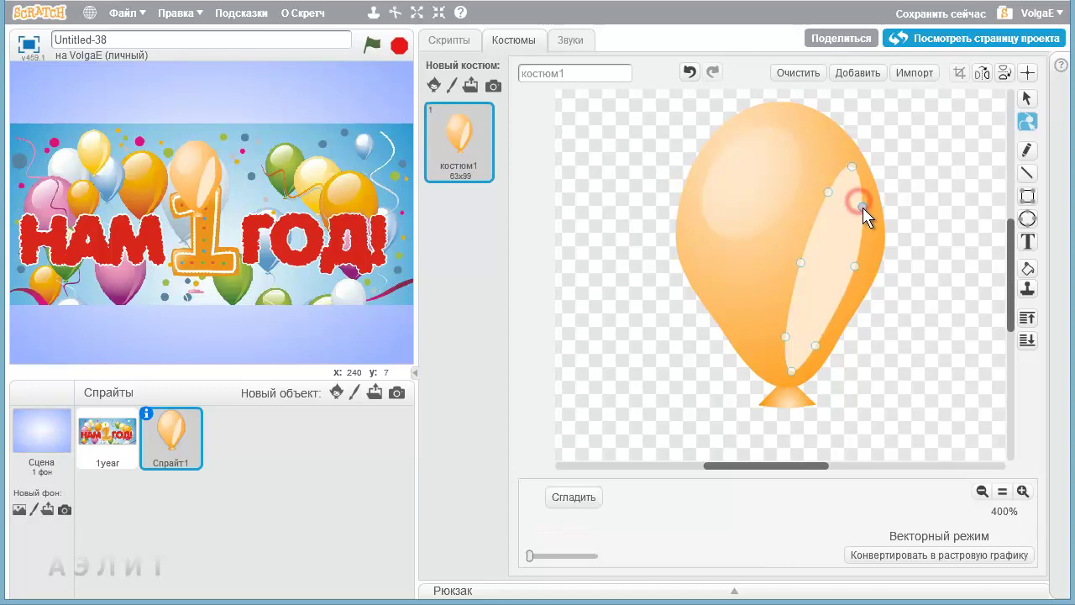
drag(863, 213, 866, 221)
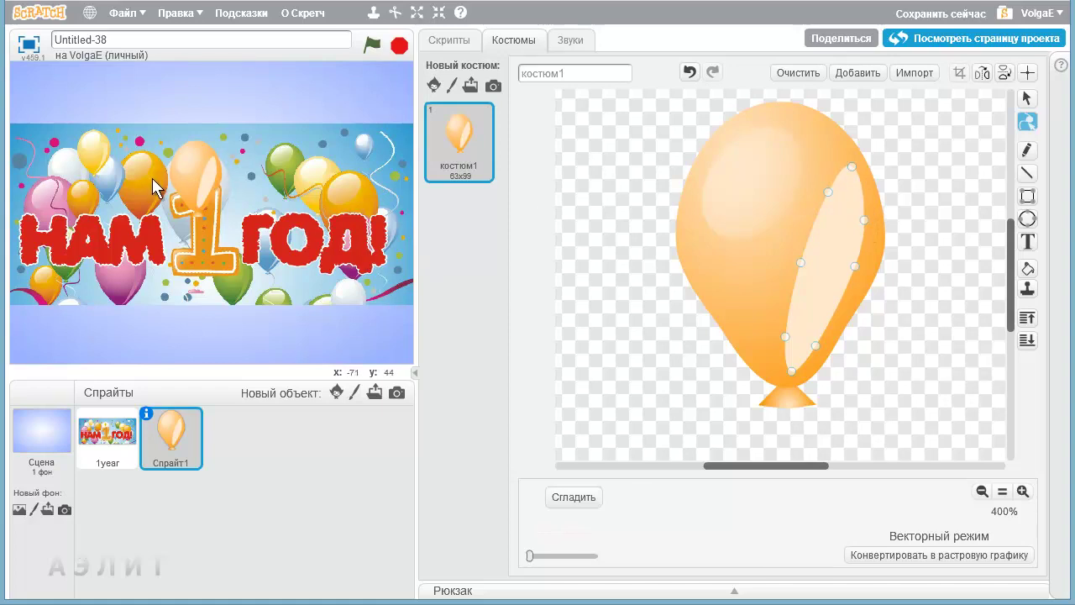
Lower the tilted ellipse's upper tip and add a point there to form a flat, slightly rounded upper end
click(852, 168)
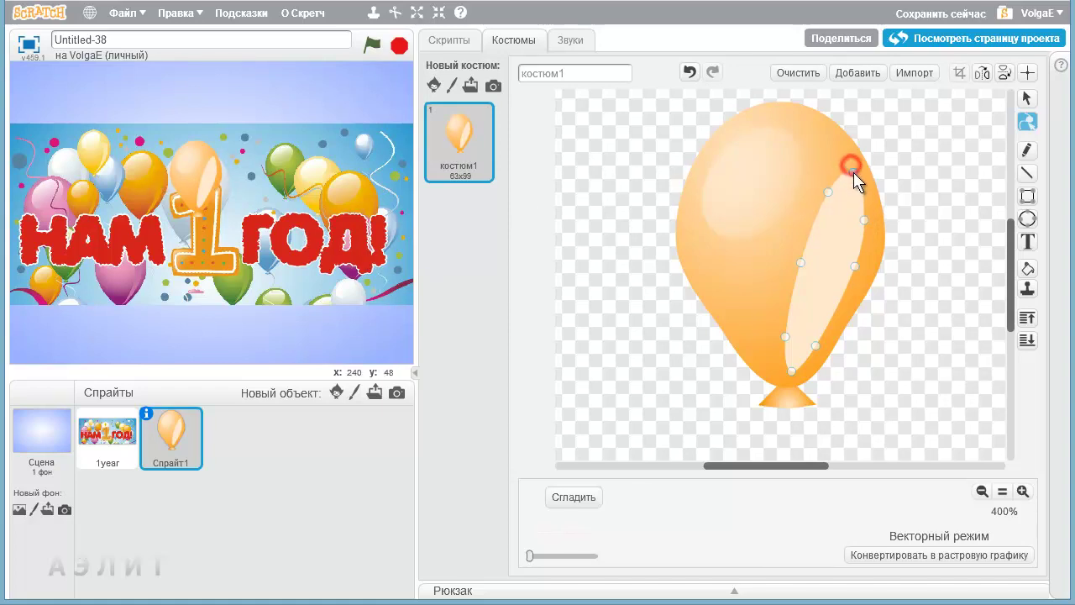
click(846, 186)
click(845, 191)
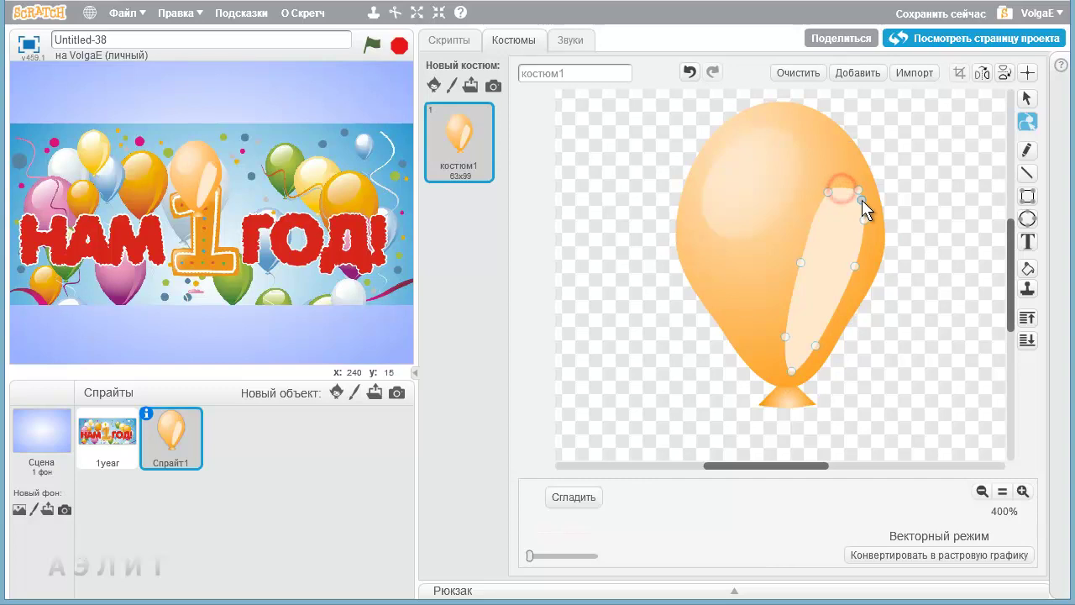
click(857, 191)
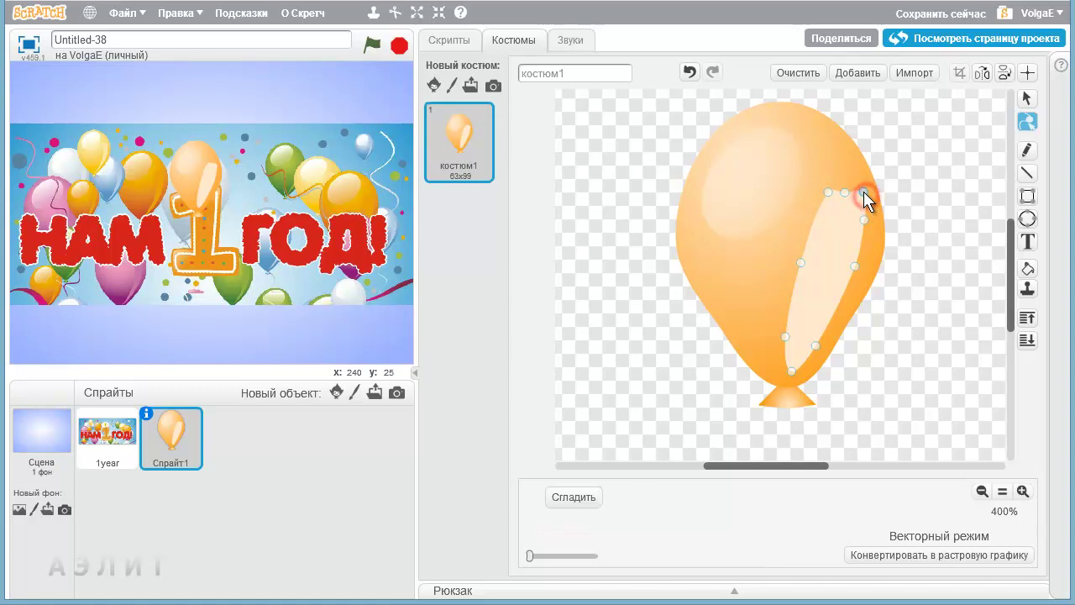
drag(846, 193, 845, 187)
Pull the points along the highlight shape's left edge inward to make a slimmer strip tapering toward the balloon's knot
drag(802, 261, 811, 258)
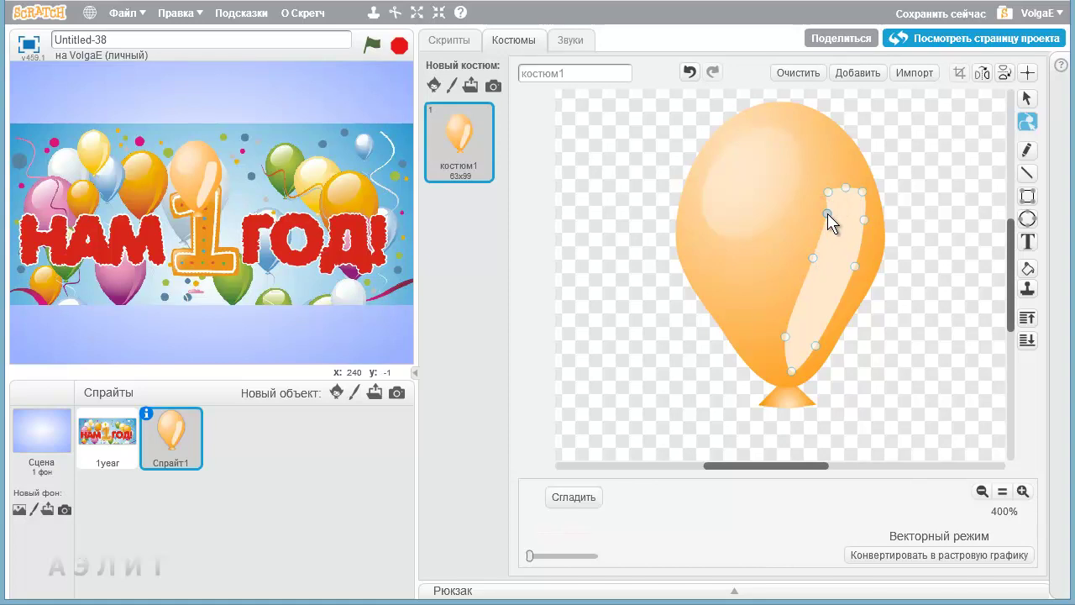
drag(828, 192, 833, 192)
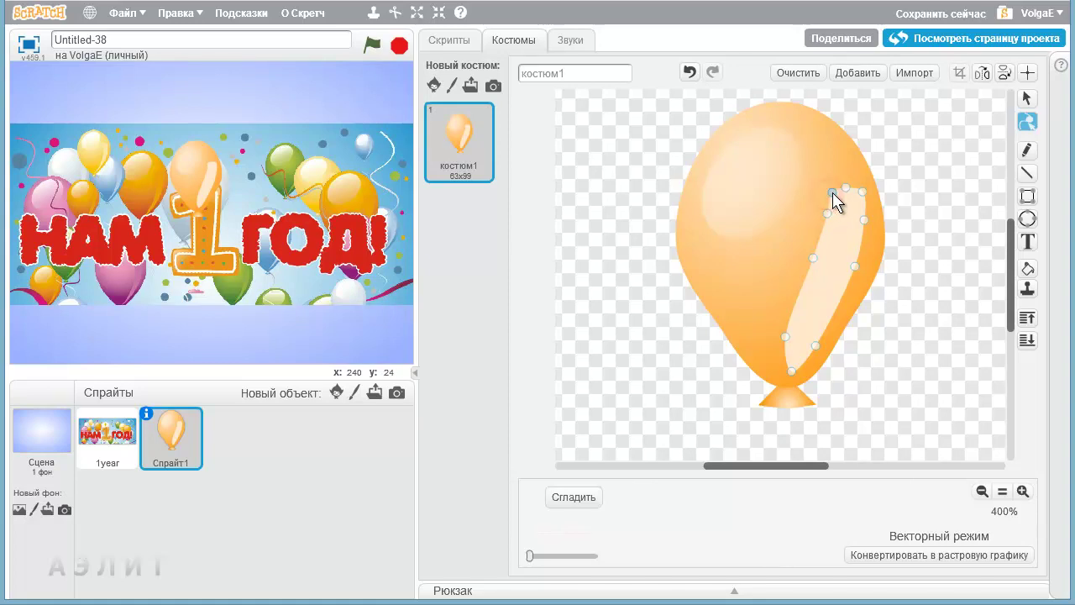
click(815, 258)
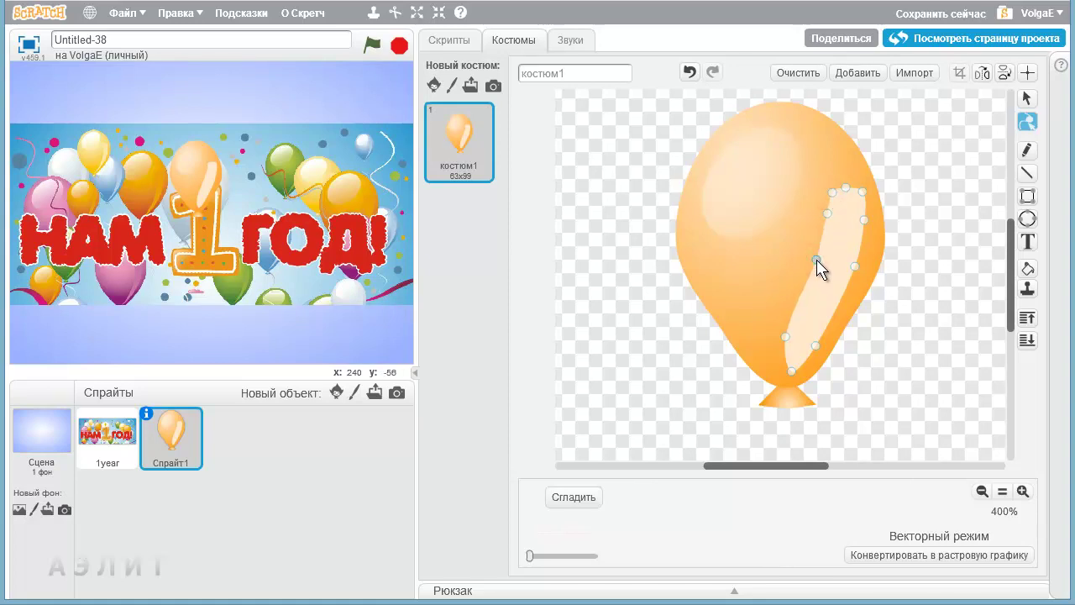
drag(784, 337, 798, 337)
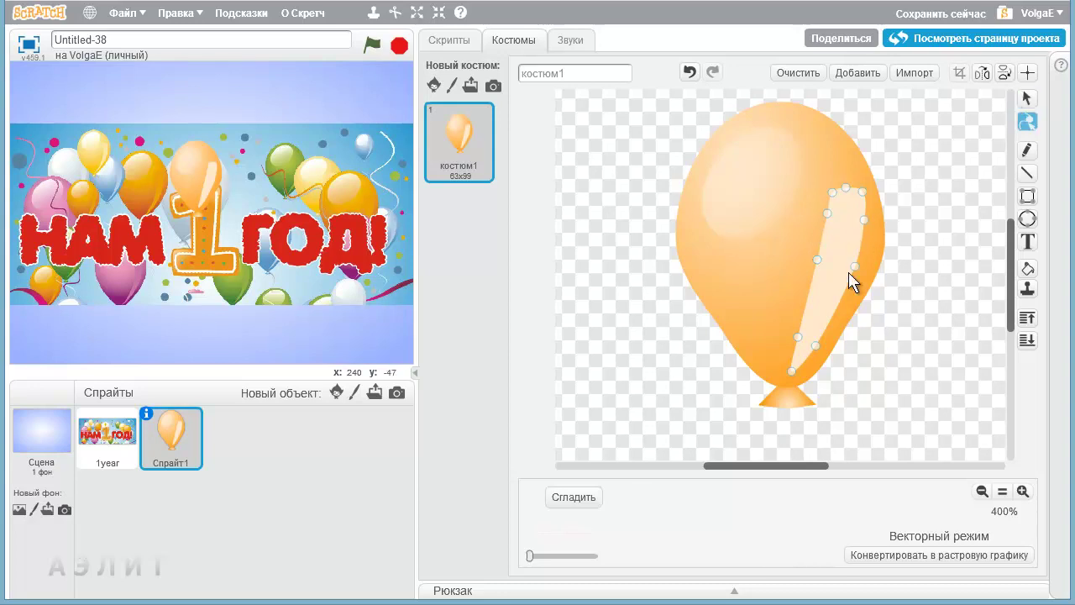
drag(854, 269, 854, 271)
Narrow the whole highlight strip from its left side
click(1026, 98)
click(838, 269)
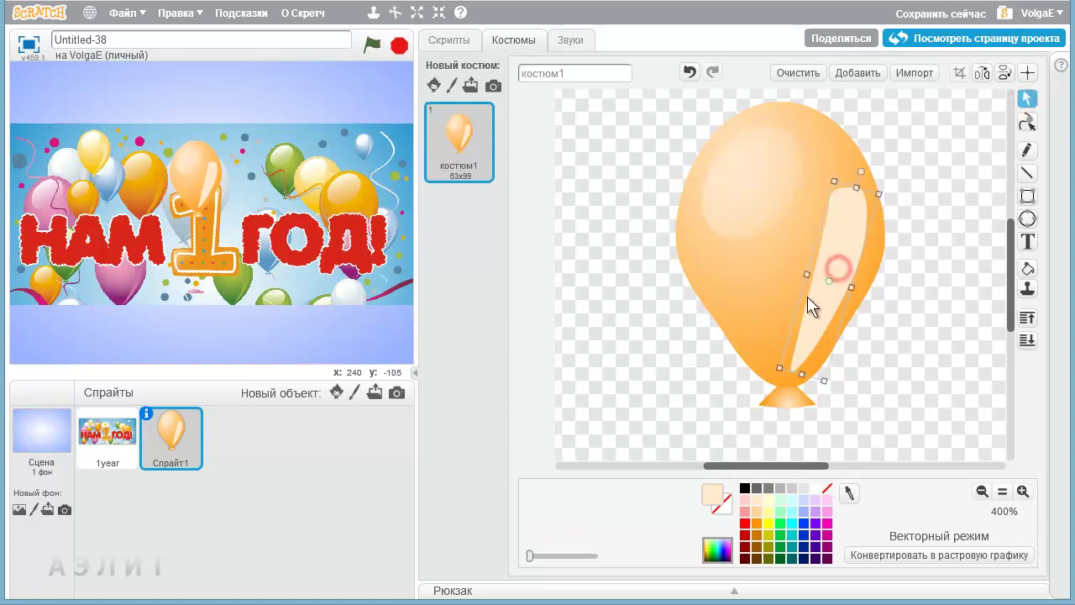
drag(807, 274, 820, 279)
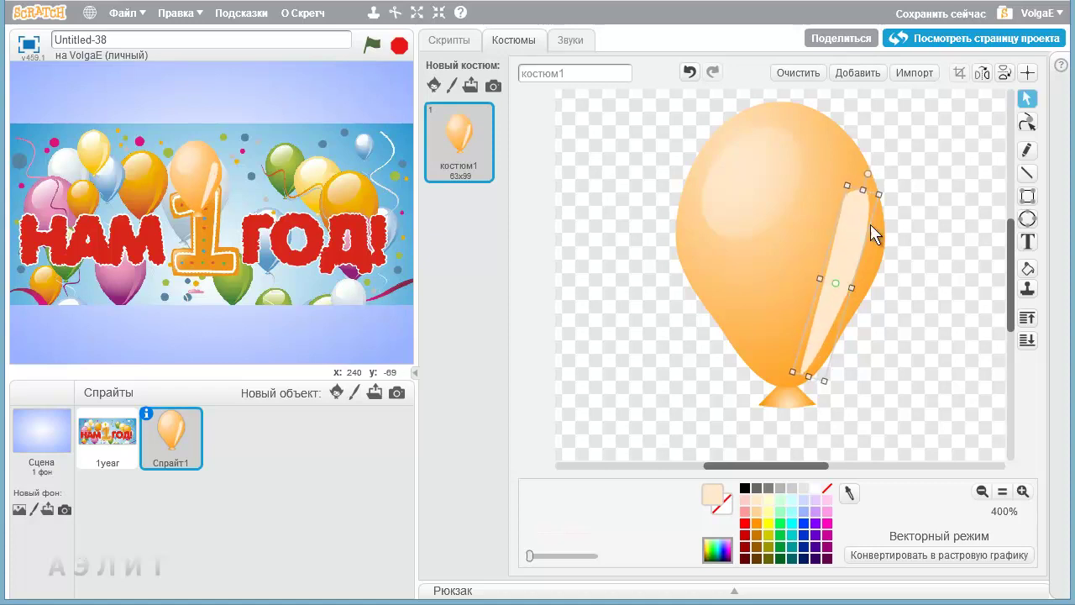
Bend the strip's right edge to follow the balloon's outline and adjust the upper left-edge points to match
click(1027, 122)
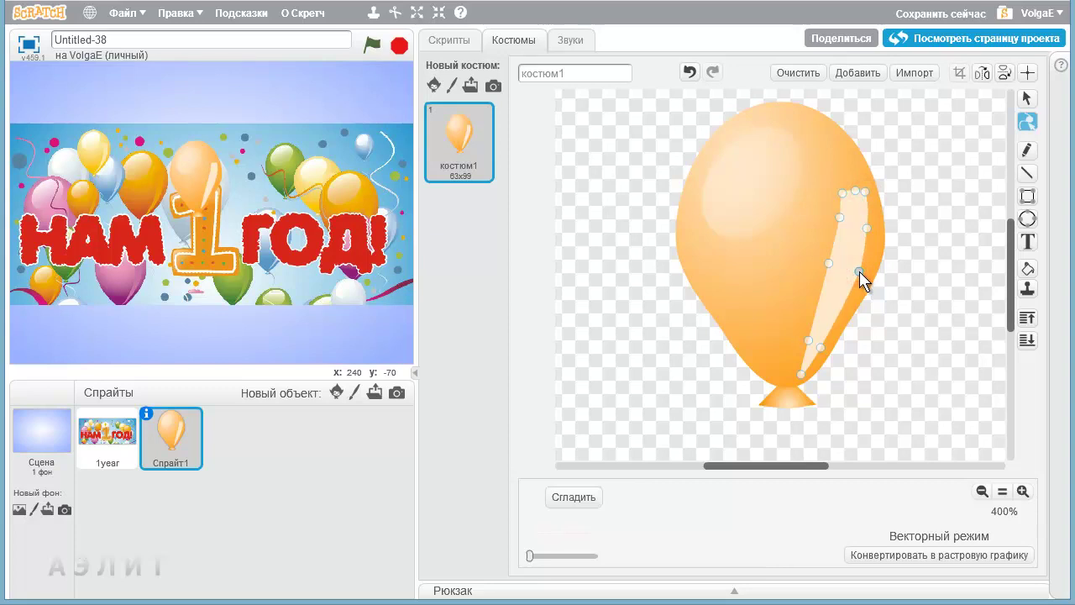
drag(857, 273, 853, 278)
drag(860, 252, 864, 242)
drag(858, 258, 864, 258)
drag(833, 263, 833, 264)
click(840, 219)
drag(840, 219, 840, 231)
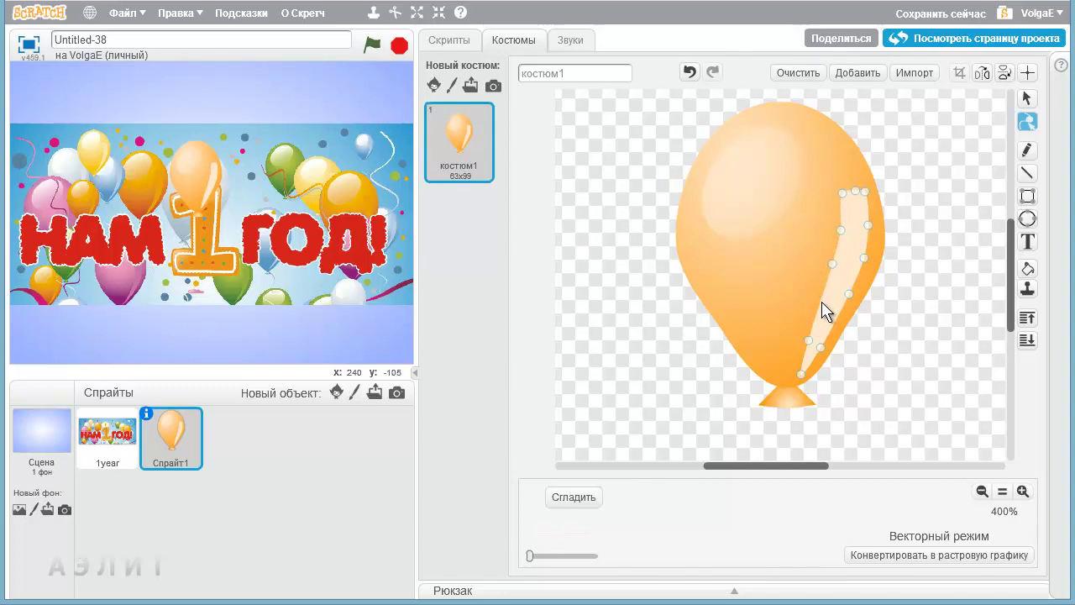
Add a point on the strip's lower left edge and refine the left edge and lower tip into a smooth curve
click(822, 306)
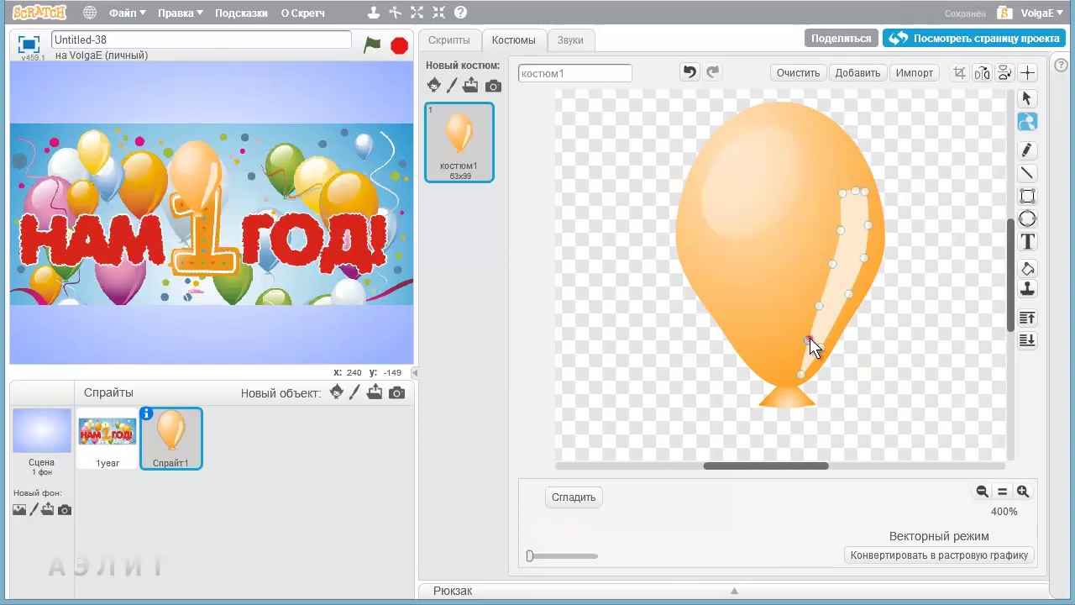
click(814, 334)
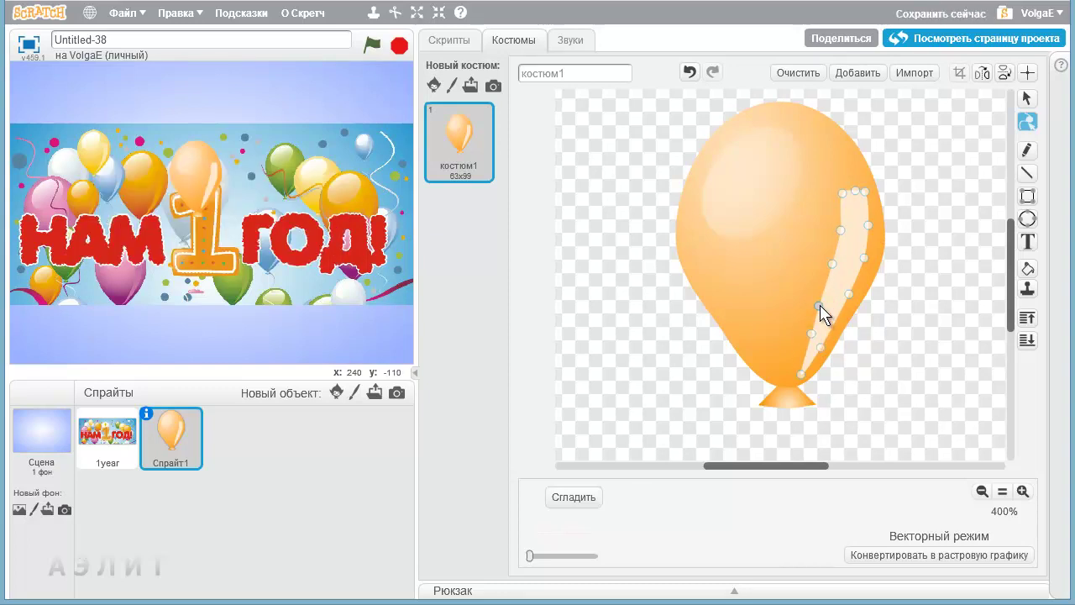
drag(821, 305, 844, 224)
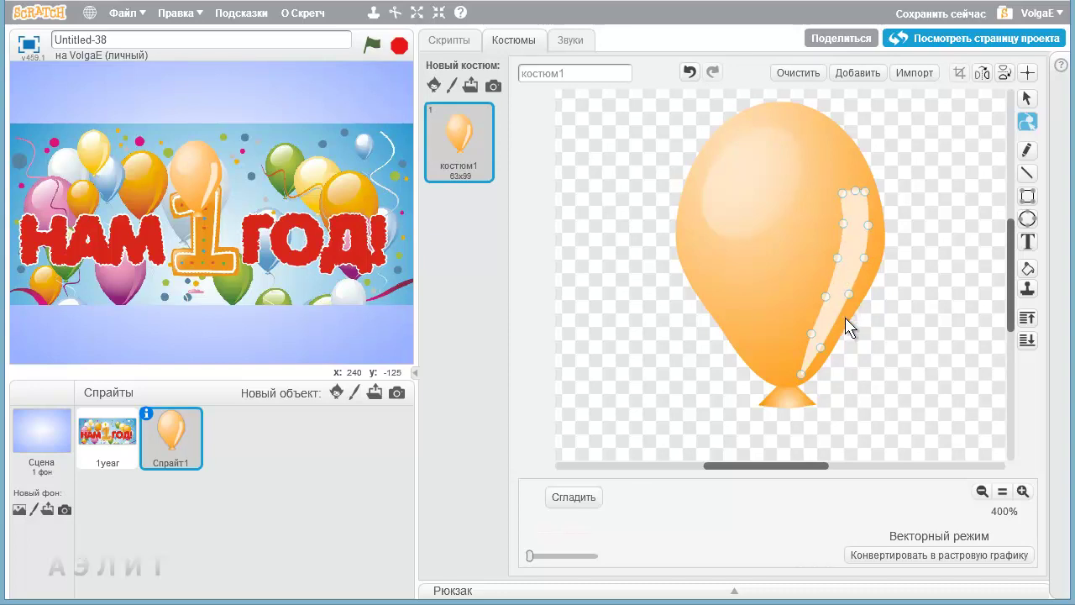
drag(825, 339, 812, 335)
drag(802, 375, 798, 373)
click(1028, 104)
Try filling the right-hand highlight strip with a radial gradient from pale peach to transparent
click(1027, 268)
click(827, 286)
click(841, 250)
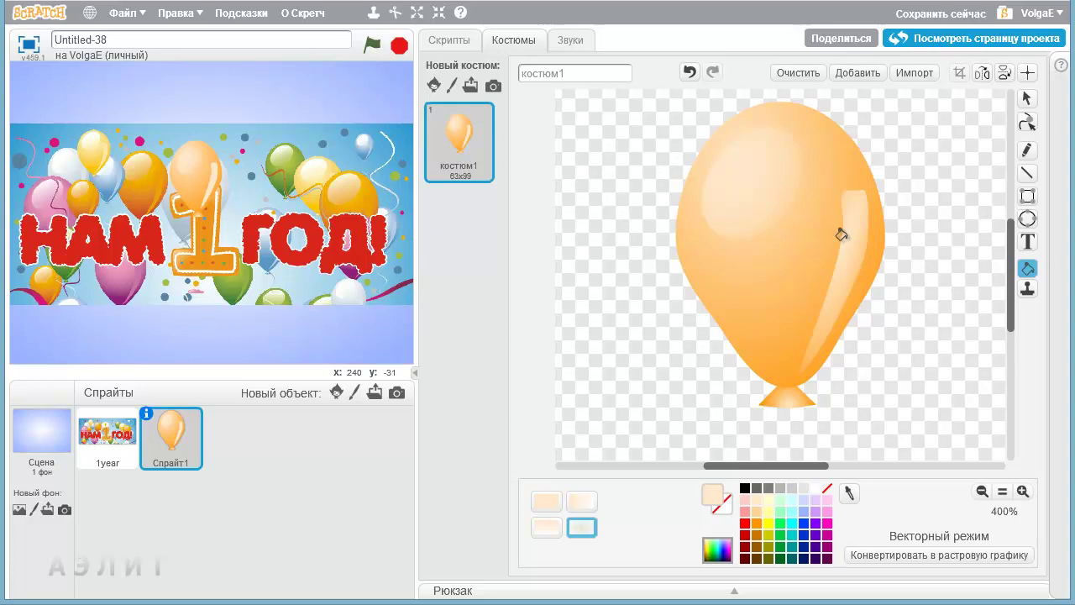
click(835, 249)
Fill the right-hand highlight strip with a radial gradient combining pale peach and orange
click(721, 509)
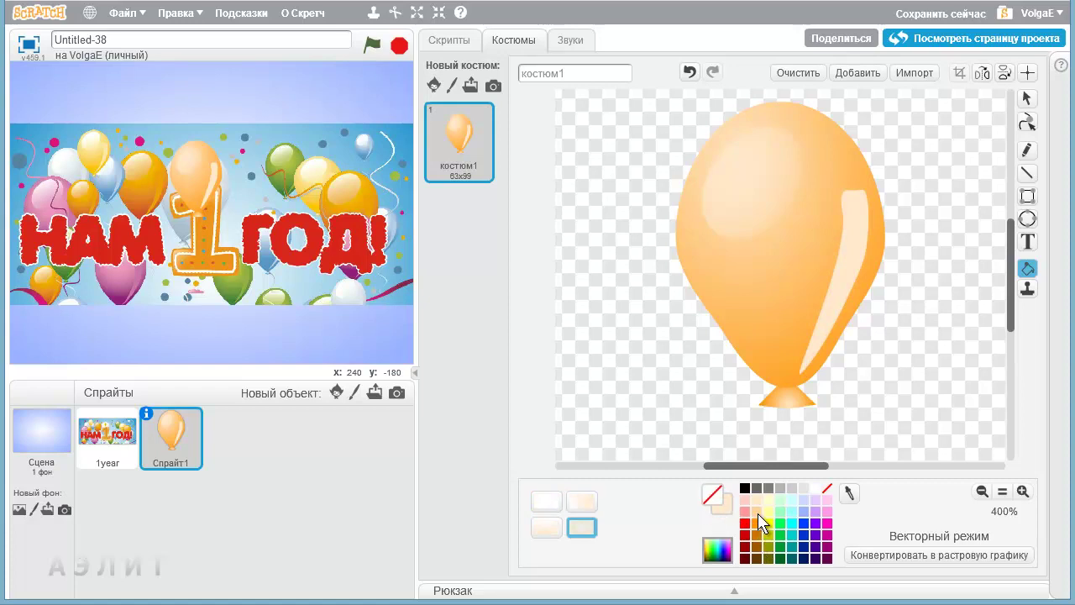
click(757, 511)
click(720, 511)
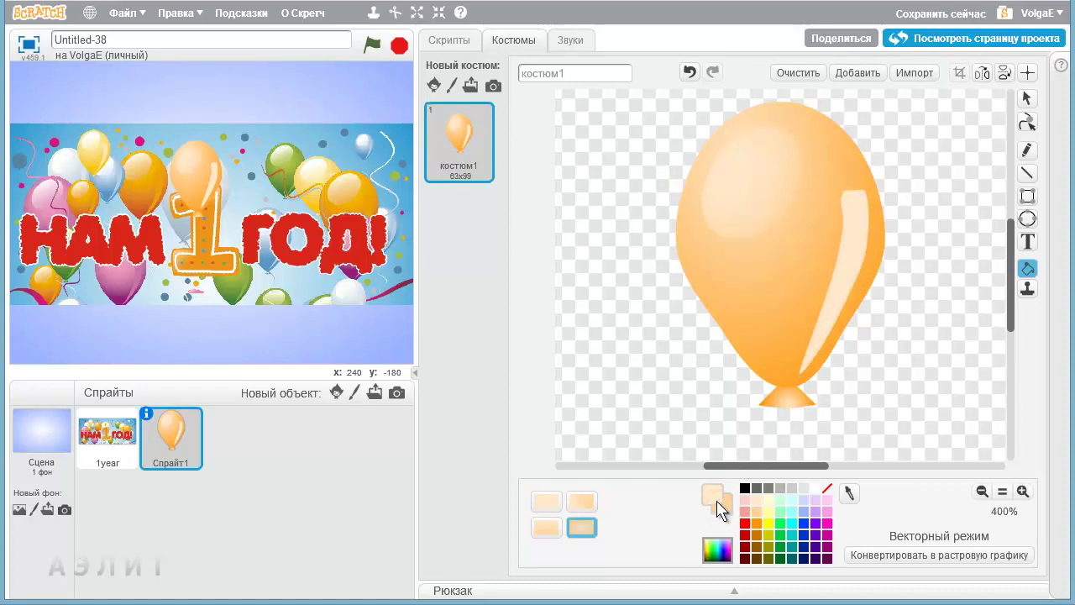
click(756, 523)
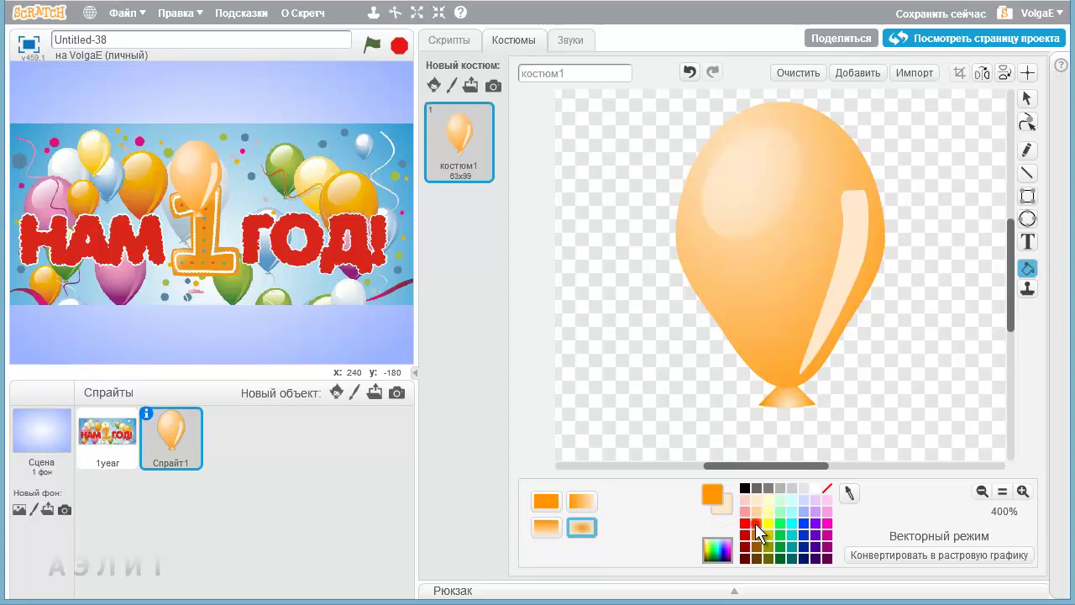
click(834, 306)
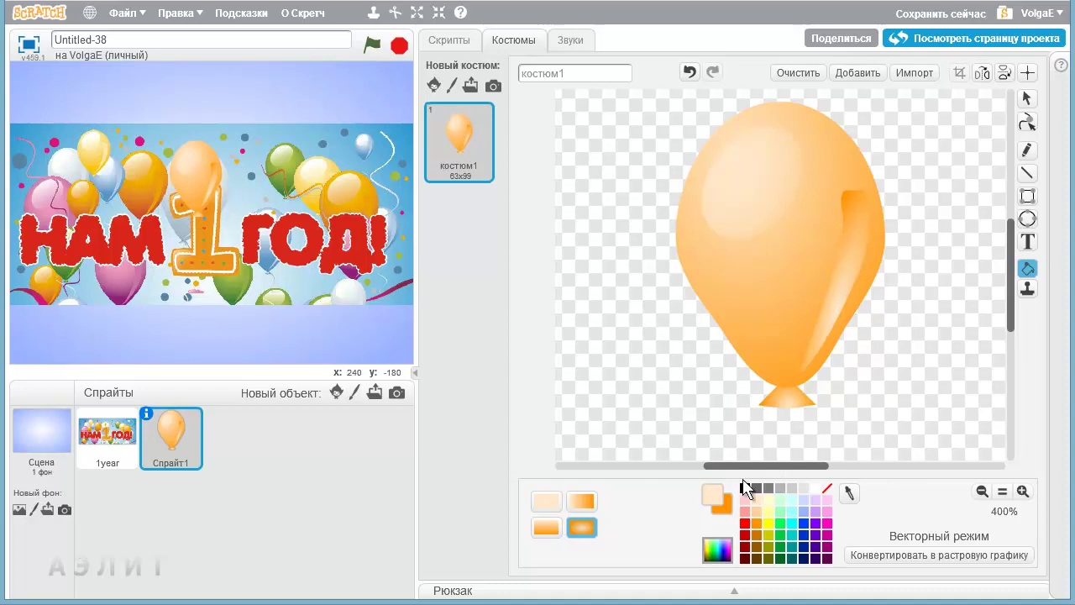
Replace the pale peach with light orange and refill the right-hand highlight strip with the radial gradient
click(710, 497)
click(710, 496)
click(721, 505)
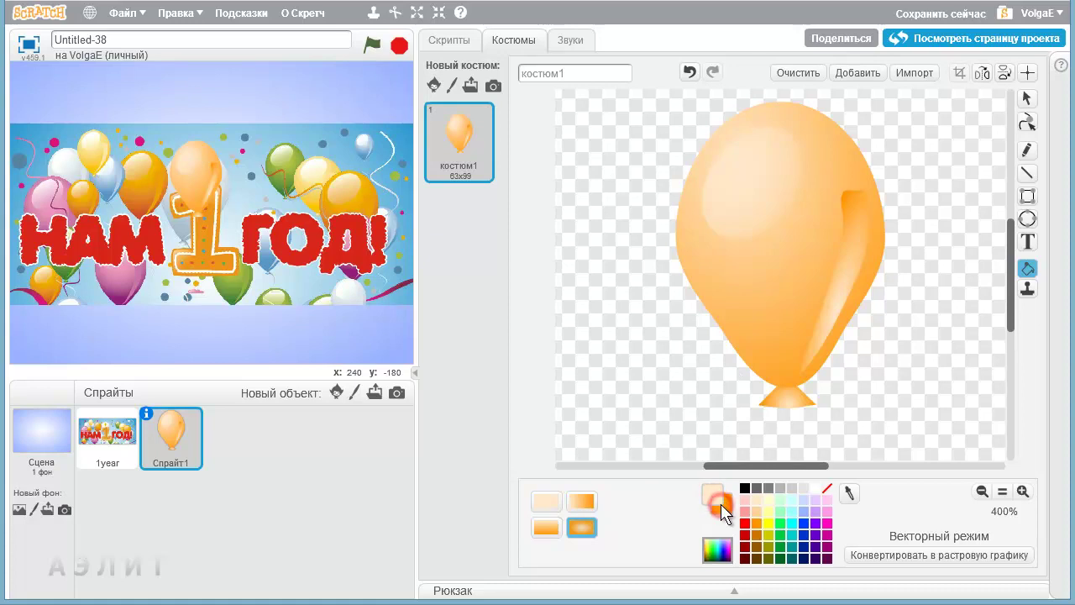
click(755, 512)
click(835, 312)
click(840, 272)
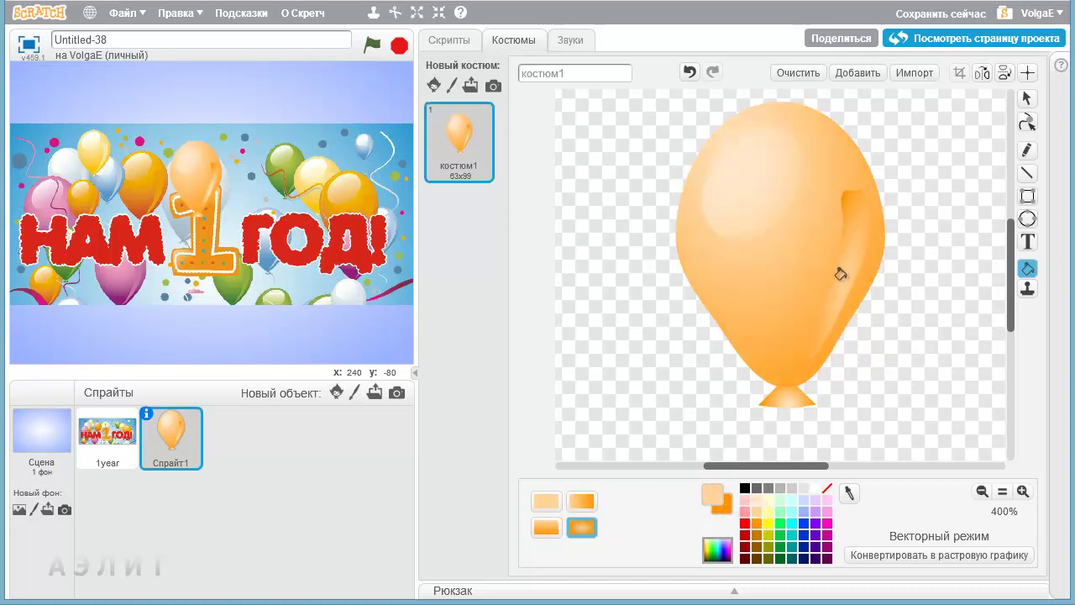
click(844, 251)
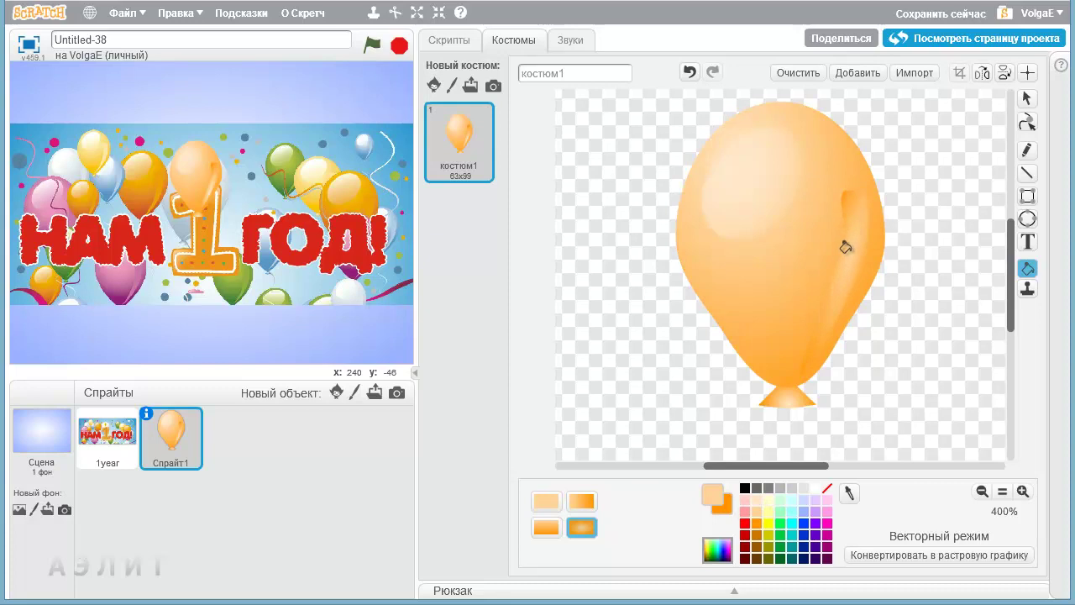
click(846, 247)
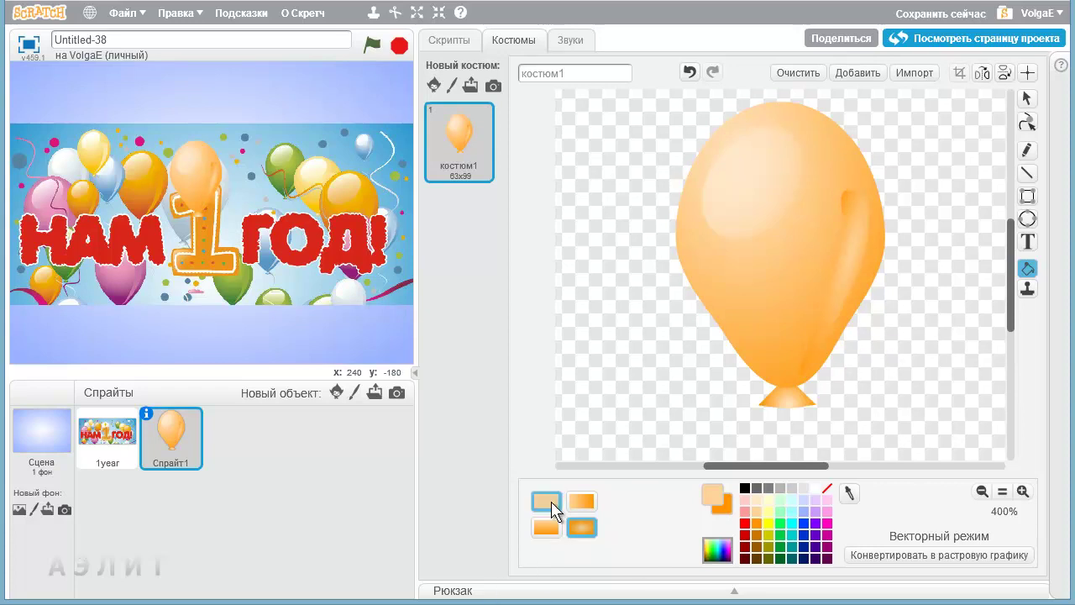
Refill the right-hand highlight strip with a horizontal linear gradient running from orange to light orange
click(581, 502)
click(845, 197)
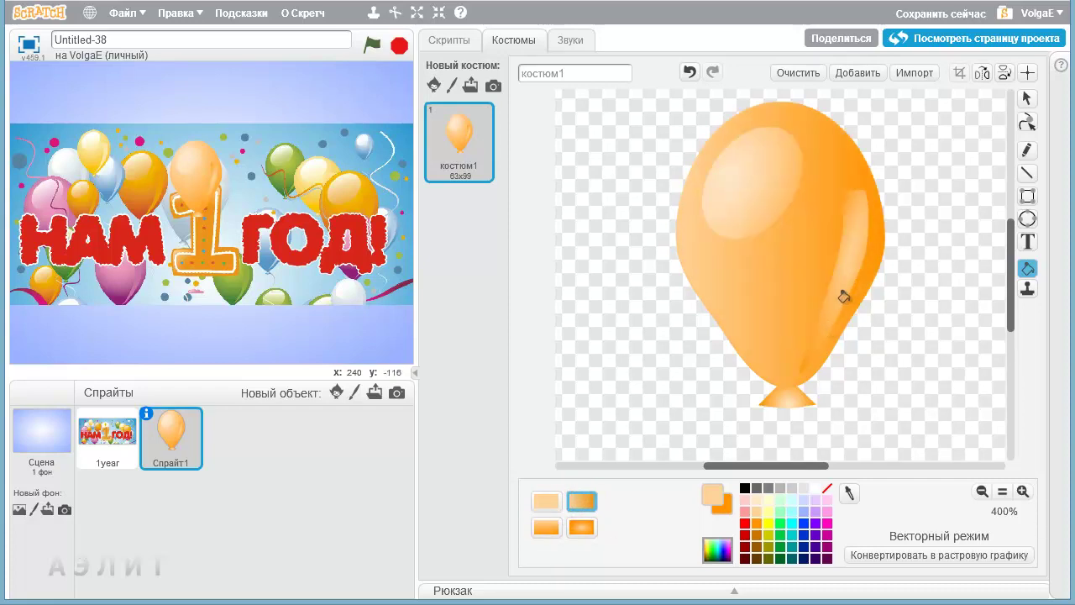
click(722, 507)
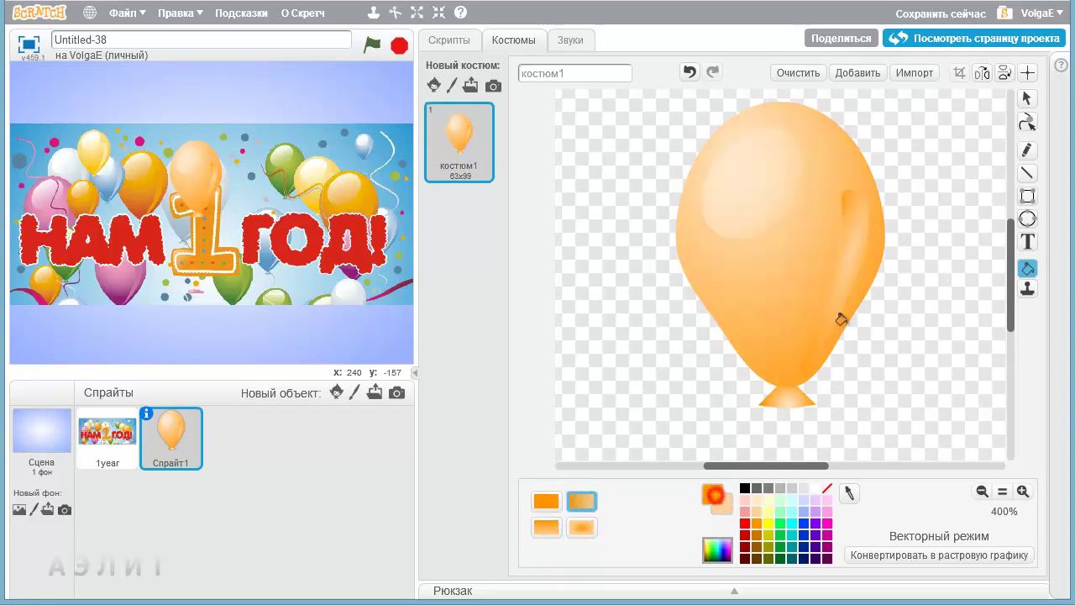
click(847, 237)
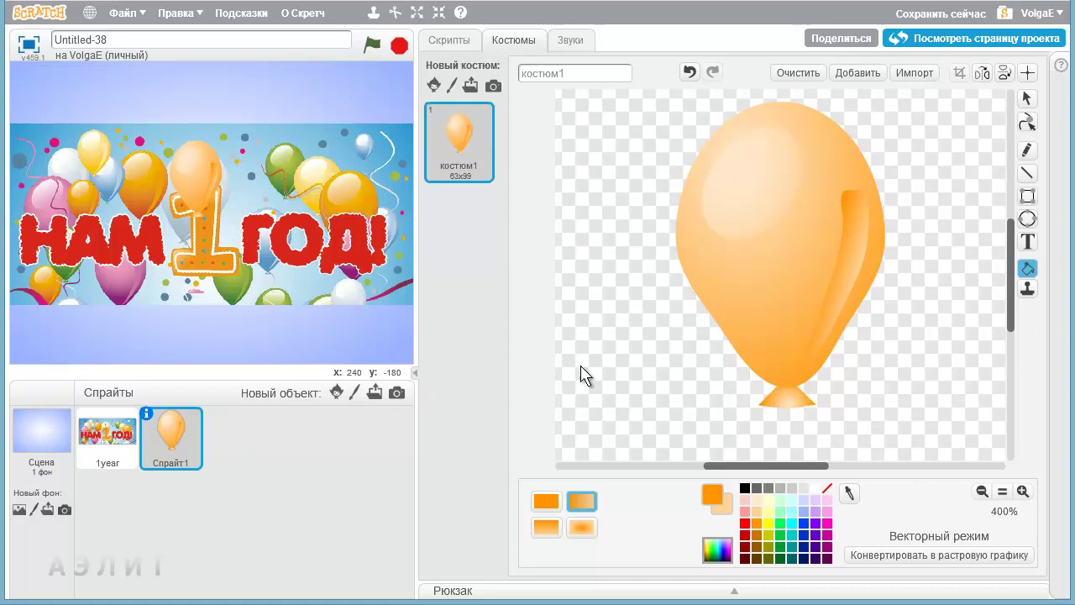
click(1027, 99)
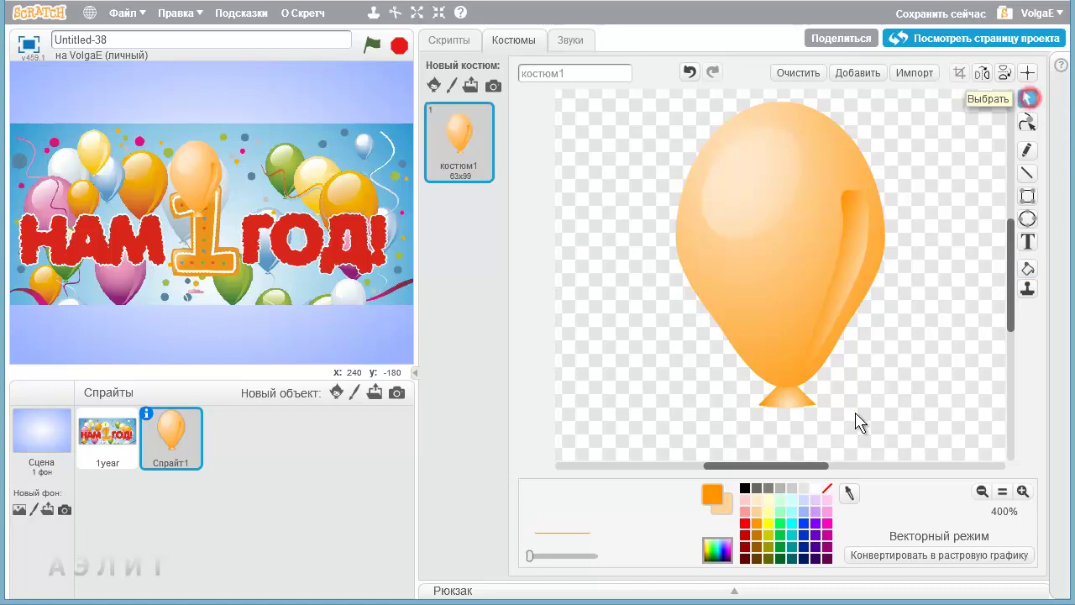
Try drawing a thick orange pencil stroke across the balloon's neck, and undo the strokes
click(1026, 150)
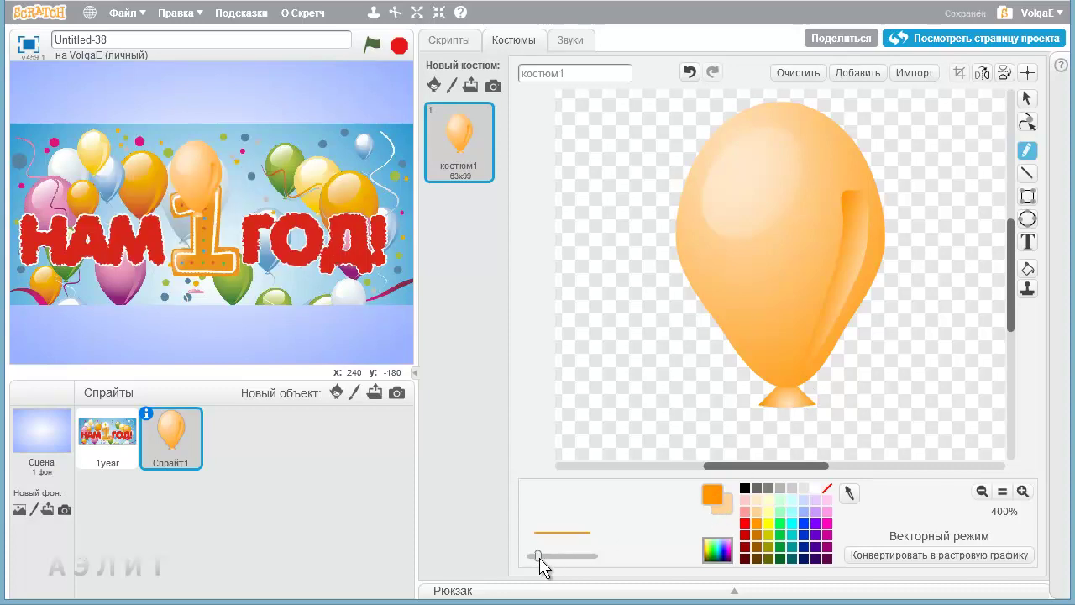
drag(539, 556, 567, 556)
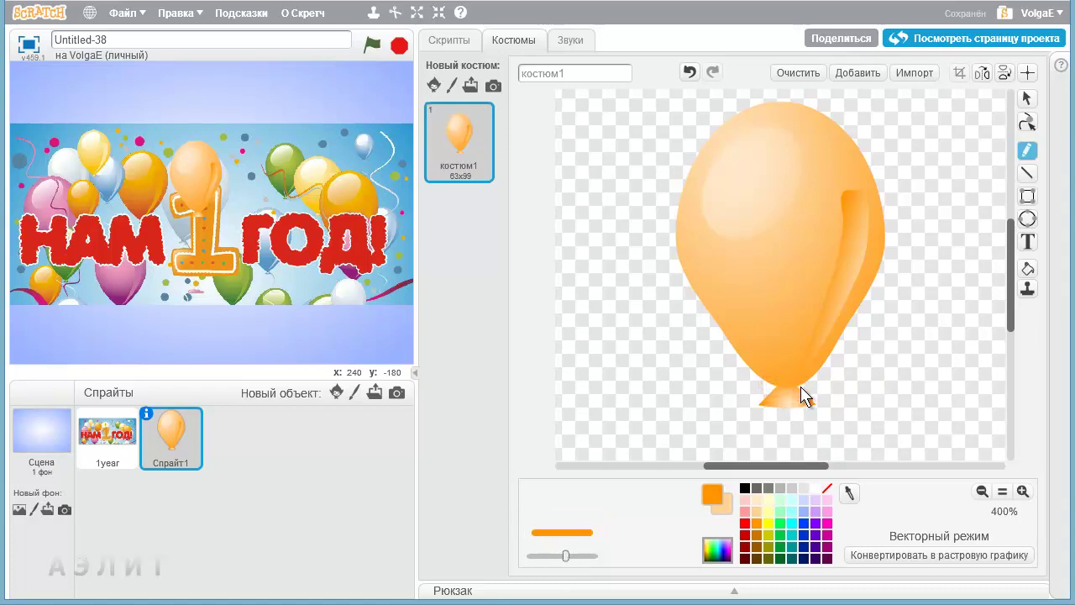
click(775, 386)
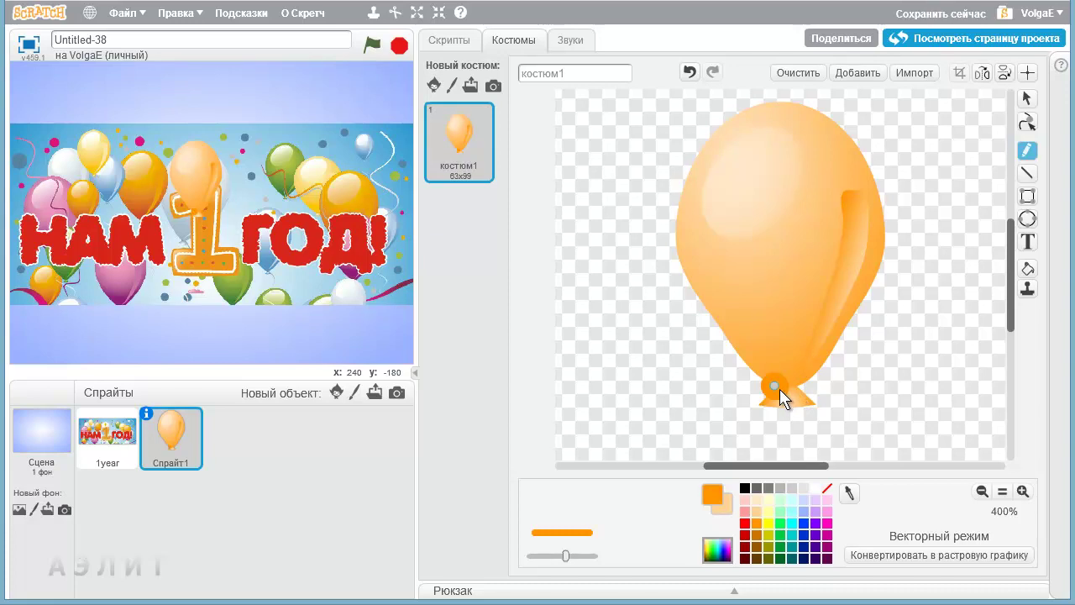
drag(793, 385, 864, 382)
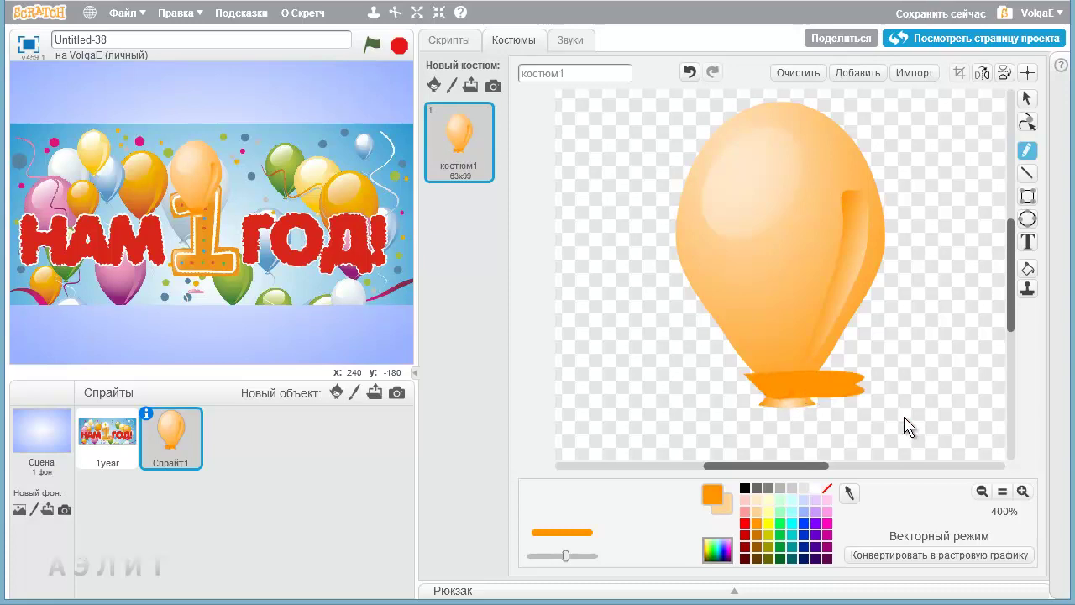
double_click(689, 72)
click(688, 71)
Draw a thinner orange freehand string across the balloon's neck, curving down below the knot
drag(565, 561, 542, 562)
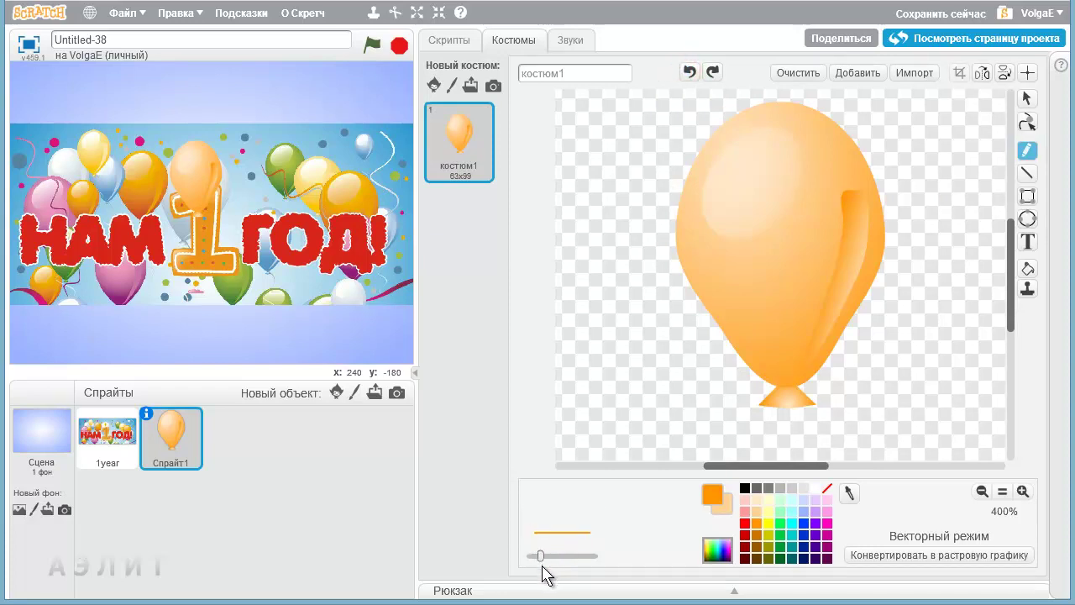
click(797, 385)
mouse_move(826, 399)
mouse_down()
mouse_move(843, 428)
mouse_move(821, 453)
mouse_up()
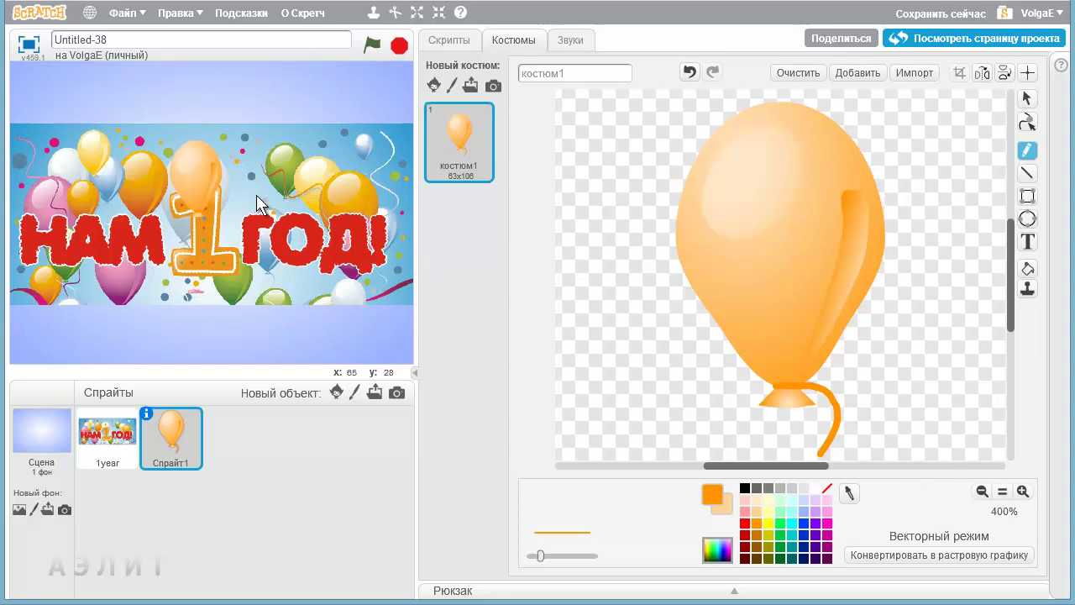
Reposition the balloon sprite on the stage just to the right of the candle flame, above the banner lettering
drag(194, 167, 236, 122)
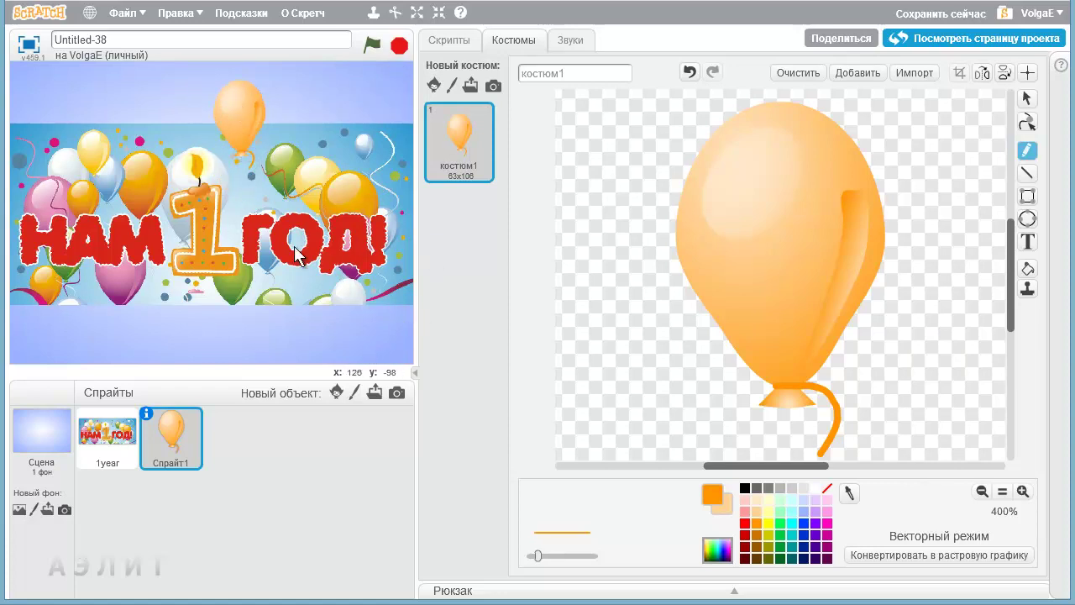
drag(238, 117, 238, 151)
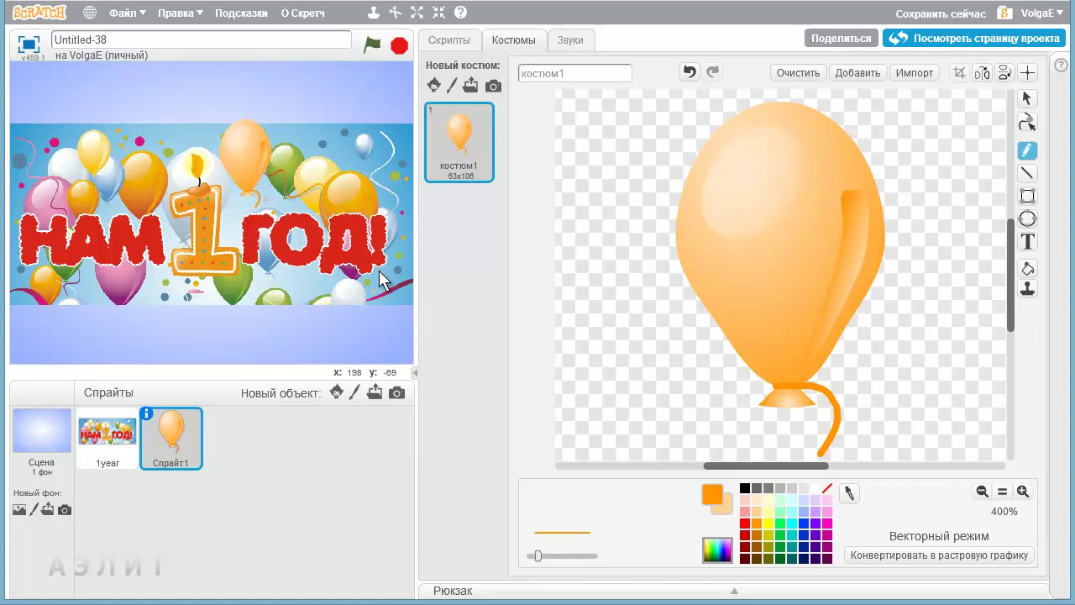